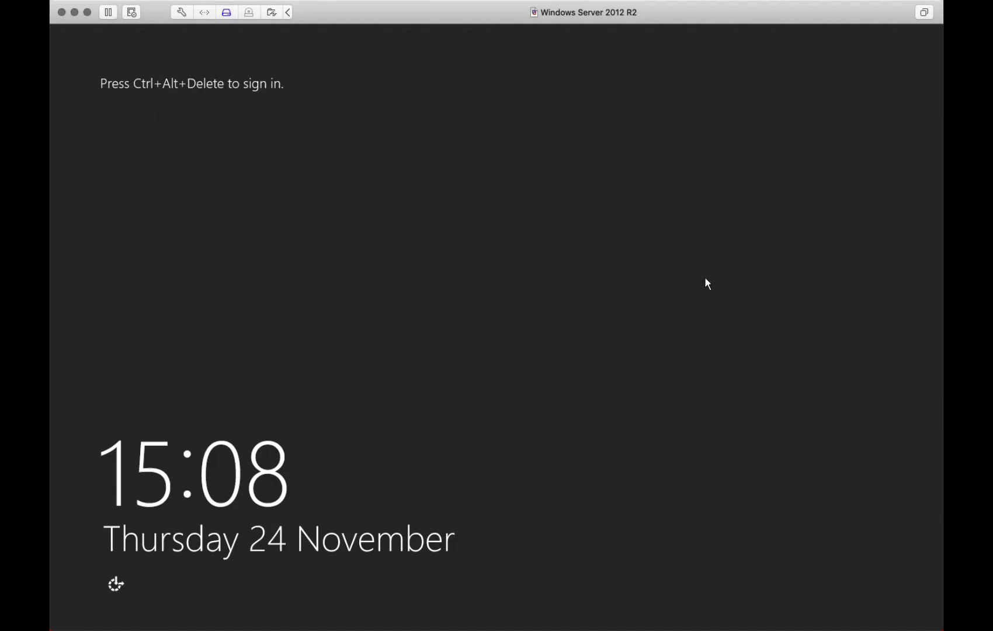
# - Send Ctrl-Alt-Del to the Windows Server 2012 R2 VM and sign in as Administrator with the account password
pyautogui.click(132, 12)
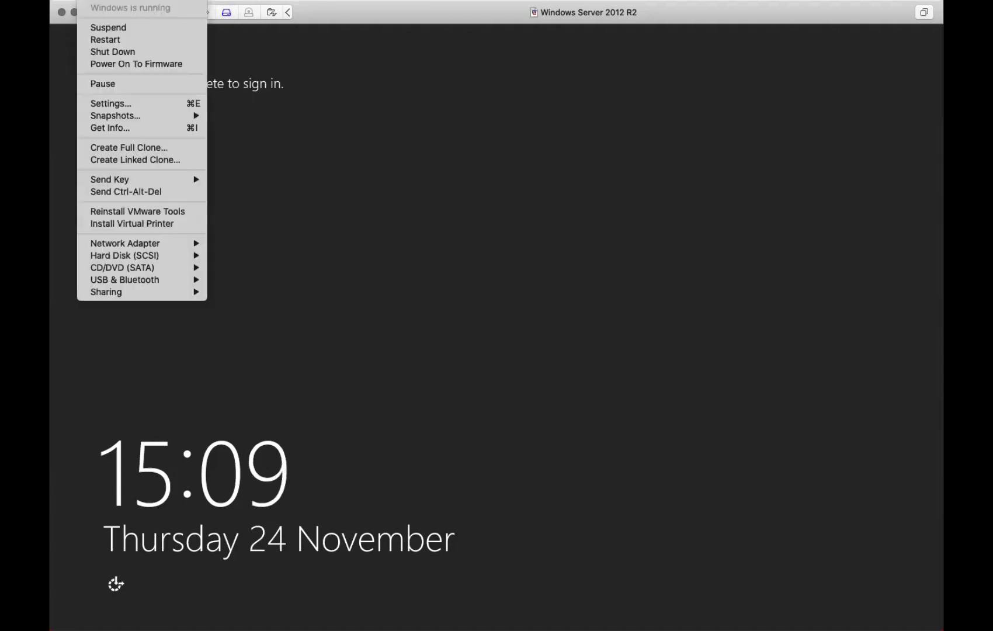
pyautogui.click(126, 191)
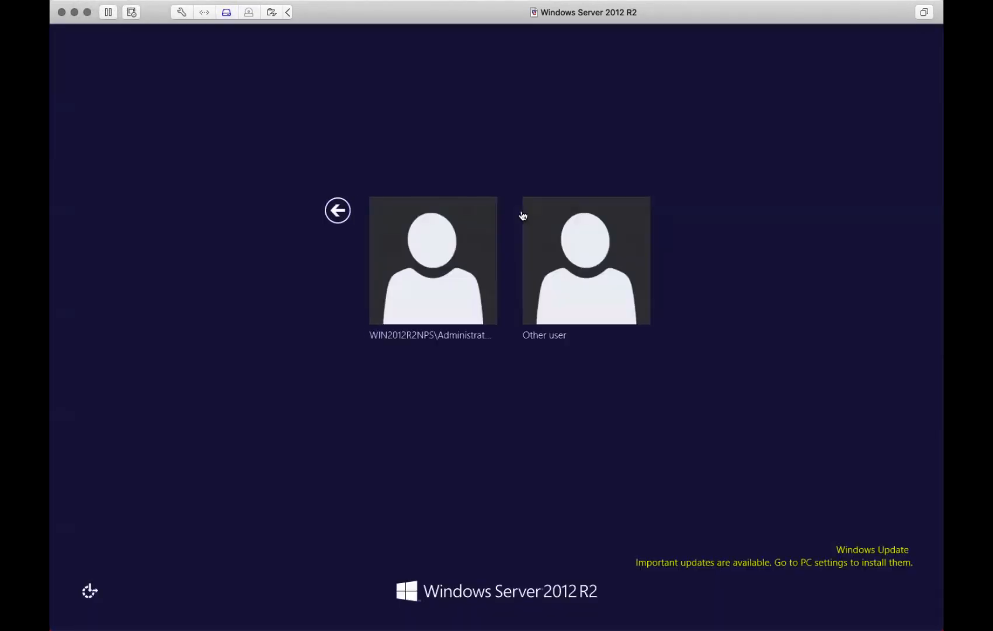
pyautogui.click(457, 259)
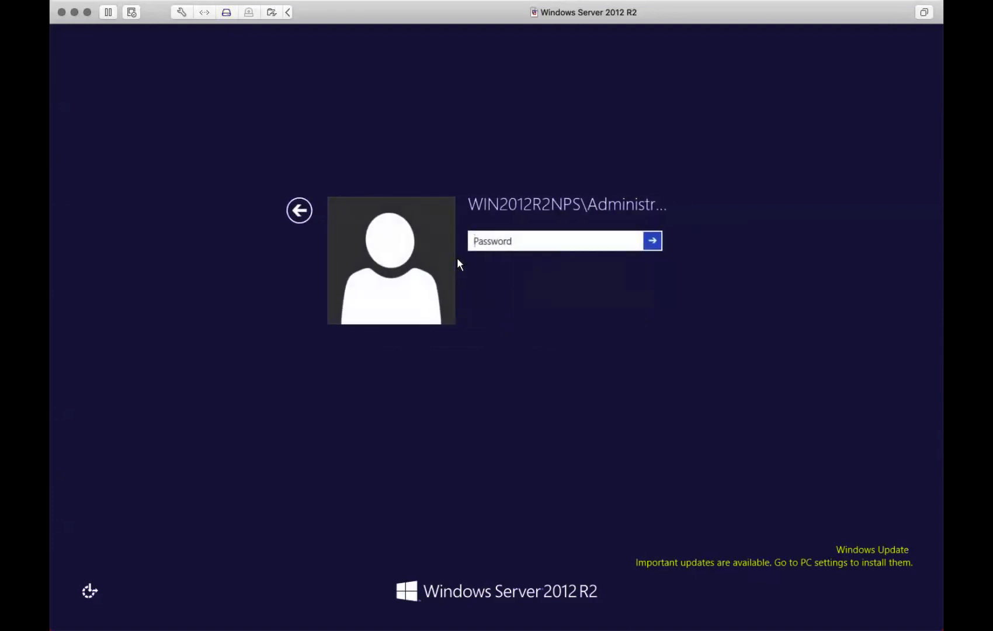
pyautogui.write('•••••••••••')
pyautogui.press('Return')
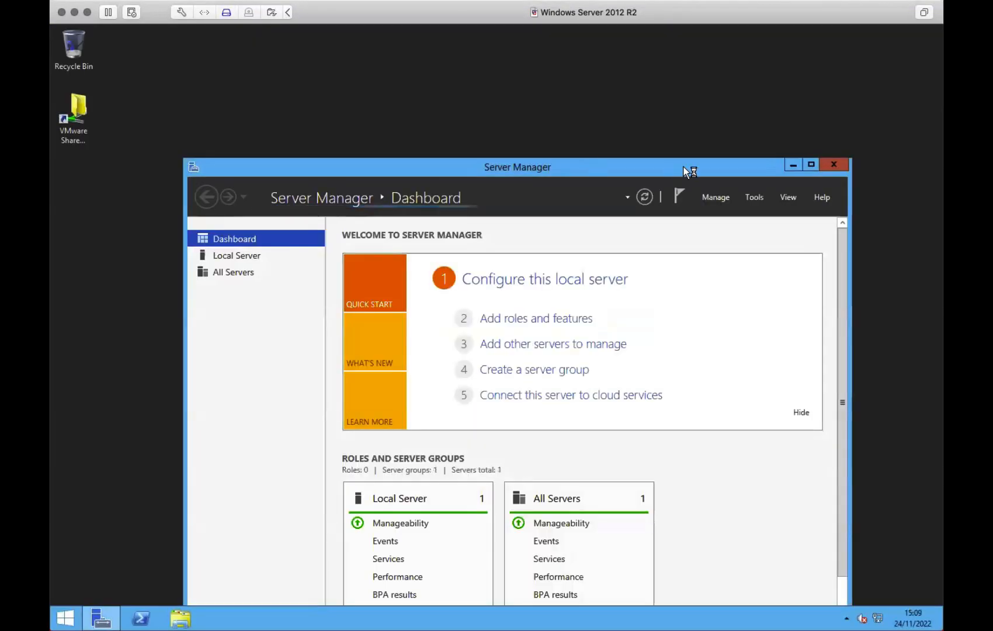
# - Close Server Manager and launch an empty console by searching for mmc
pyautogui.moveTo(705, 168); pyautogui.dragTo(691, 93)
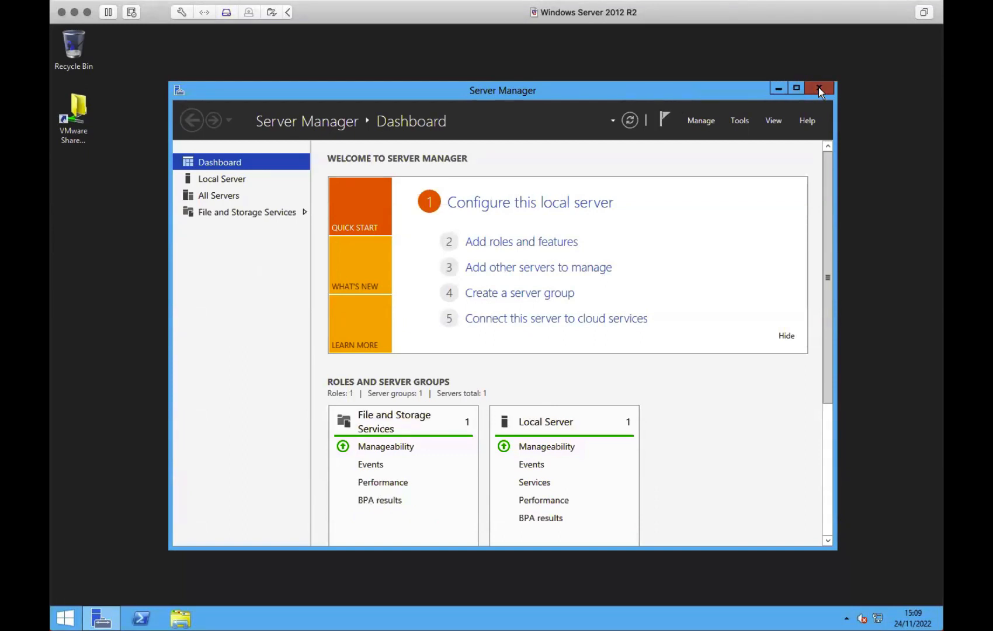
pyautogui.click(818, 89)
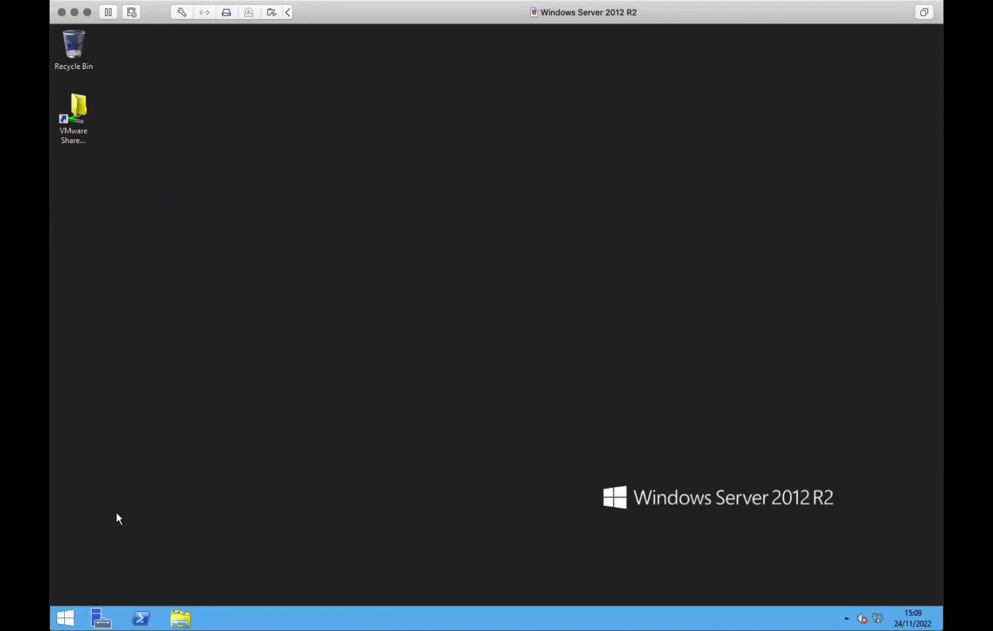
pyautogui.click(65, 618)
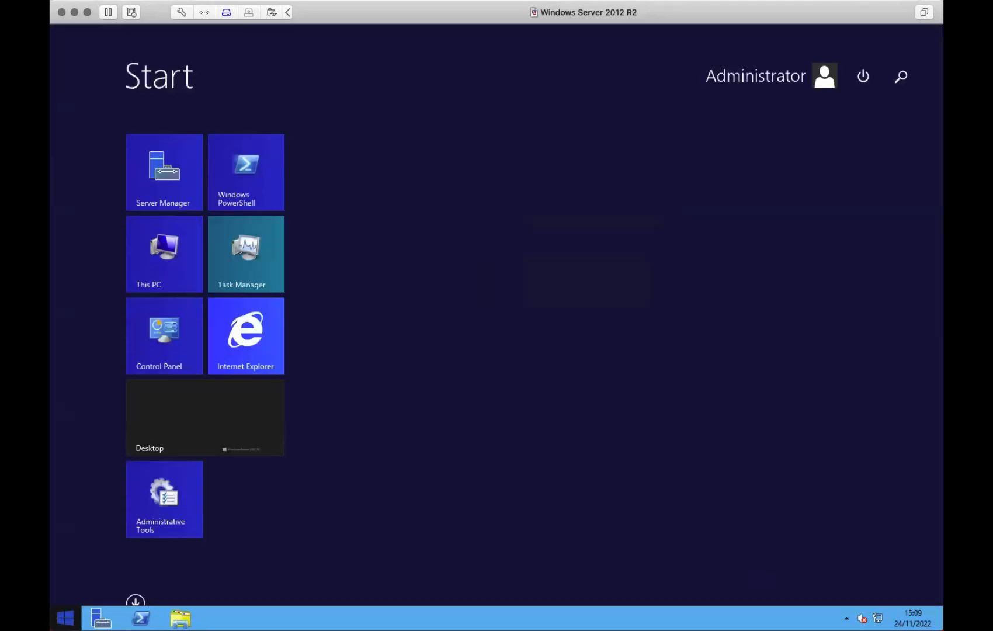
pyautogui.click(896, 77)
pyautogui.write('mmc')
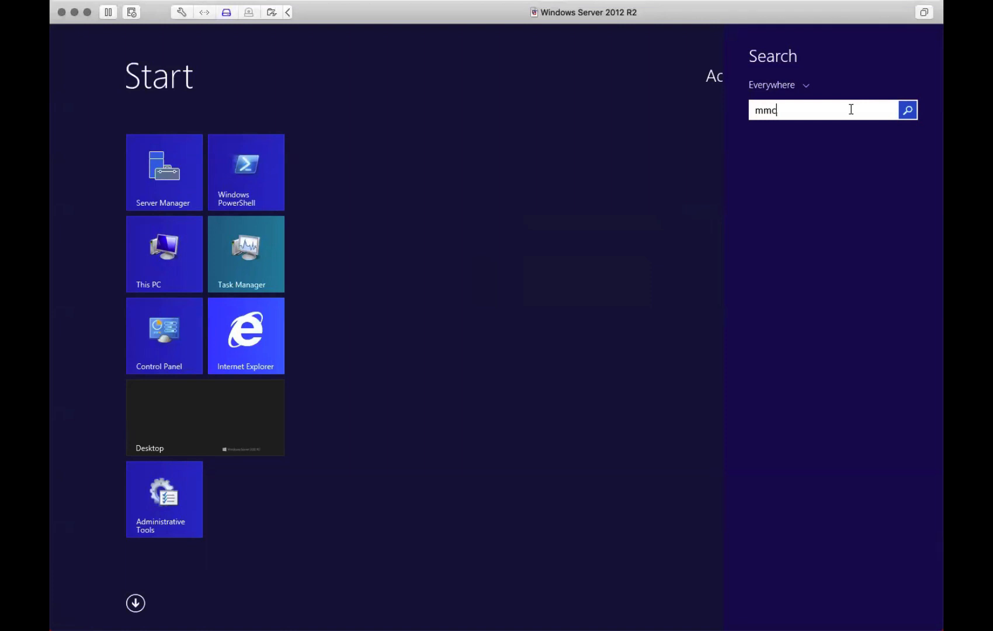
pyautogui.press('Return')
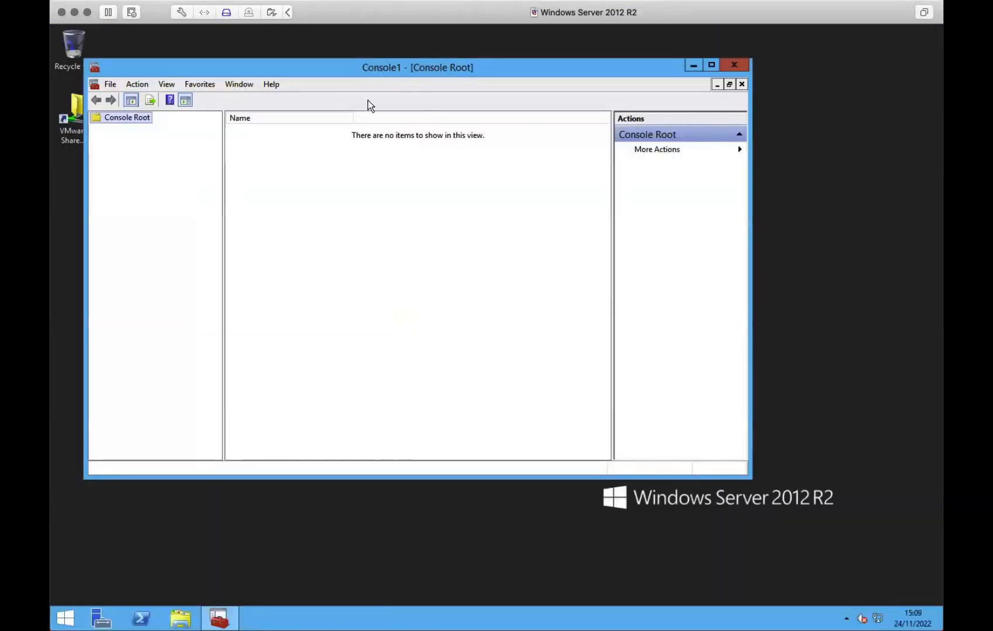
# - Add the Certificates snap-in for the local computer's computer account to Console Root
pyautogui.click(111, 85)
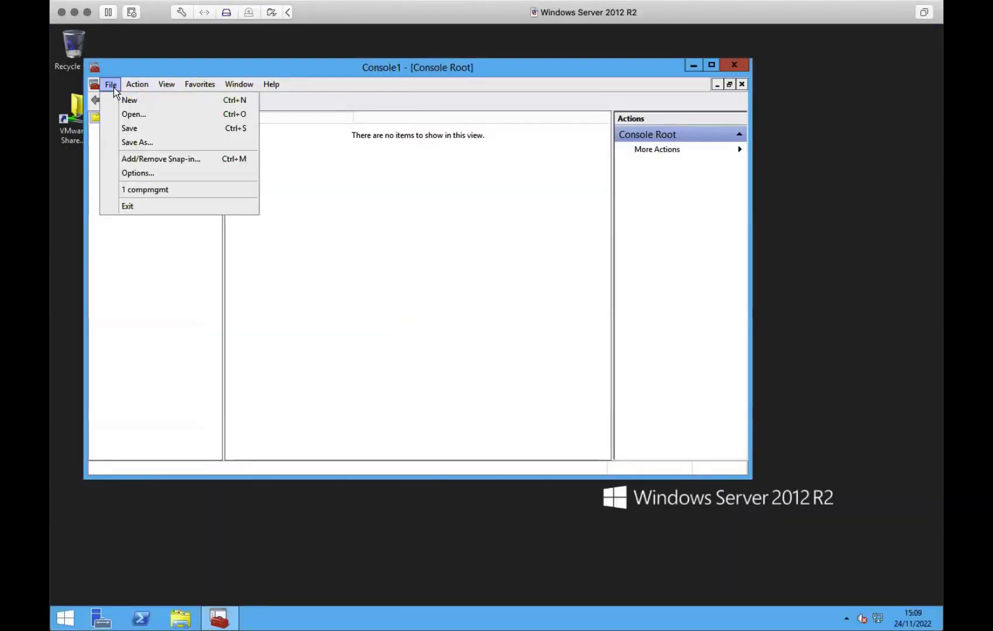
pyautogui.click(151, 161)
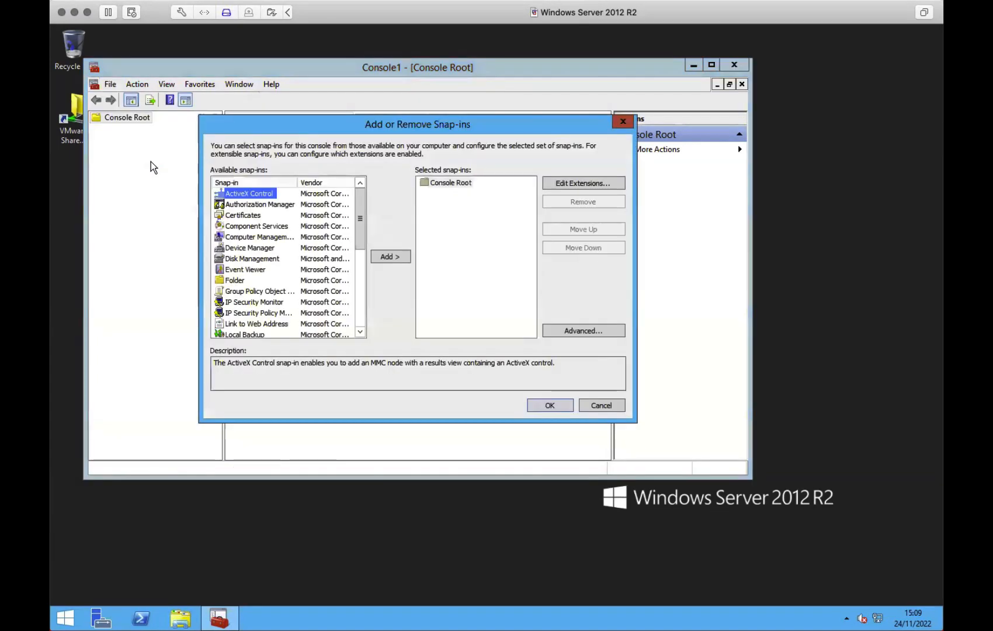
pyautogui.click(248, 217)
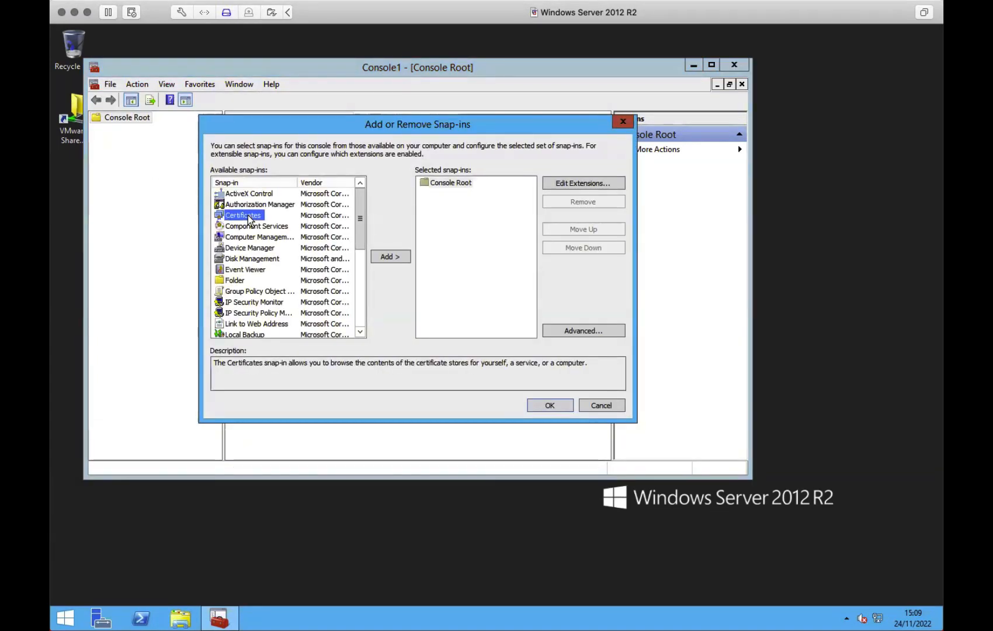
pyautogui.click(389, 257)
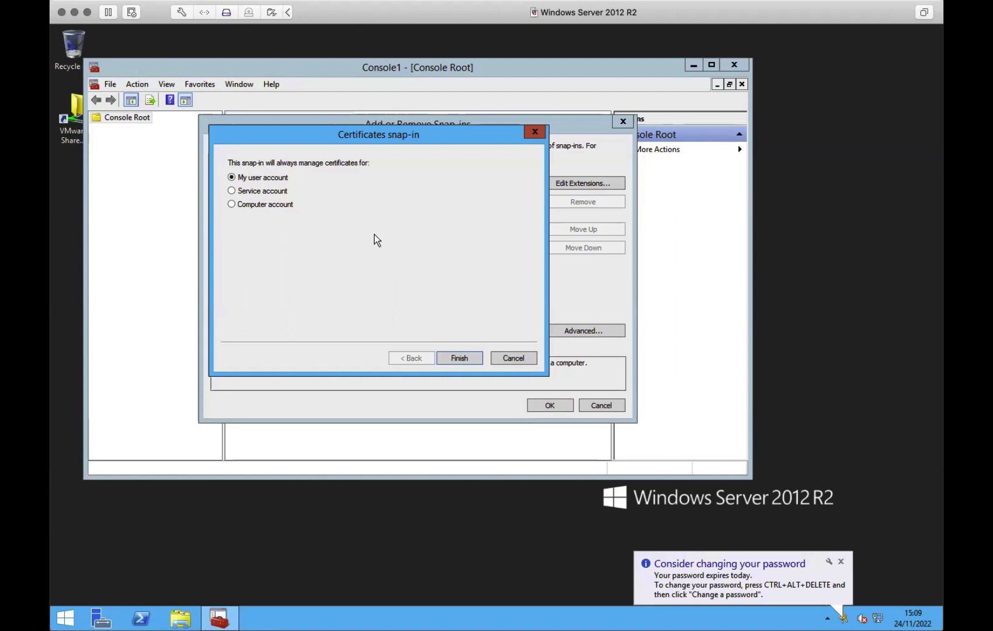
pyautogui.click(261, 205)
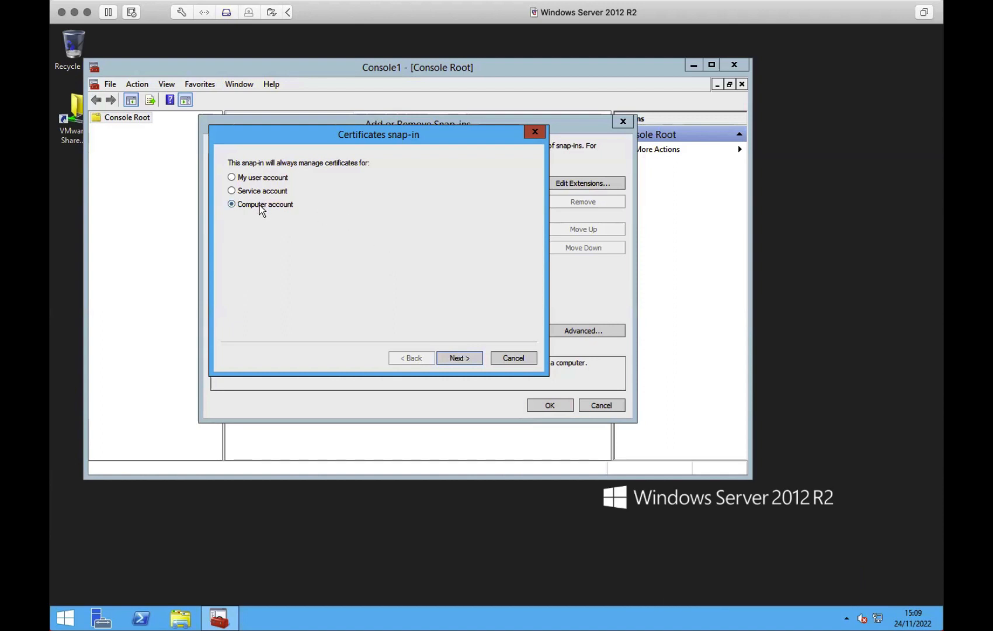
pyautogui.click(458, 358)
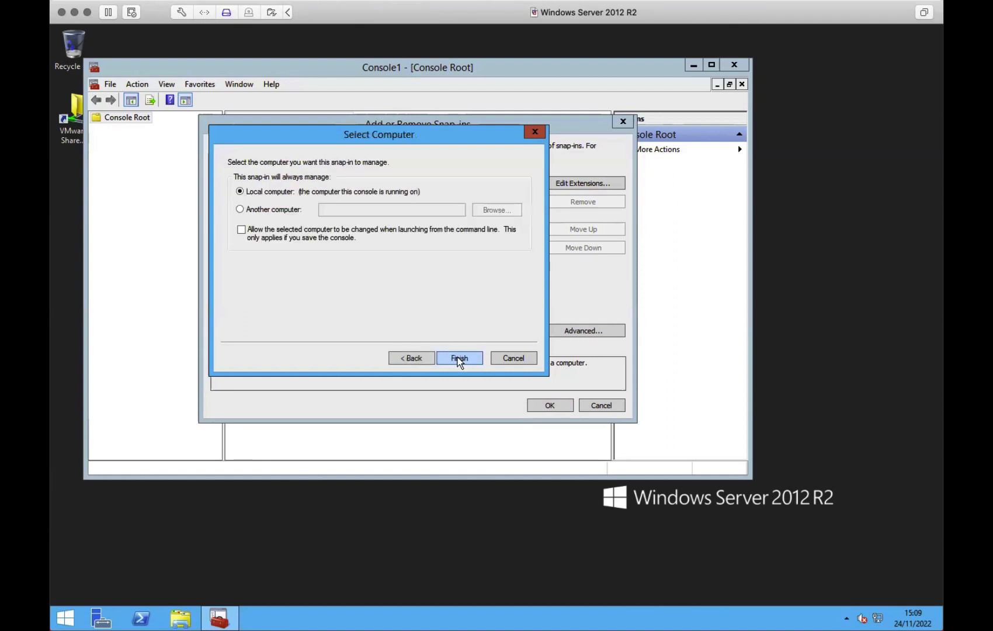
pyautogui.click(458, 358)
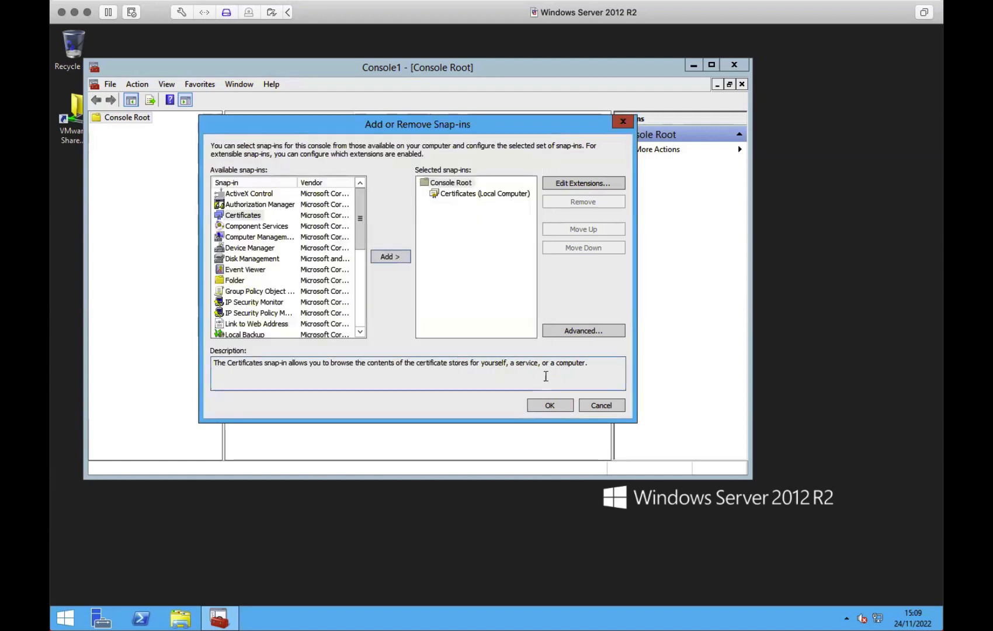
pyautogui.click(550, 406)
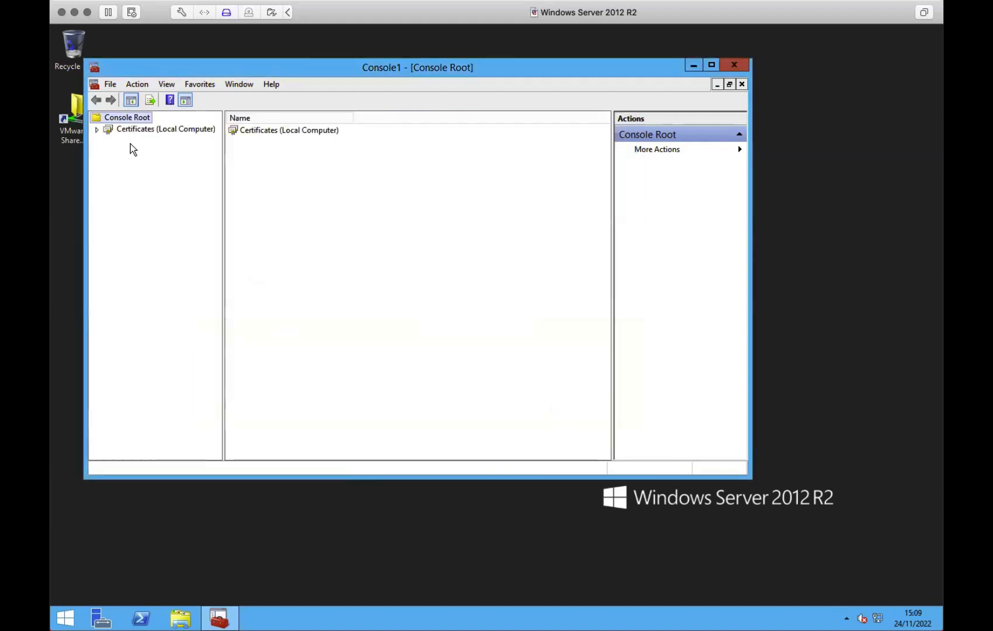
# - Show the Personal store's certificates with its TESTACADEMY-TESTDC16-CA certificate, widening the tree pane
pyautogui.click(97, 130)
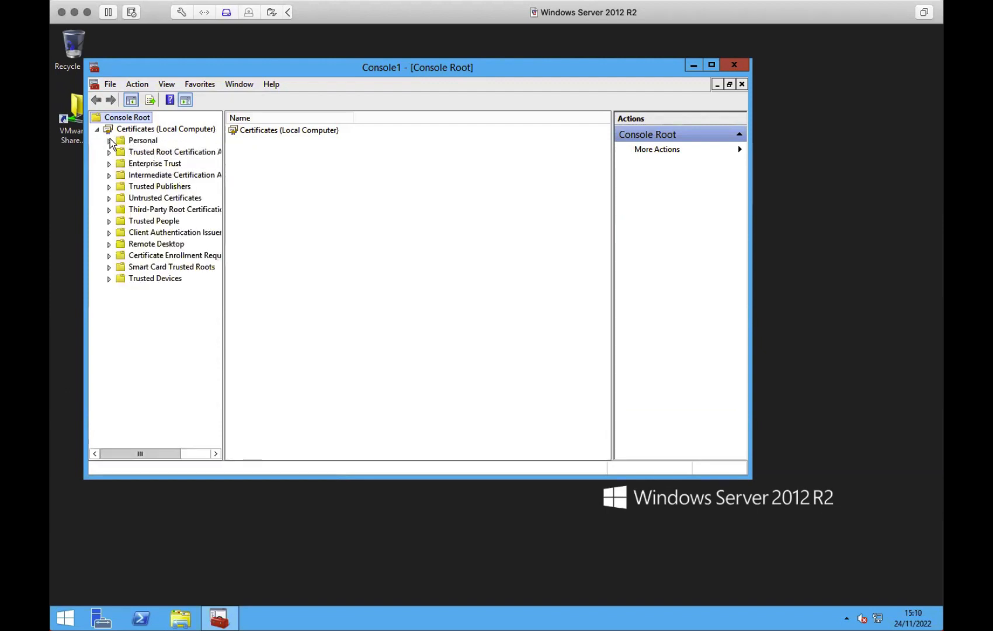
pyautogui.click(109, 141)
pyautogui.click(144, 152)
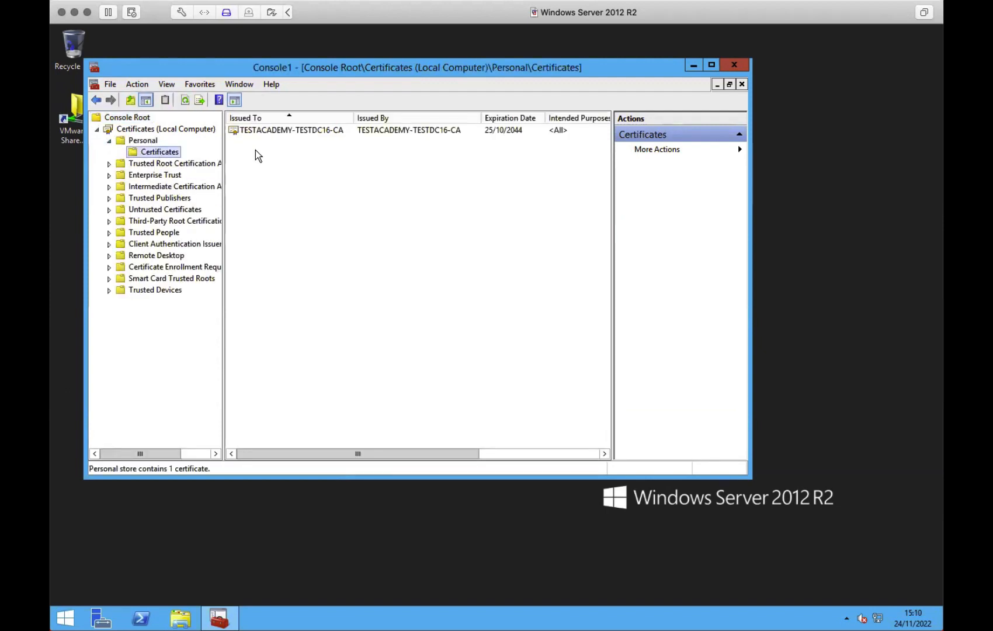
pyautogui.moveTo(222, 159); pyautogui.dragTo(235, 157)
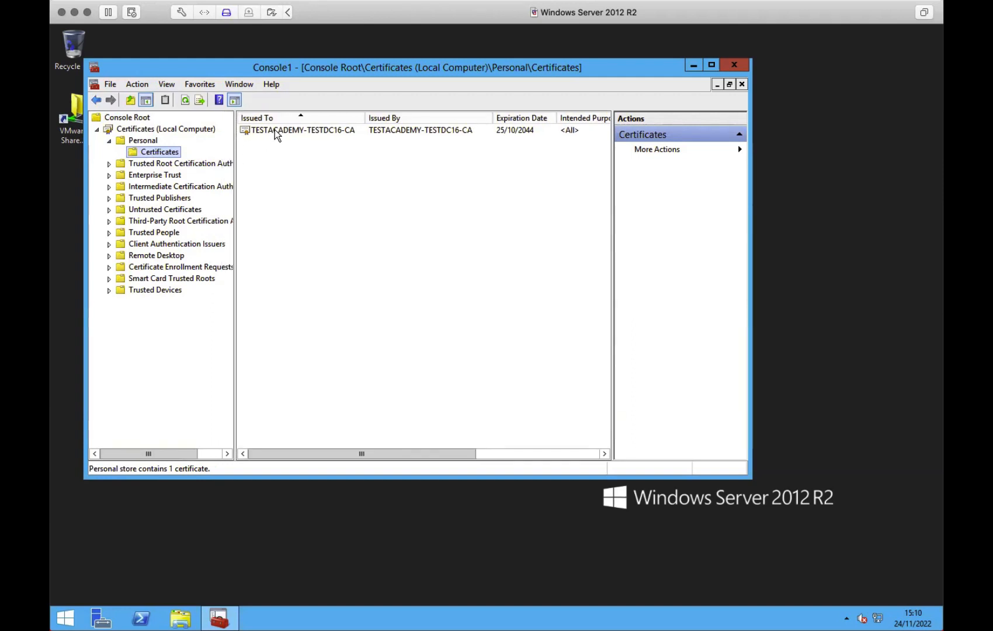
pyautogui.click(274, 130)
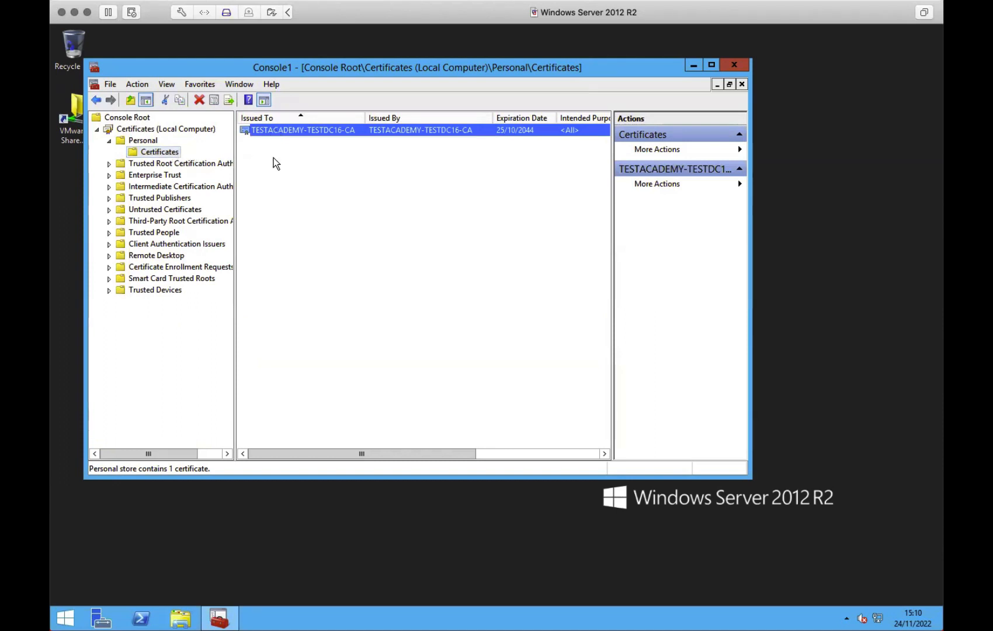
pyautogui.click(299, 166)
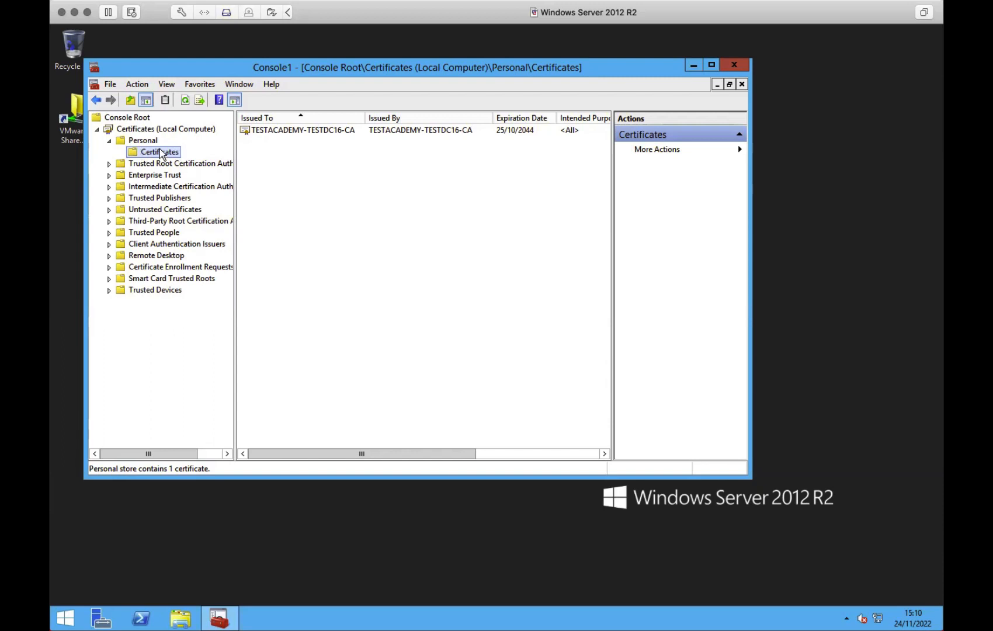
# - Start a custom certificate request on Personal and choose Proceed without enrollment policy
pyautogui.rightClick(169, 153)
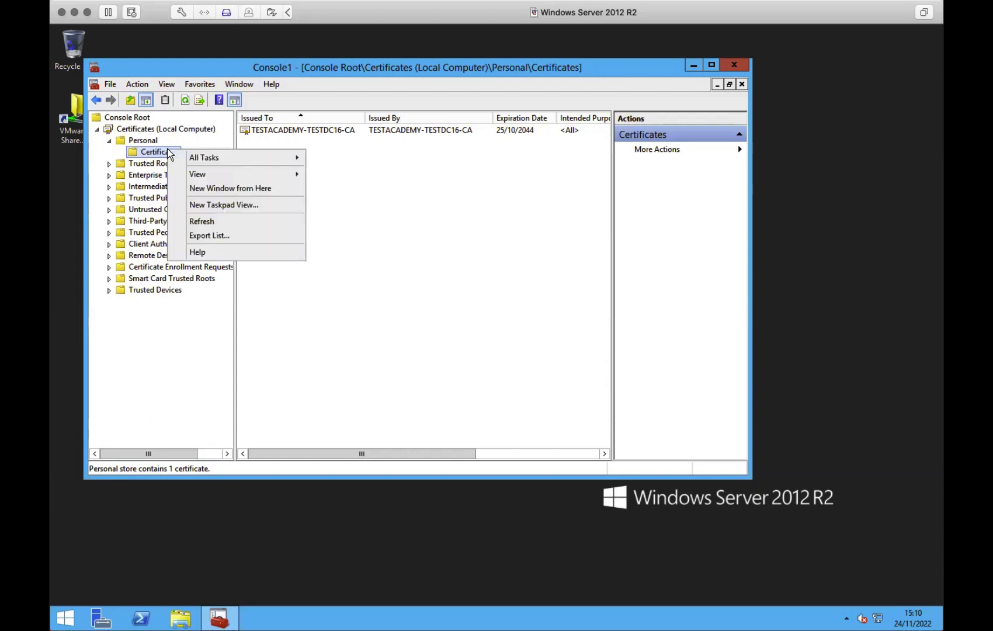
pyautogui.moveTo(204, 159)
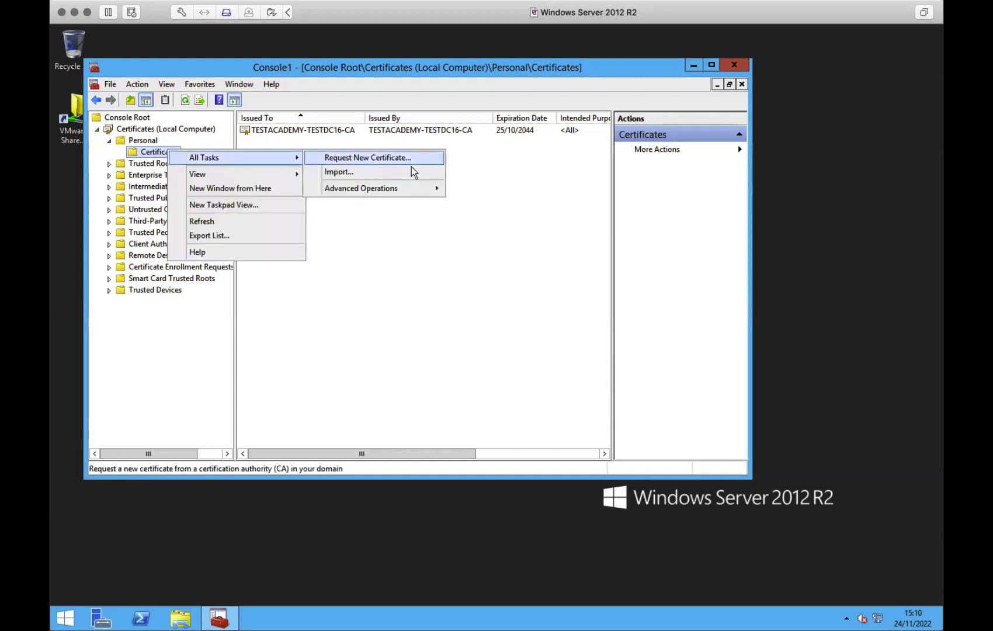
pyautogui.moveTo(411, 193)
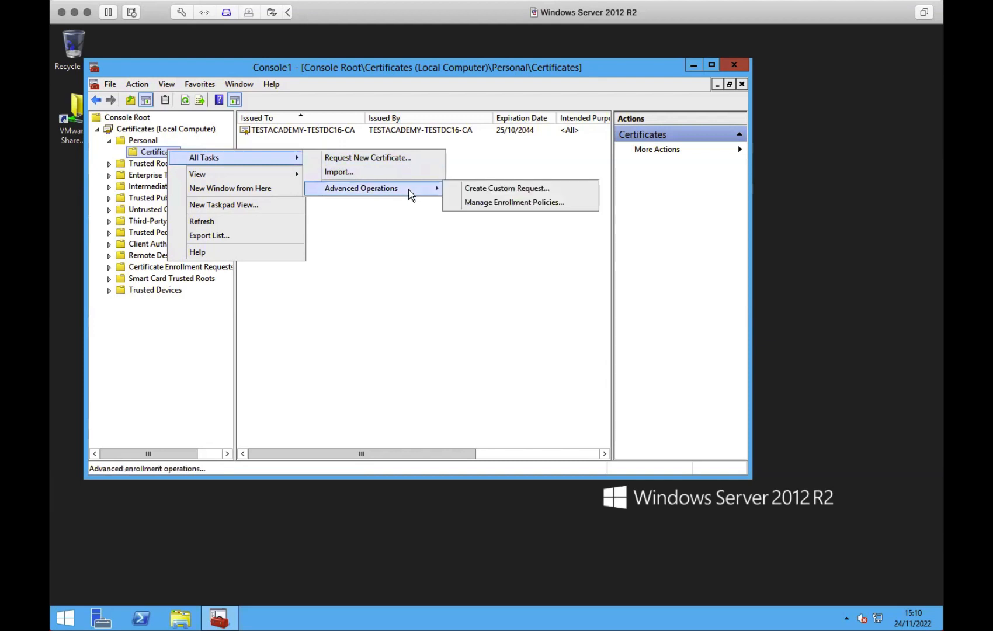
pyautogui.click(519, 189)
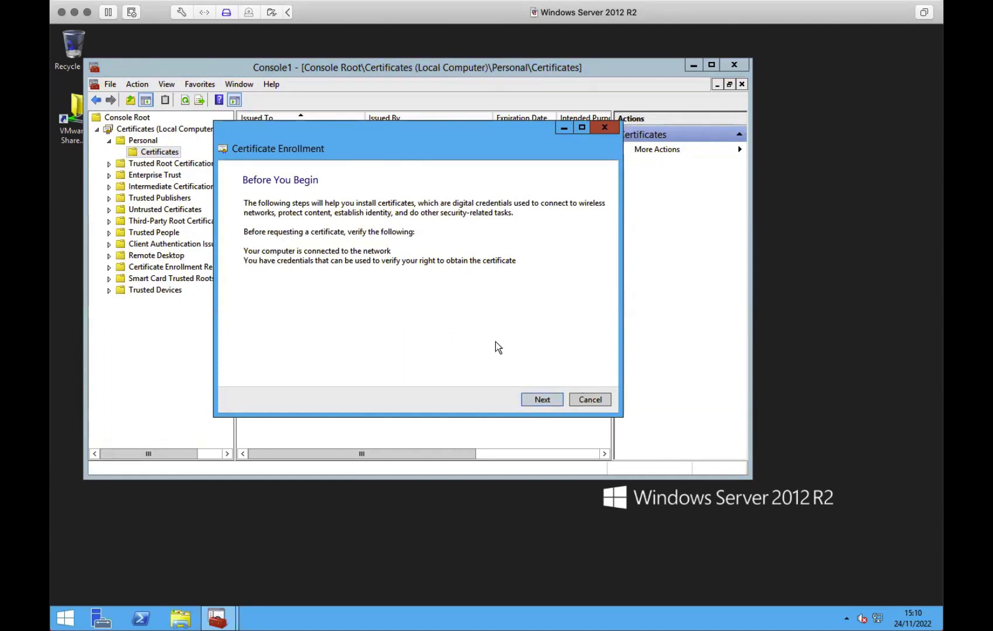
pyautogui.click(543, 399)
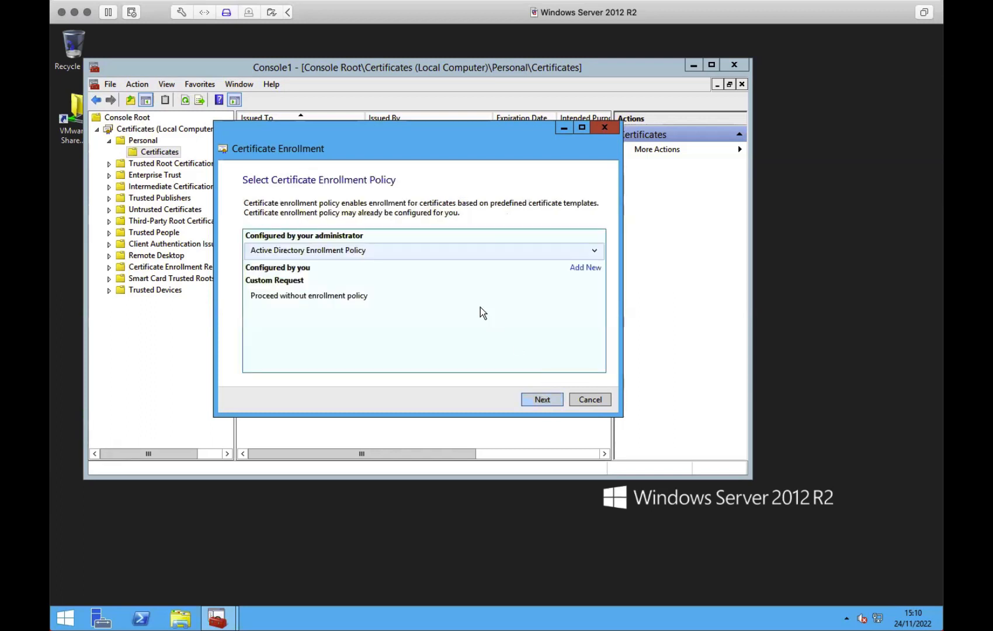
pyautogui.click(287, 294)
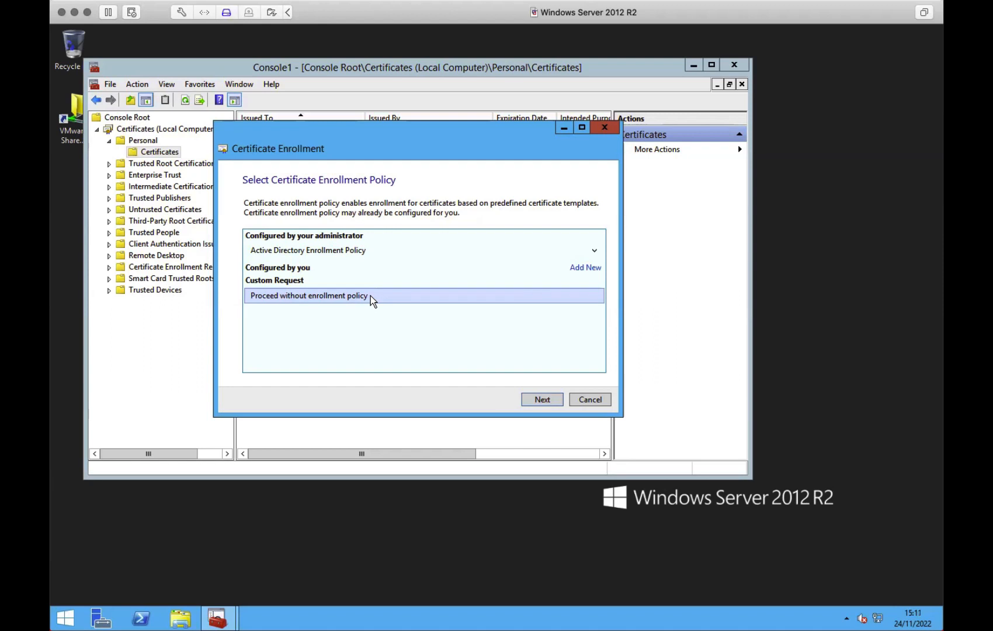
# - Accept No template CNG key with PKCS #10, then open the custom request's Properties
pyautogui.click(544, 400)
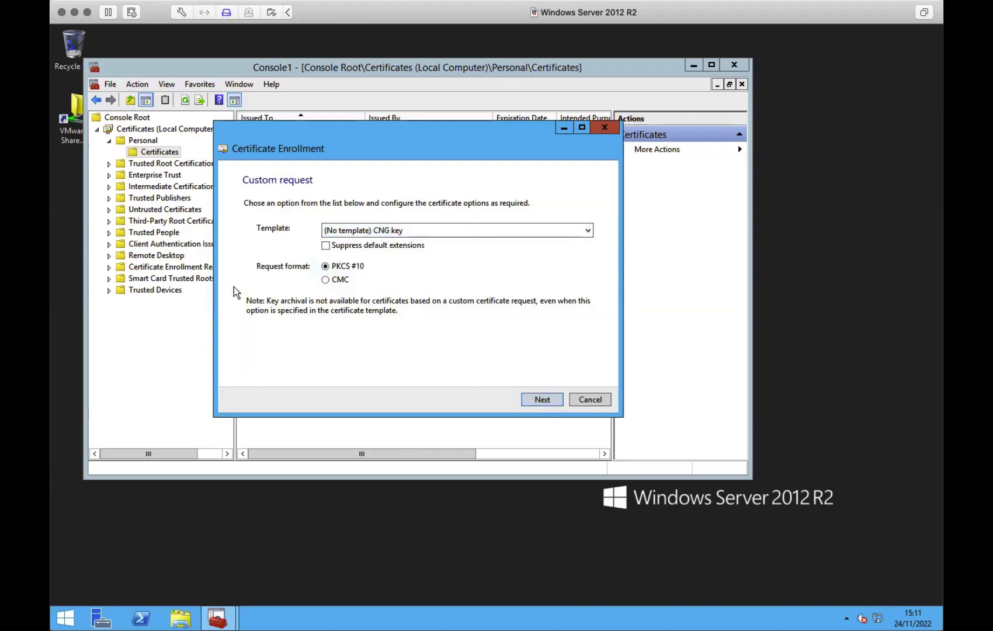
pyautogui.click(542, 399)
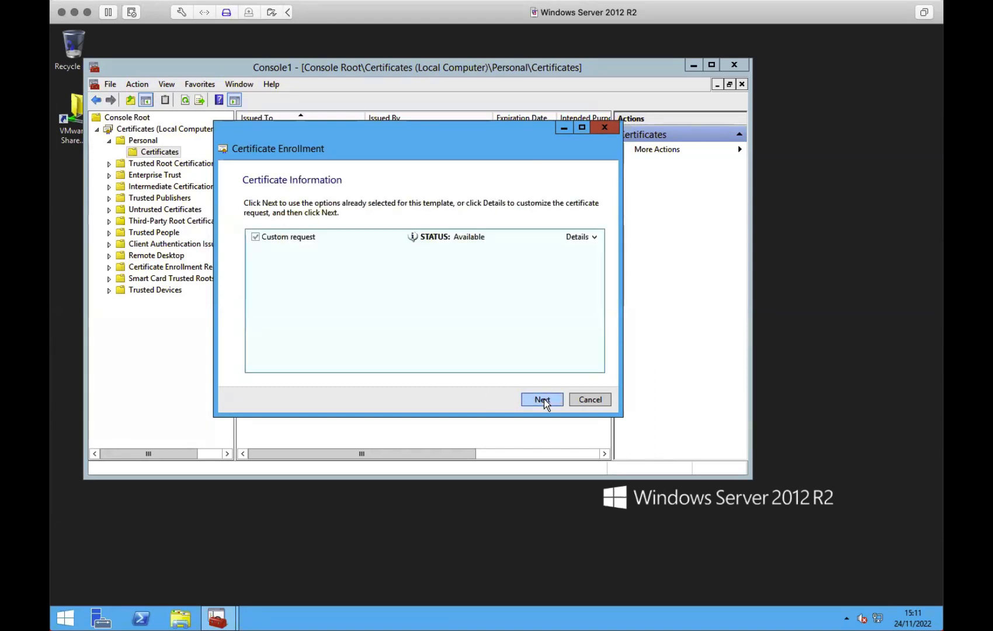
pyautogui.click(595, 236)
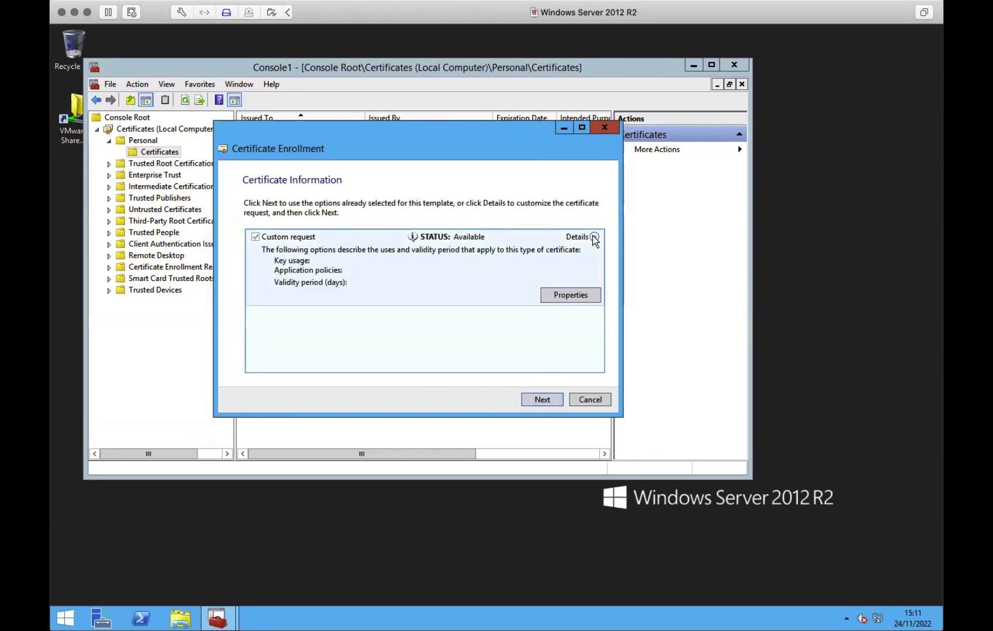
pyautogui.click(569, 298)
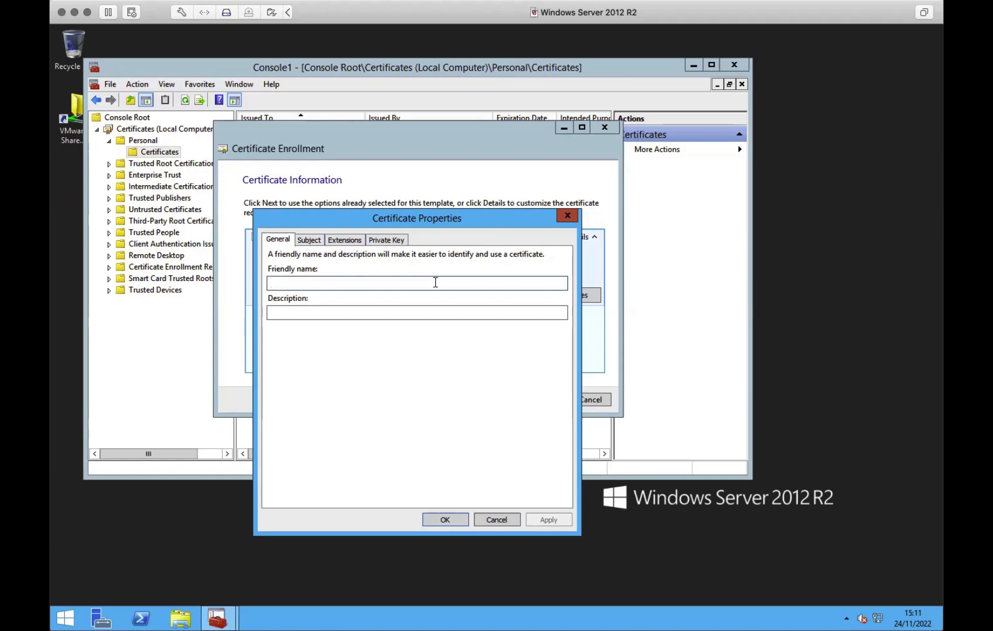
# - Enter friendly name 'eduroam Server' and description 'eduroam Certificate for server'
pyautogui.write('edu')
pyautogui.press('BackSpace')
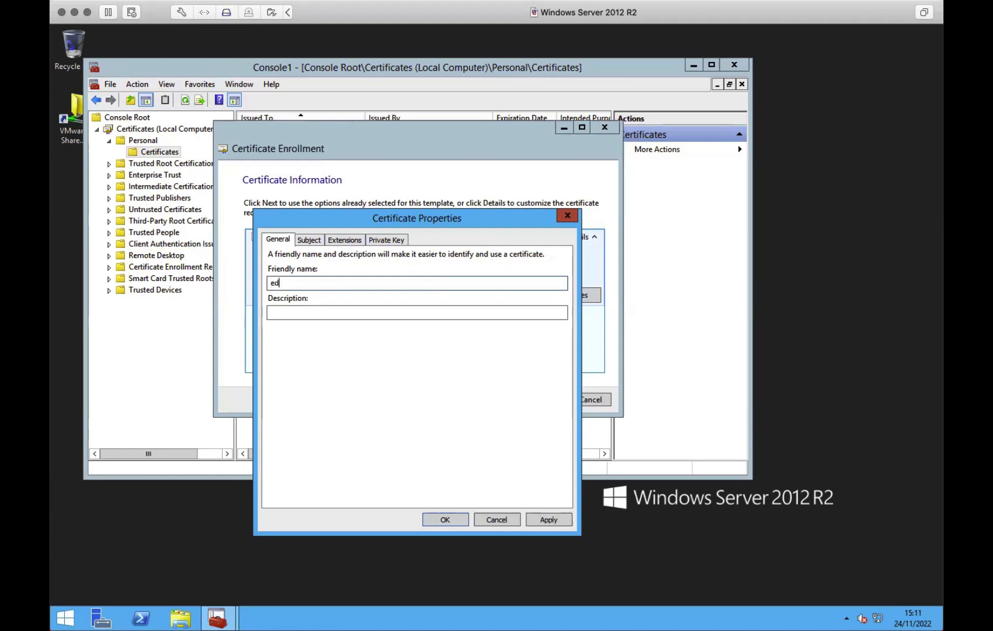
pyautogui.write('uroam Server')
pyautogui.press('Tab')
pyautogui.write('eduro')
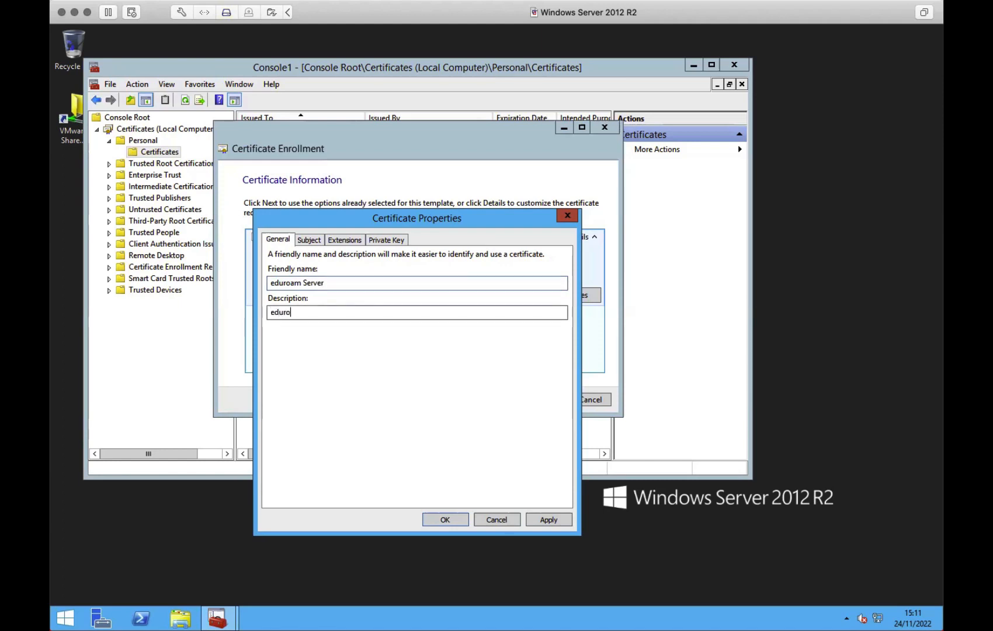
pyautogui.write('am Certificate for server')
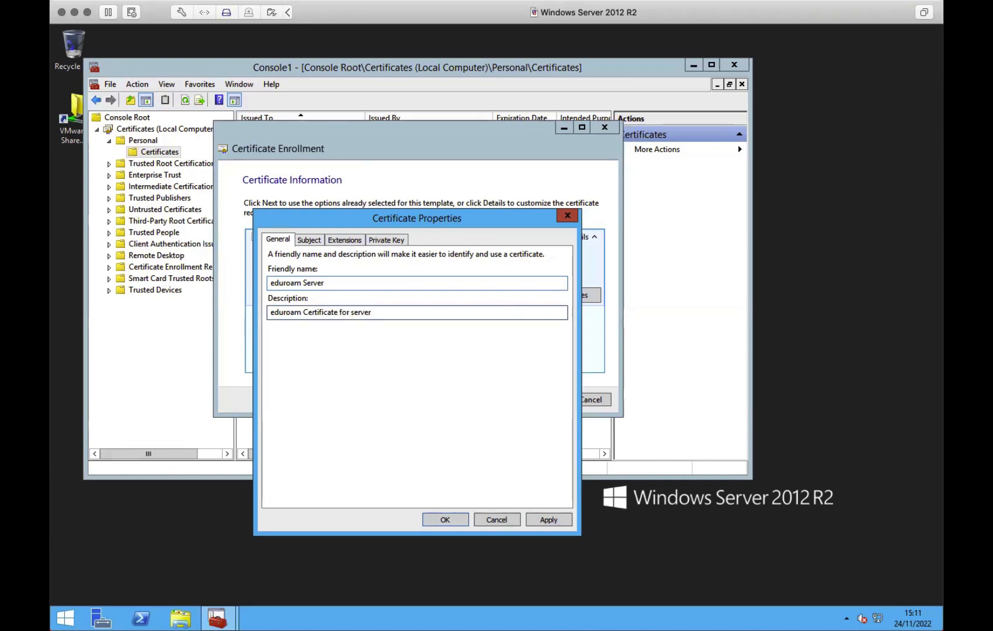
pyautogui.click(310, 240)
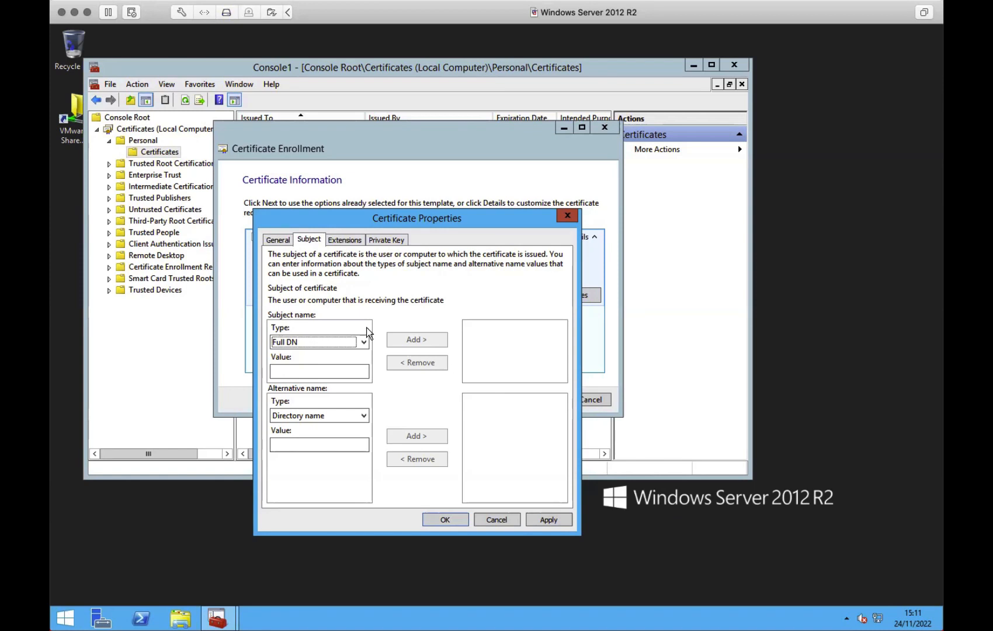
# - Add subject Common name eduroam.domain.ac.uk and Country GB
pyautogui.click(359, 343)
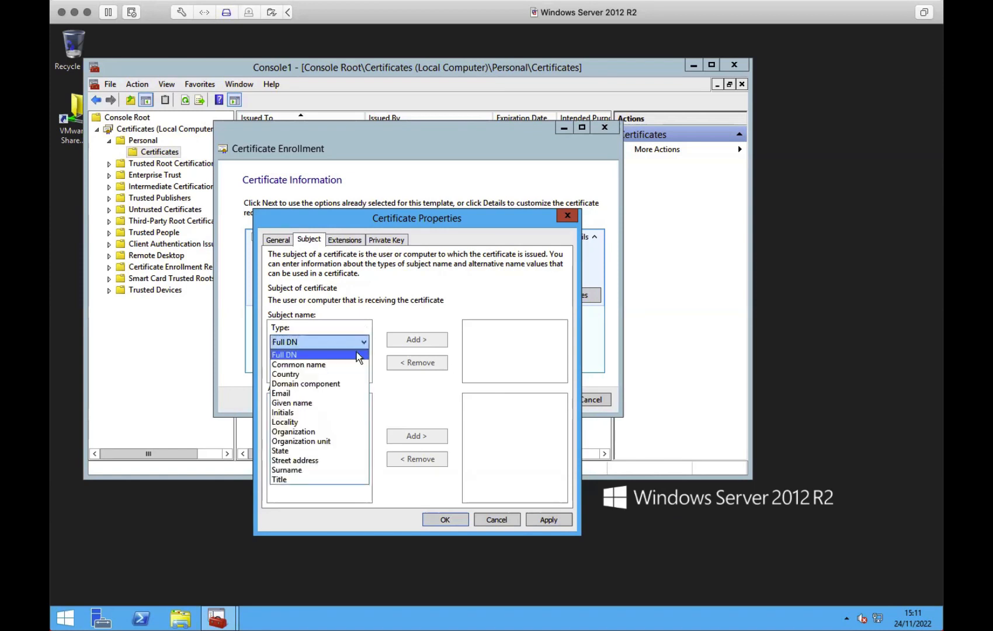
pyautogui.click(341, 365)
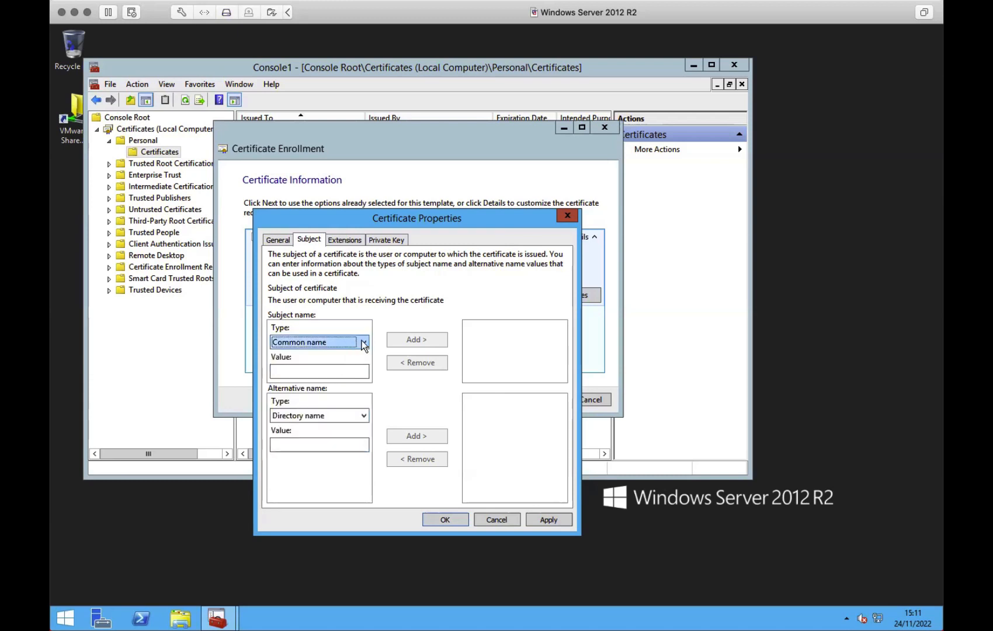
pyautogui.click(349, 371)
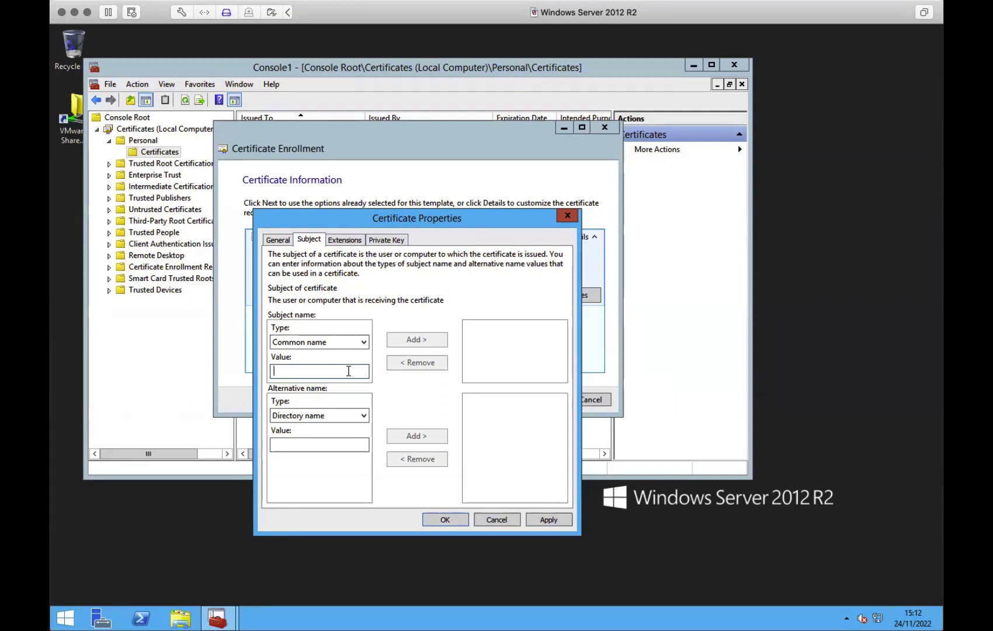
pyautogui.write('edur')
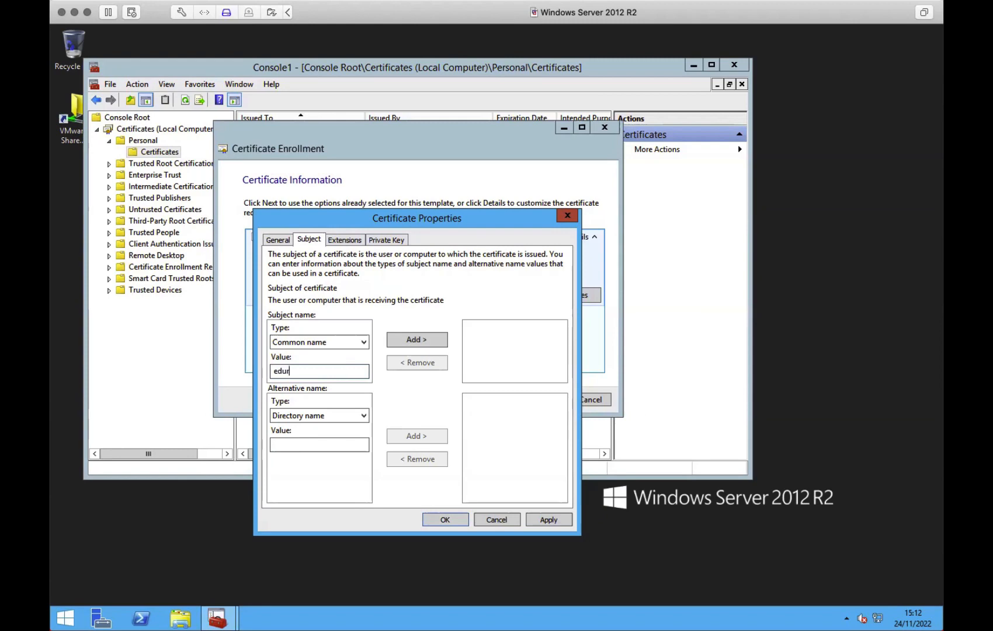
pyautogui.write('oam.domain.ac.uk')
pyautogui.click(391, 340)
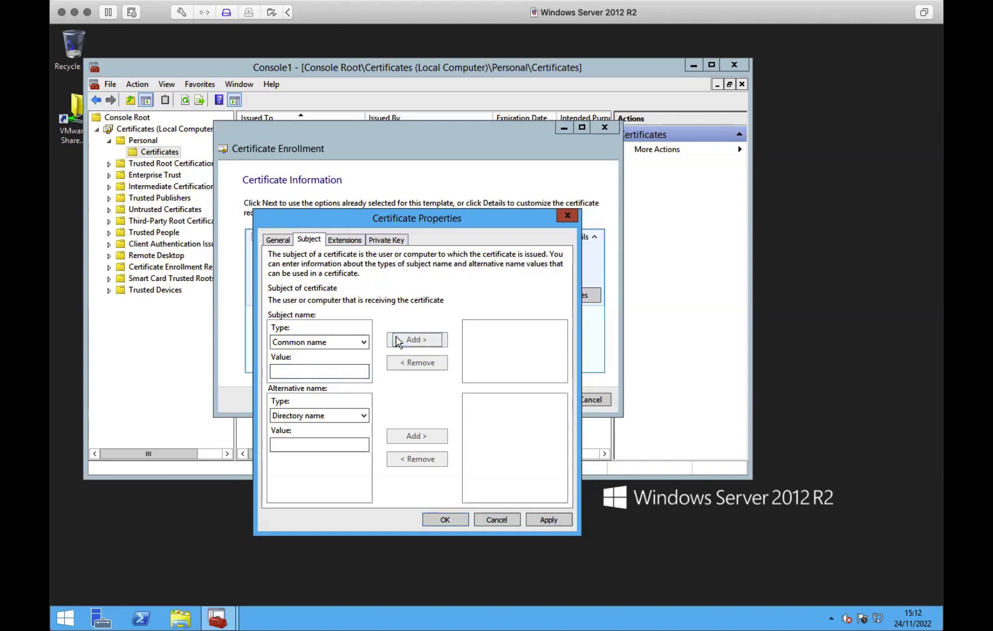
pyautogui.click(286, 345)
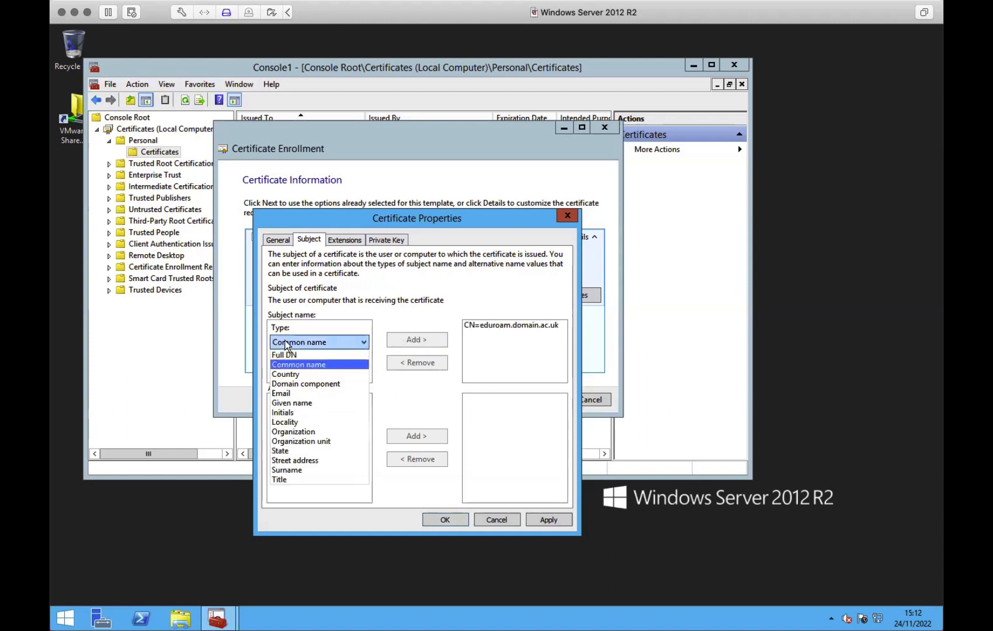
pyautogui.click(308, 374)
pyautogui.click(326, 370)
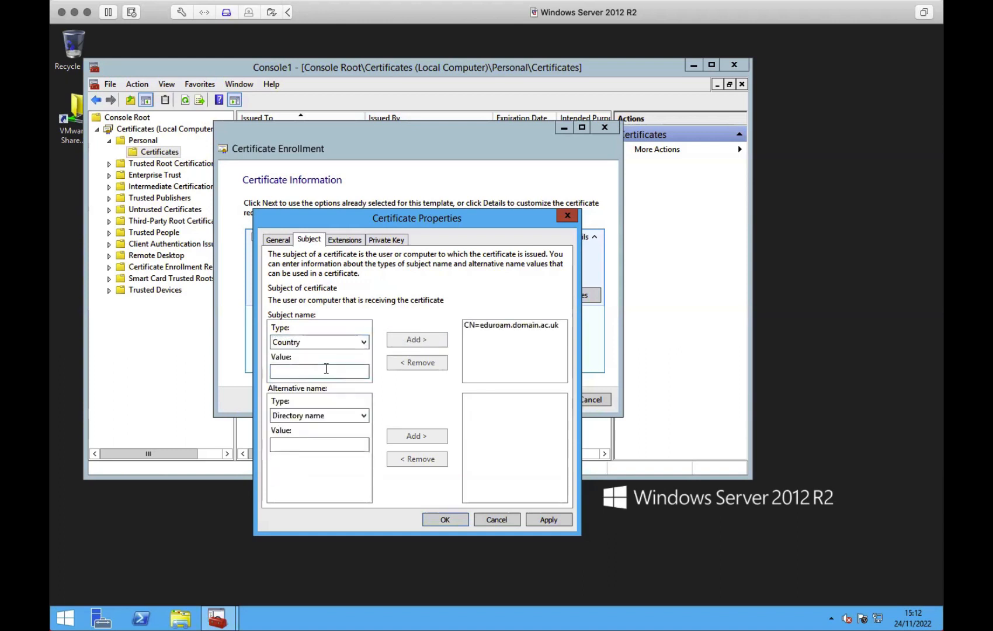
pyautogui.write('GB')
pyautogui.click(435, 343)
# - Add subject Organization TestAcademy and the helpdesk e-mail address
pyautogui.click(310, 346)
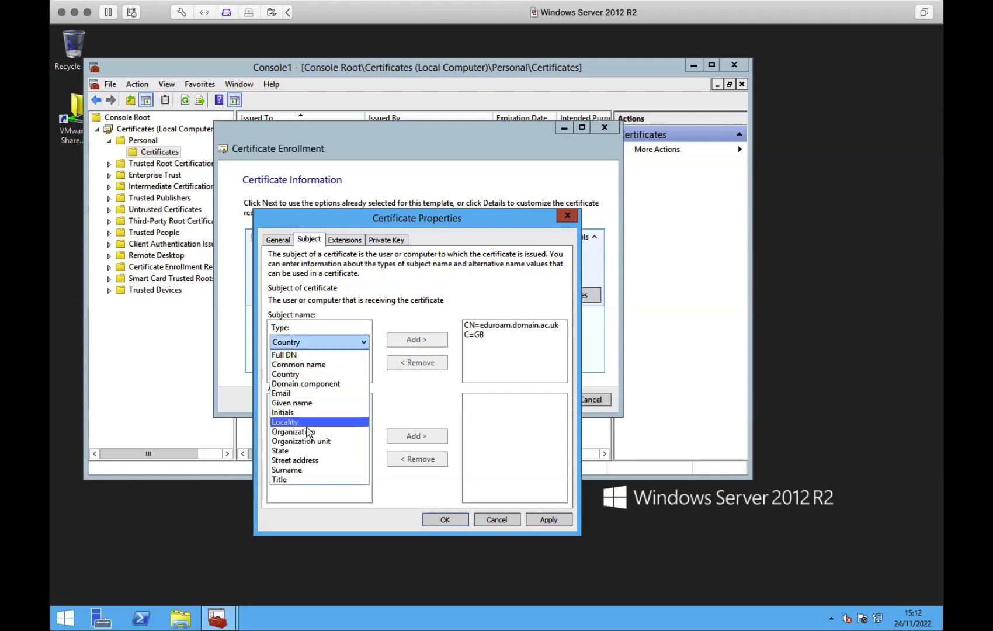
pyautogui.click(308, 432)
pyautogui.click(314, 370)
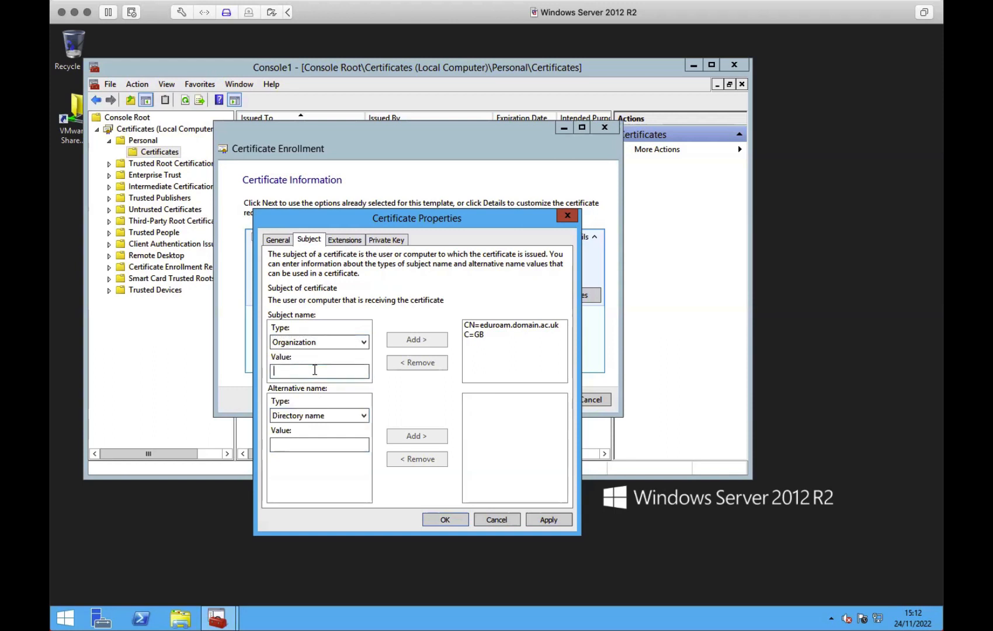
pyautogui.write('TestAc')
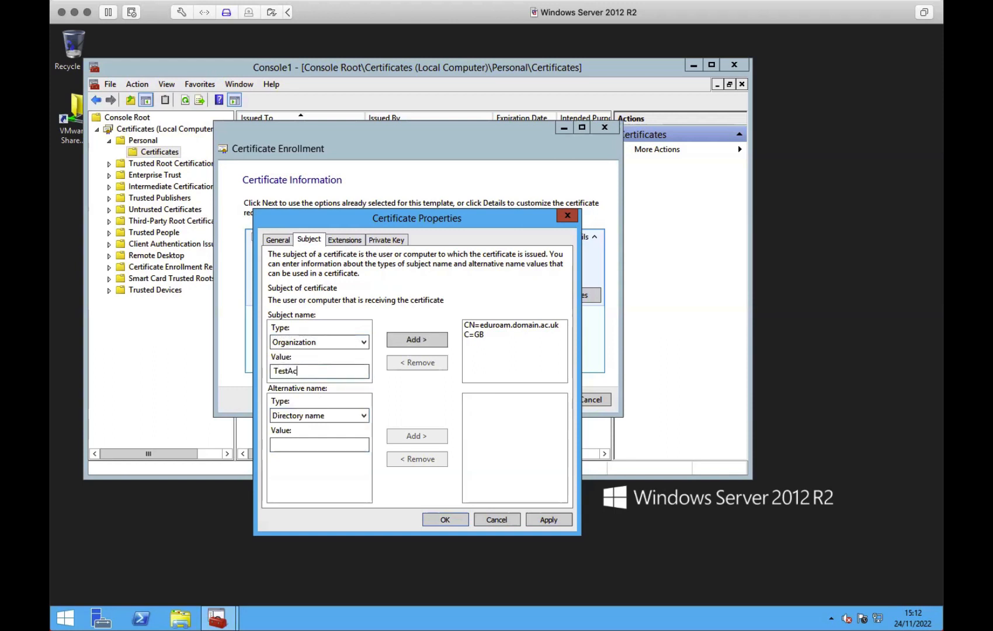
pyautogui.write('ademy')
pyautogui.click(410, 341)
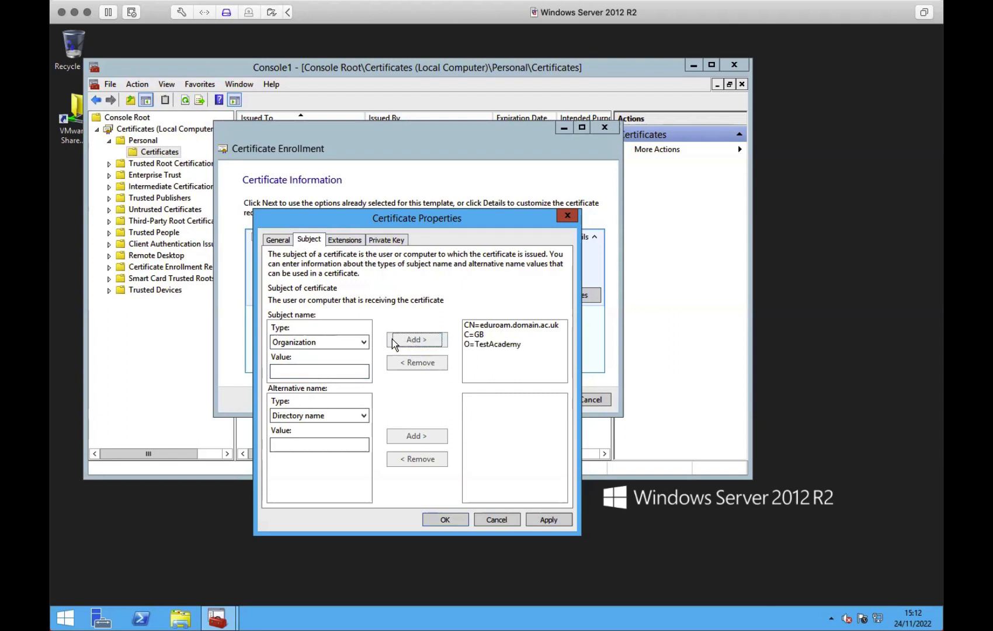
pyautogui.click(341, 341)
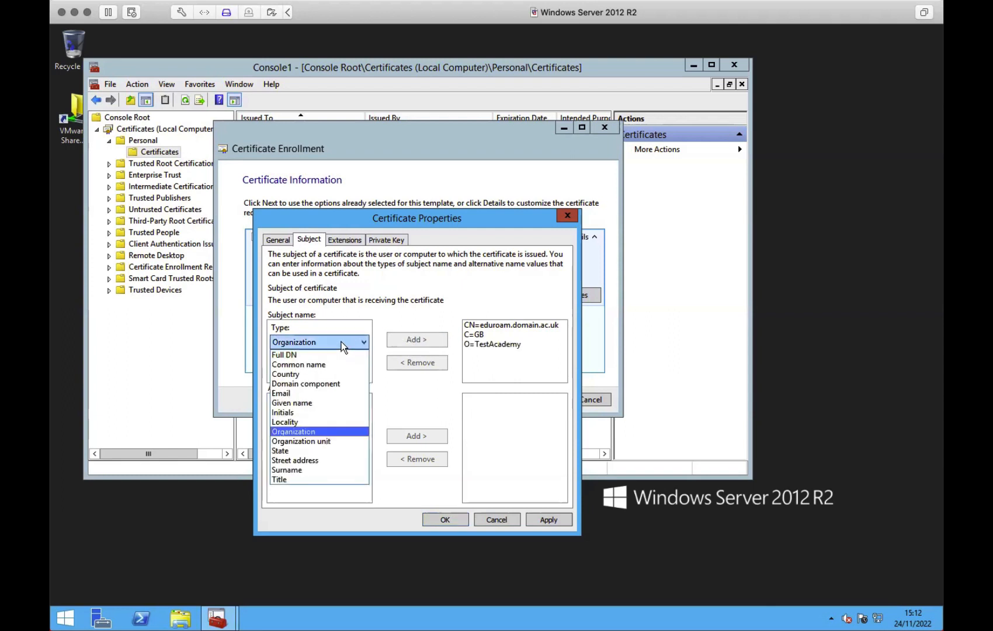
pyautogui.click(325, 393)
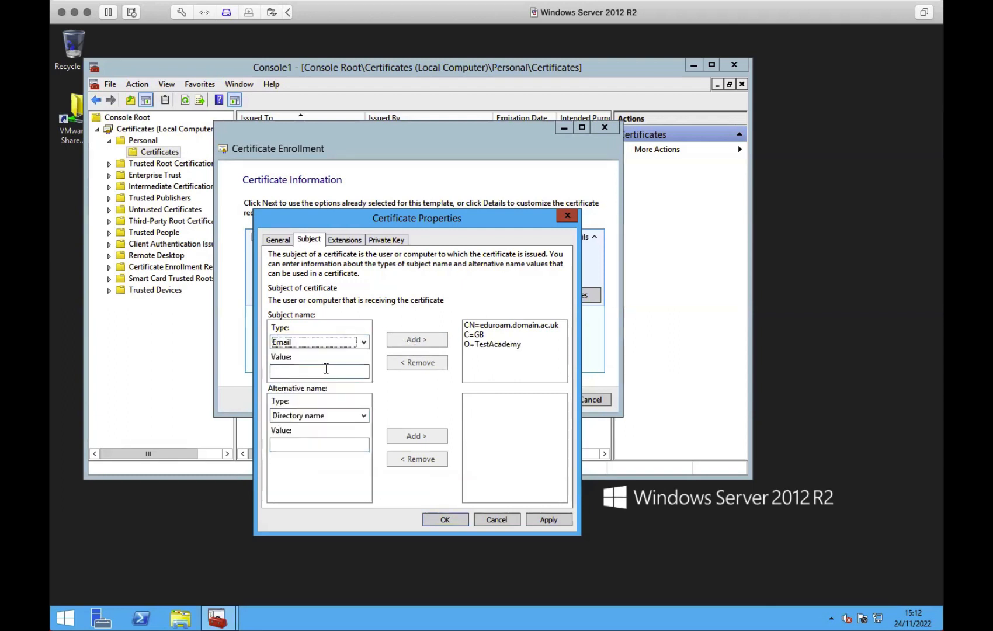
pyautogui.click(326, 370)
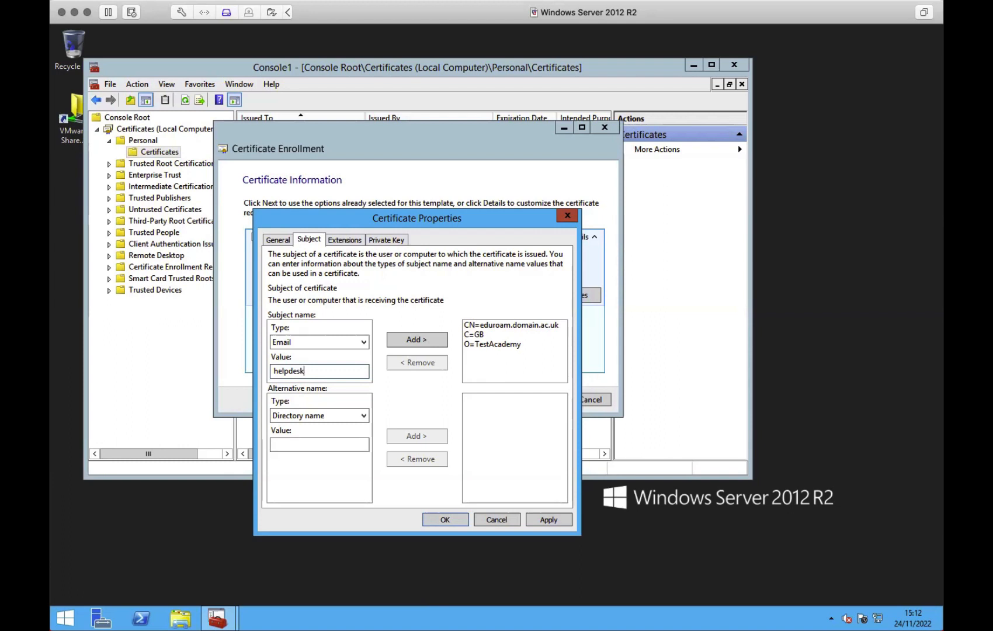
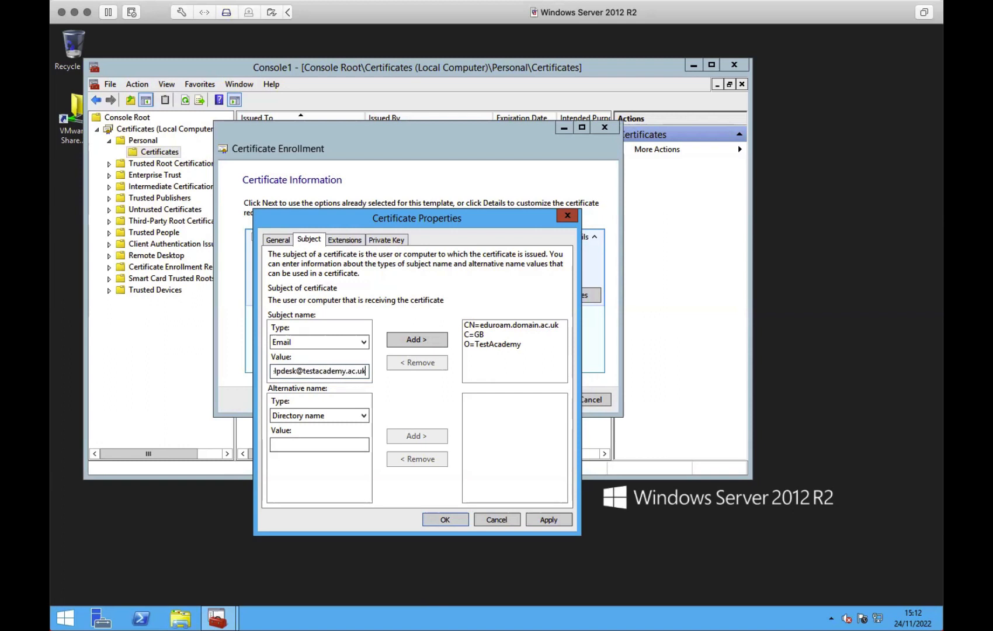
pyautogui.click(417, 339)
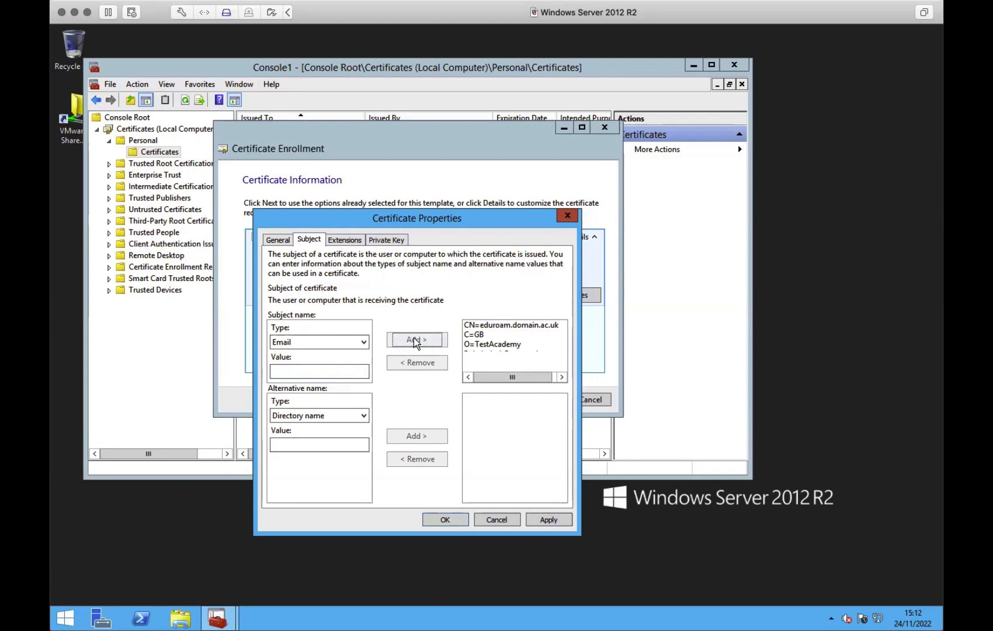
# - Add eduroam.domain.ac.uk as a DNS alternative name on the request
pyautogui.click(310, 414)
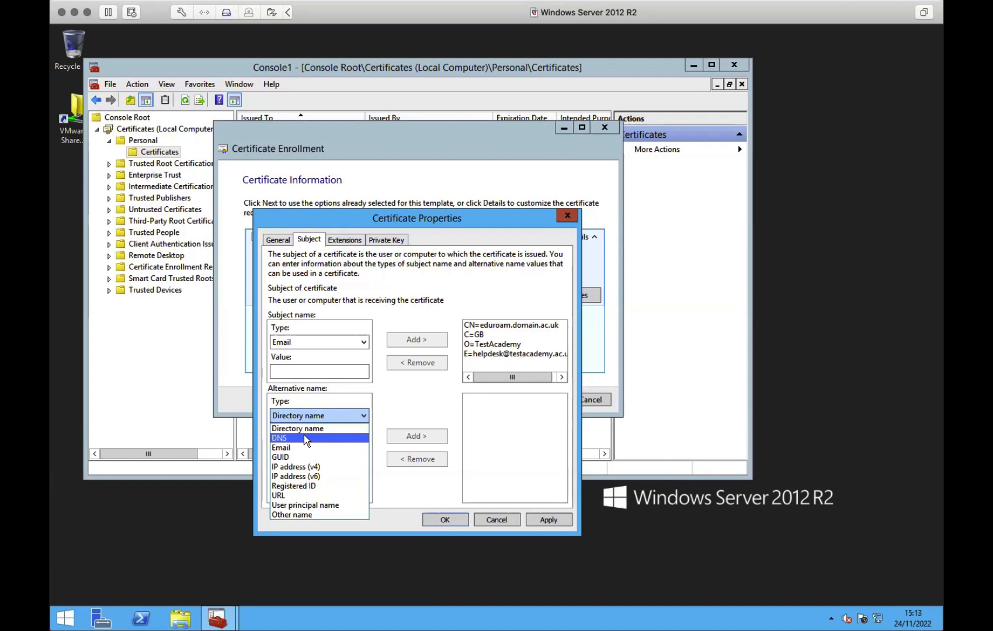
pyautogui.click(304, 438)
pyautogui.click(307, 443)
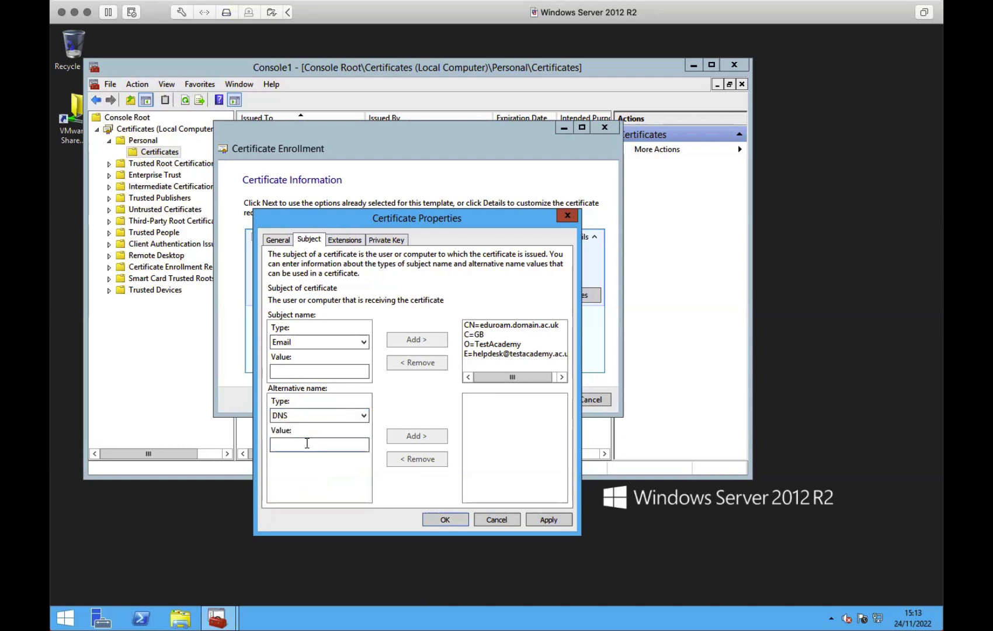
pyautogui.write('eduroma')
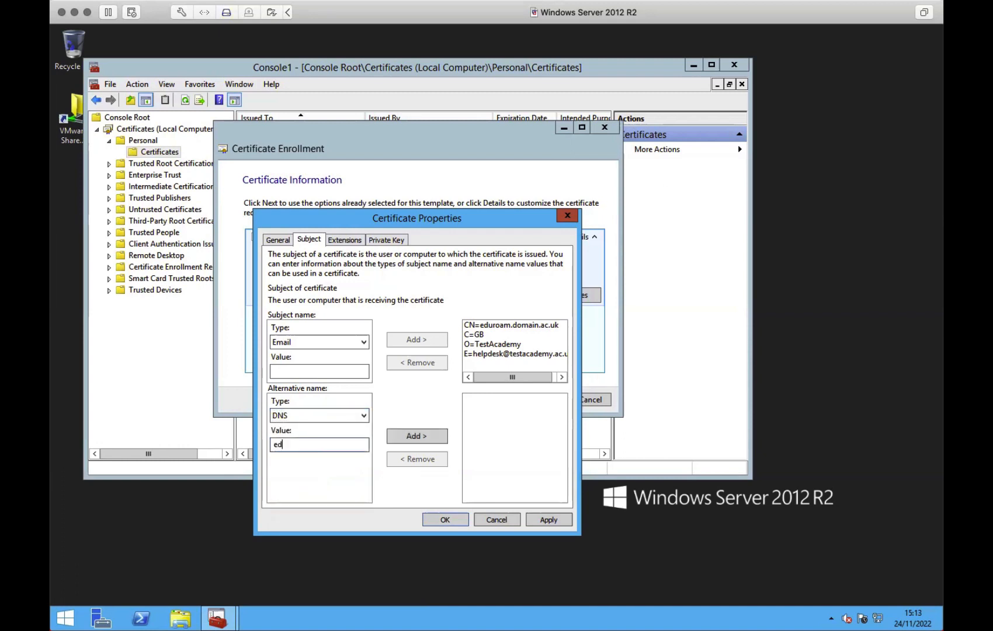
pyautogui.press('BackSpace')
pyautogui.press('BackSpace')
pyautogui.write('am.domain.ac.uk')
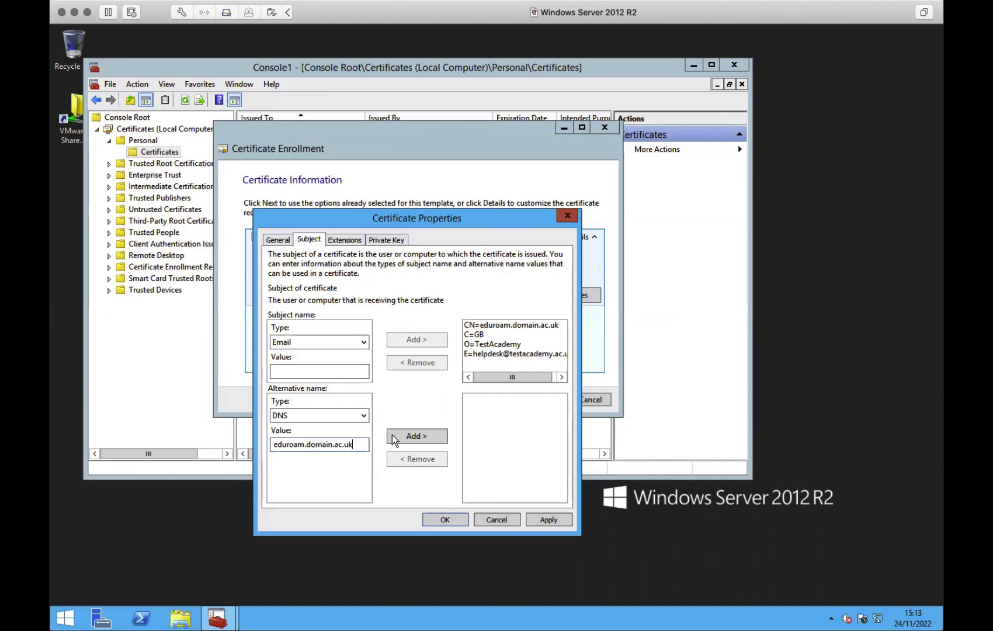
pyautogui.click(420, 435)
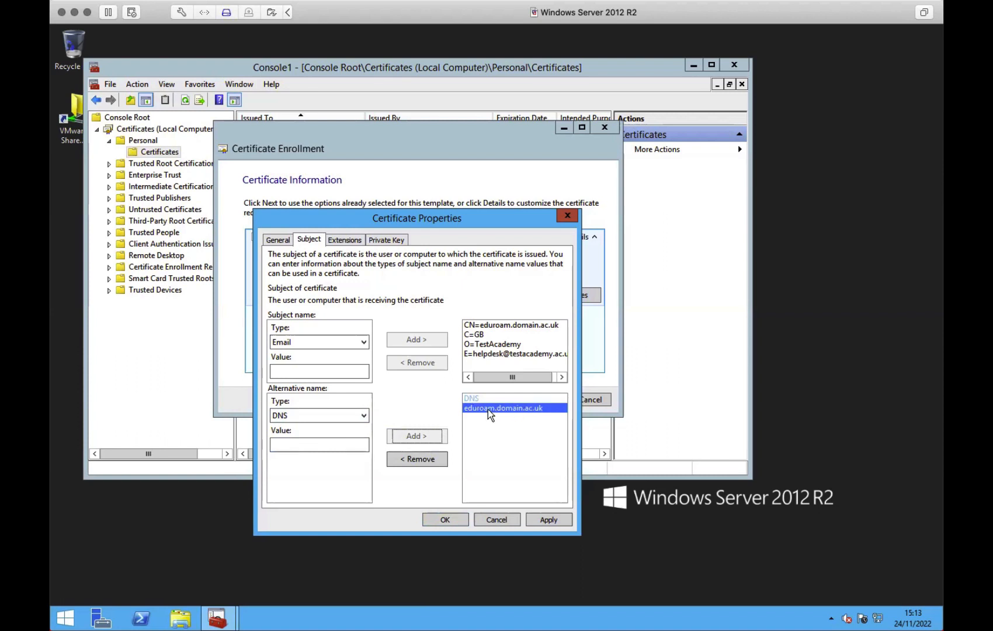
pyautogui.click(497, 329)
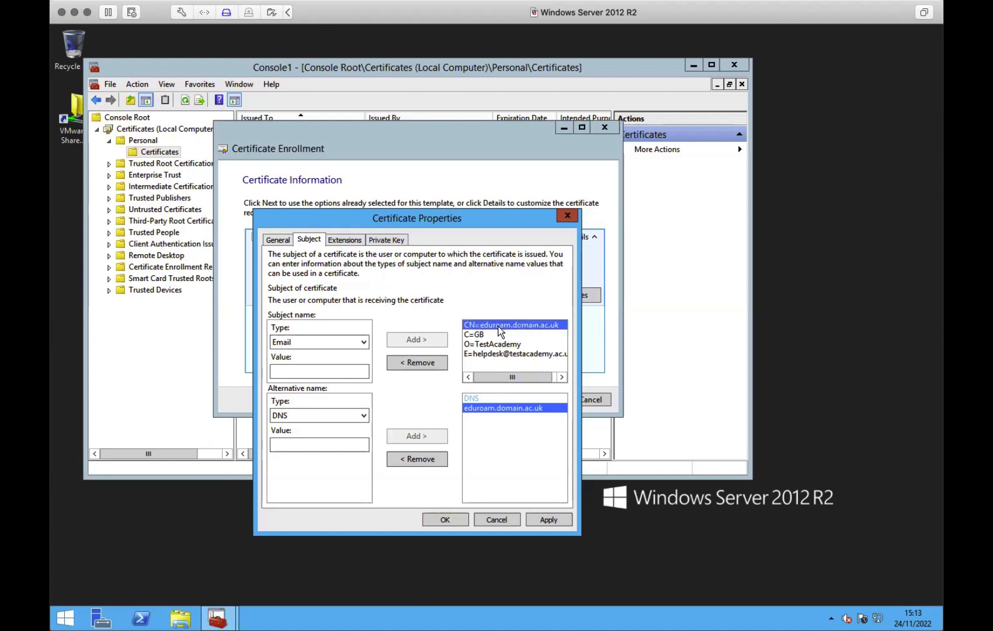
# - Add Server Authentication under Extended Key Usage, leaving Basic constraints disabled
pyautogui.click(345, 241)
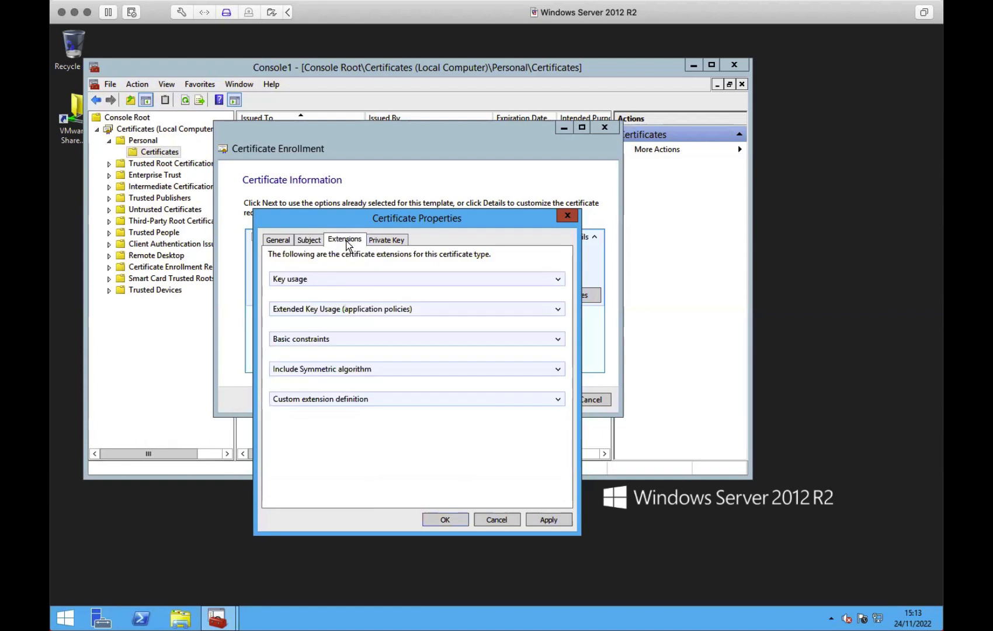
pyautogui.click(558, 279)
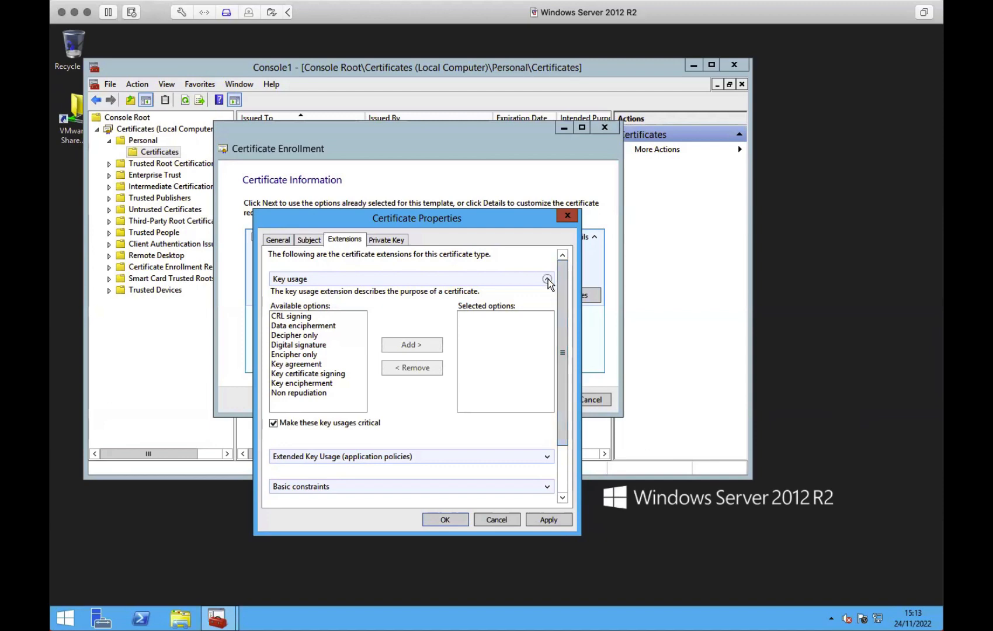
pyautogui.click(548, 279)
pyautogui.click(558, 309)
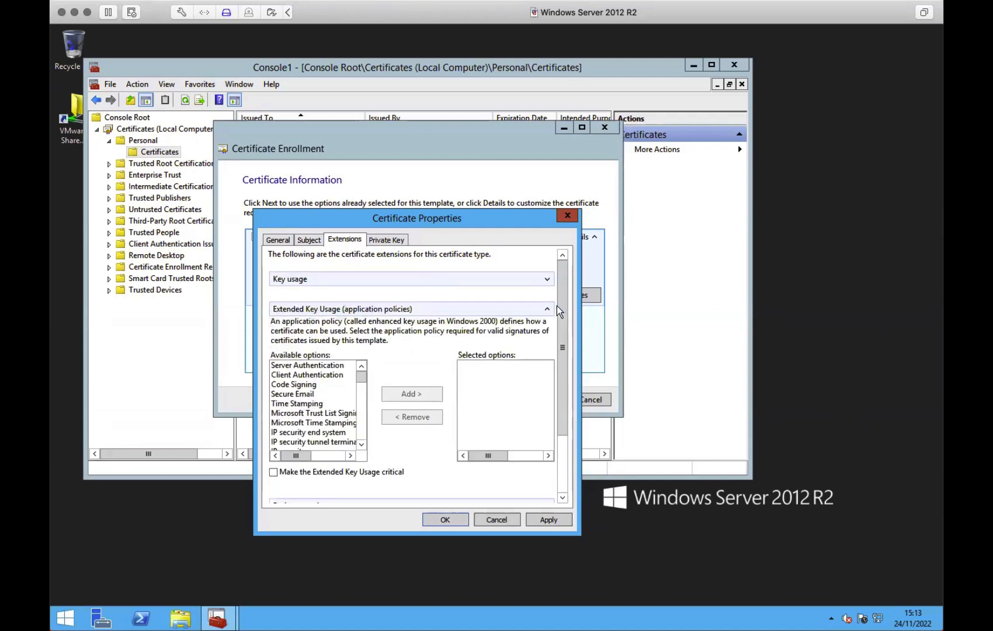
pyautogui.click(314, 366)
pyautogui.click(401, 395)
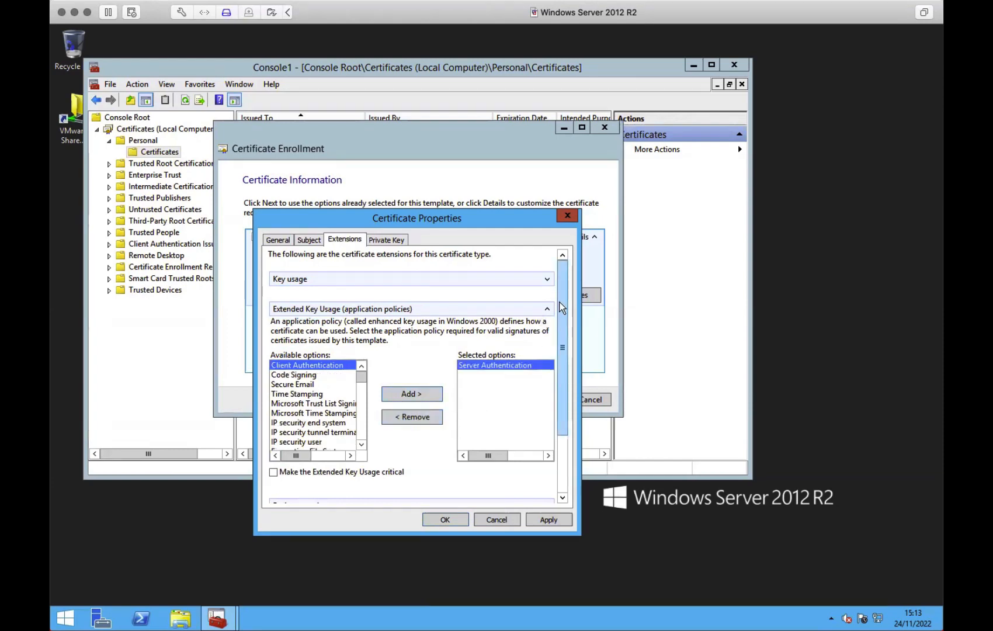
pyautogui.moveTo(560, 306); pyautogui.dragTo(556, 400)
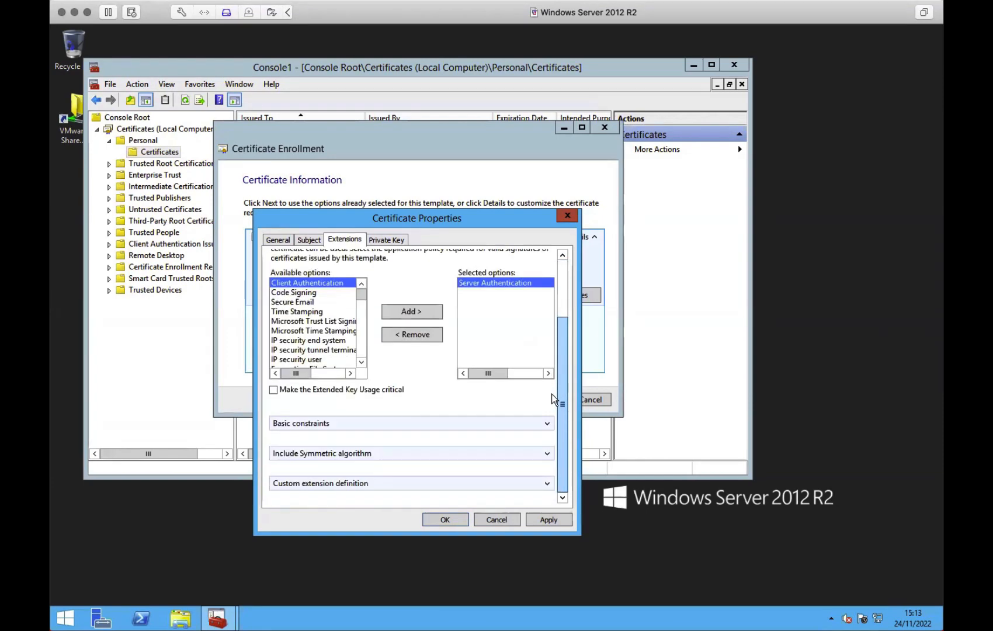
pyautogui.click(546, 423)
pyautogui.moveTo(559, 337); pyautogui.dragTo(553, 426)
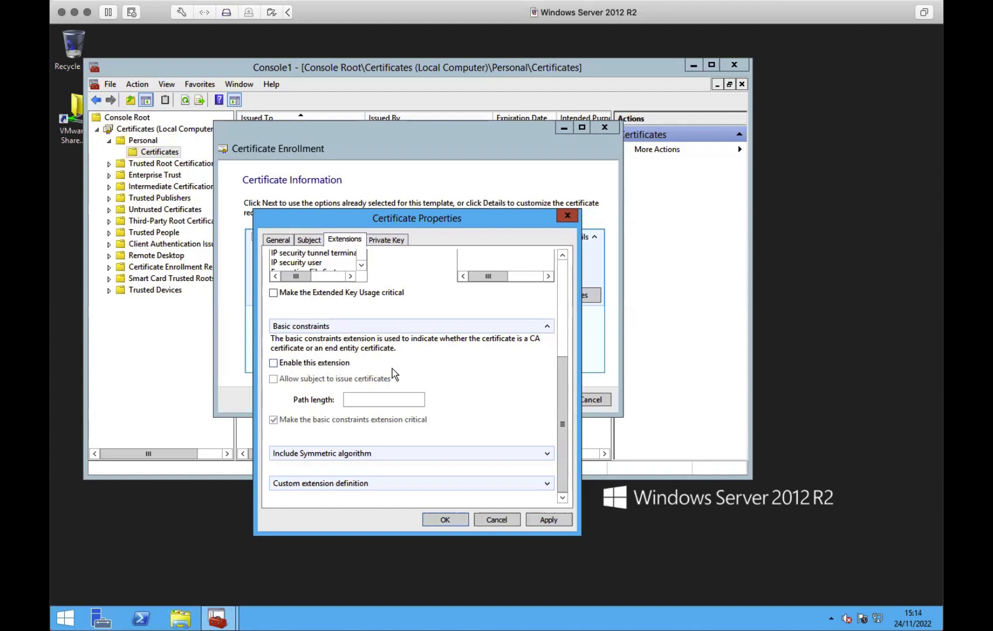
# - Set the private key to 4096 bits and exportable, choose sha384 hashing, and apply the properties
pyautogui.click(394, 241)
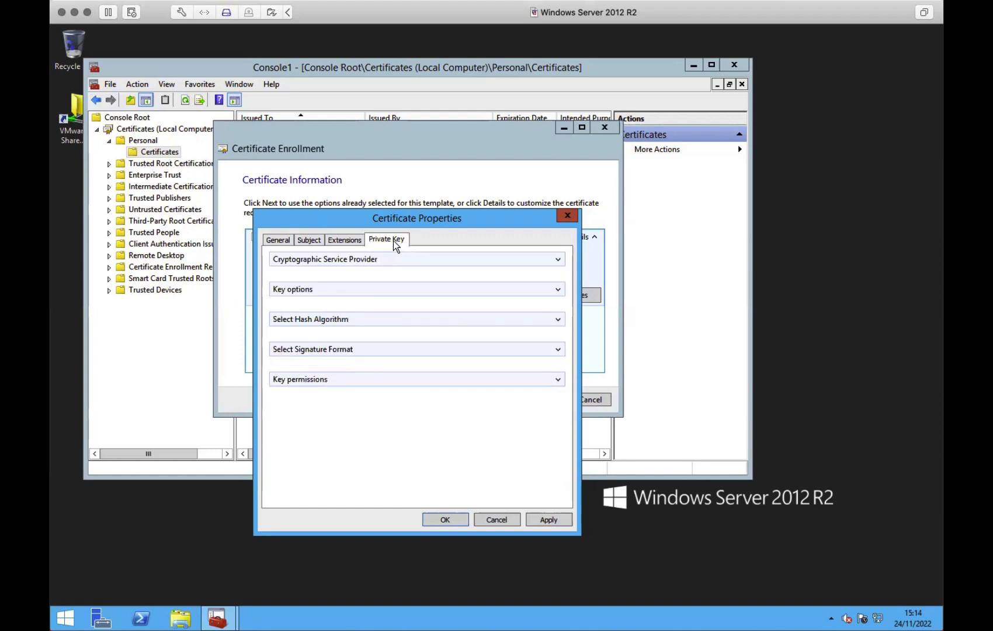
pyautogui.click(555, 289)
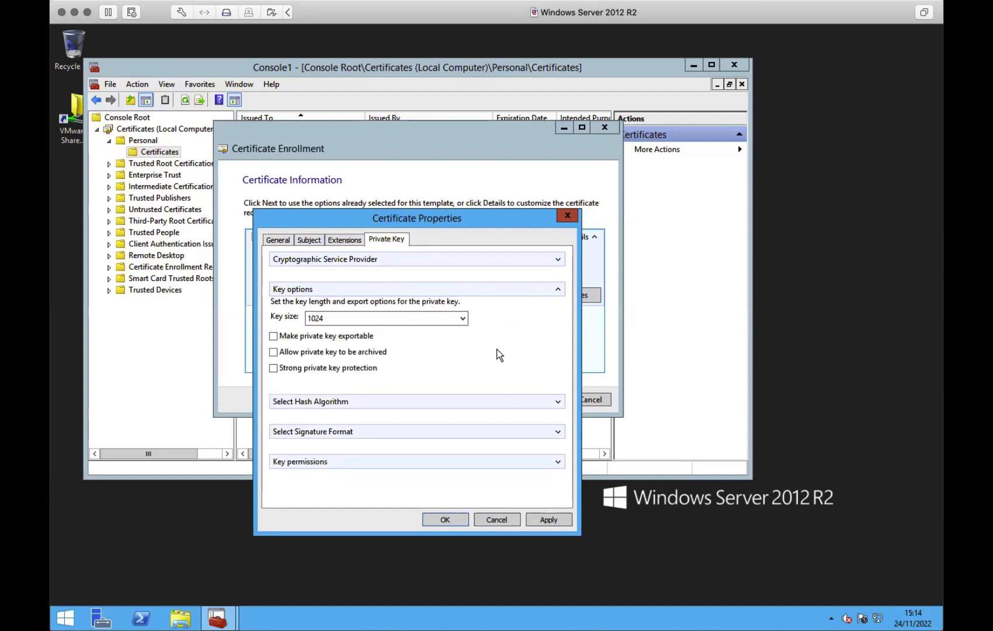
pyautogui.click(459, 320)
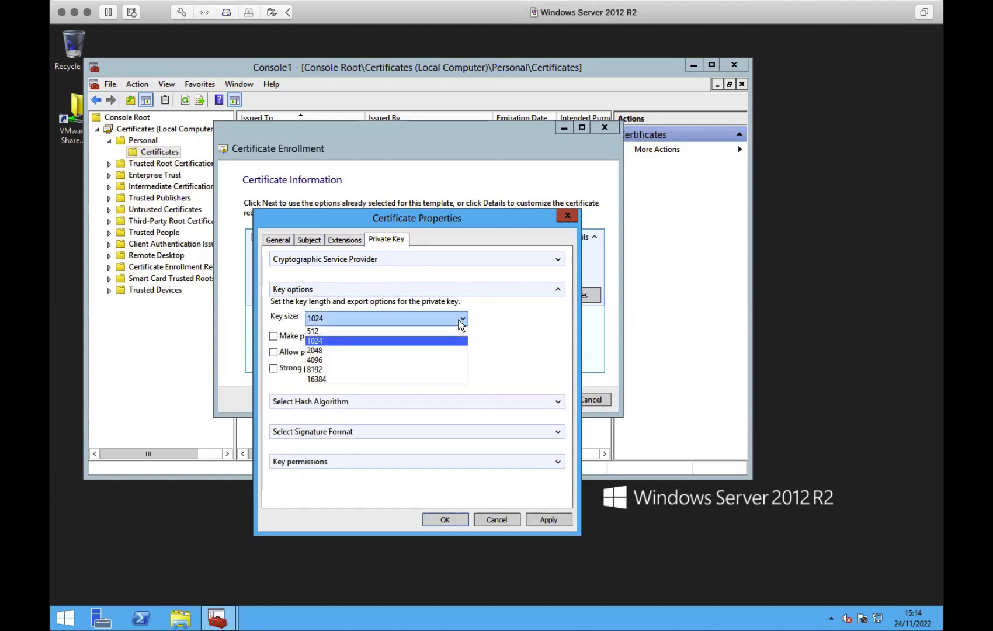
pyautogui.click(329, 359)
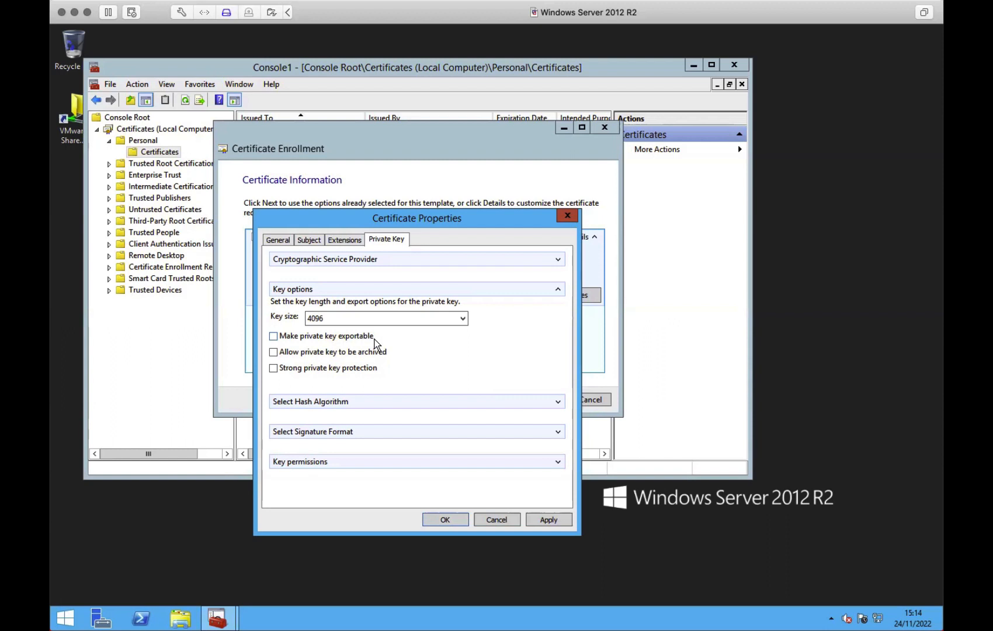
pyautogui.click(352, 338)
pyautogui.click(558, 401)
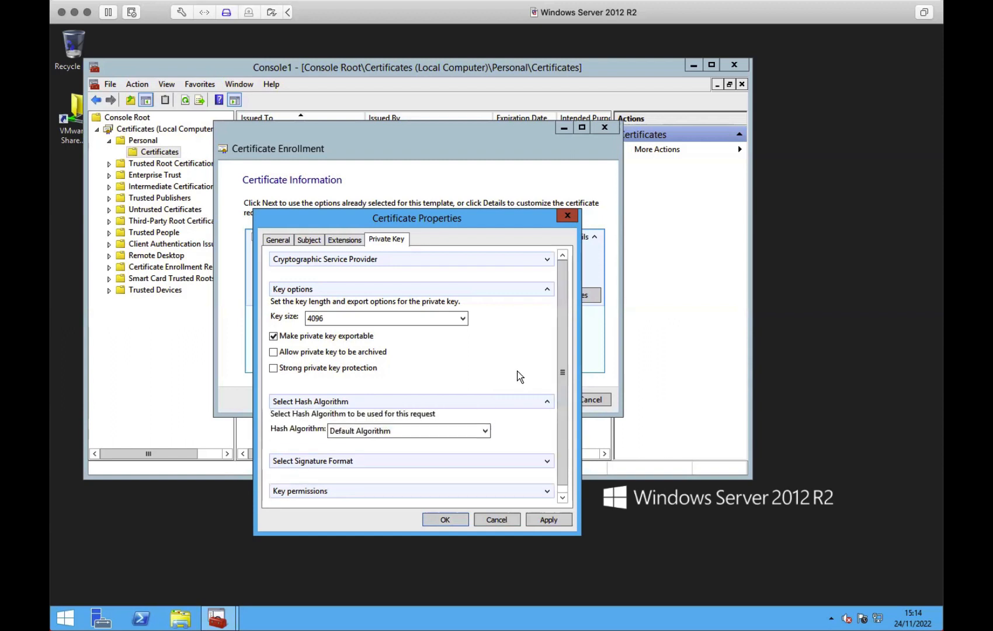
pyautogui.scroll(-1, 518, 374)
pyautogui.click(484, 423)
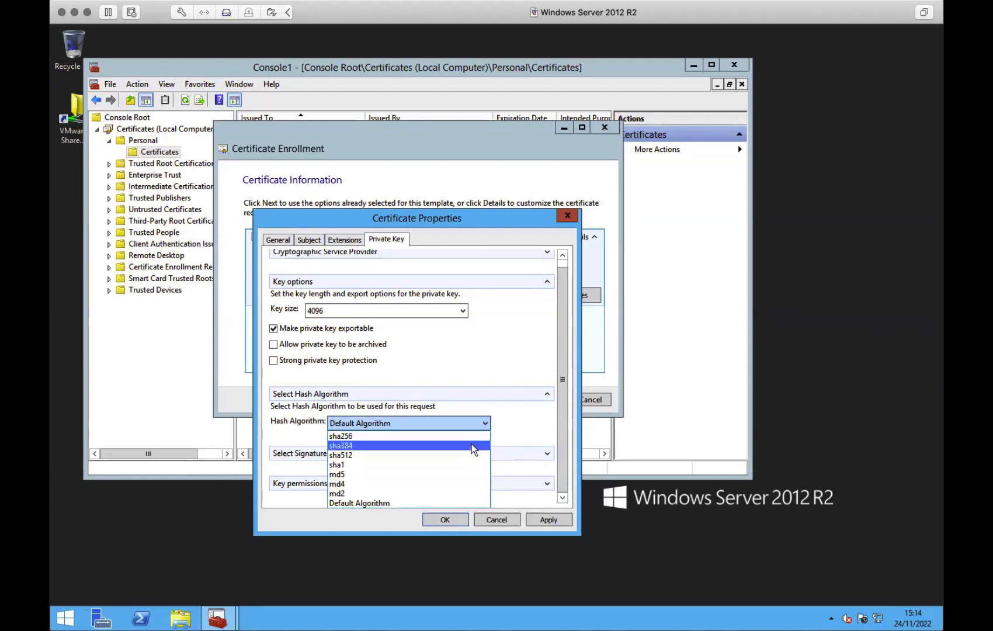
pyautogui.click(473, 447)
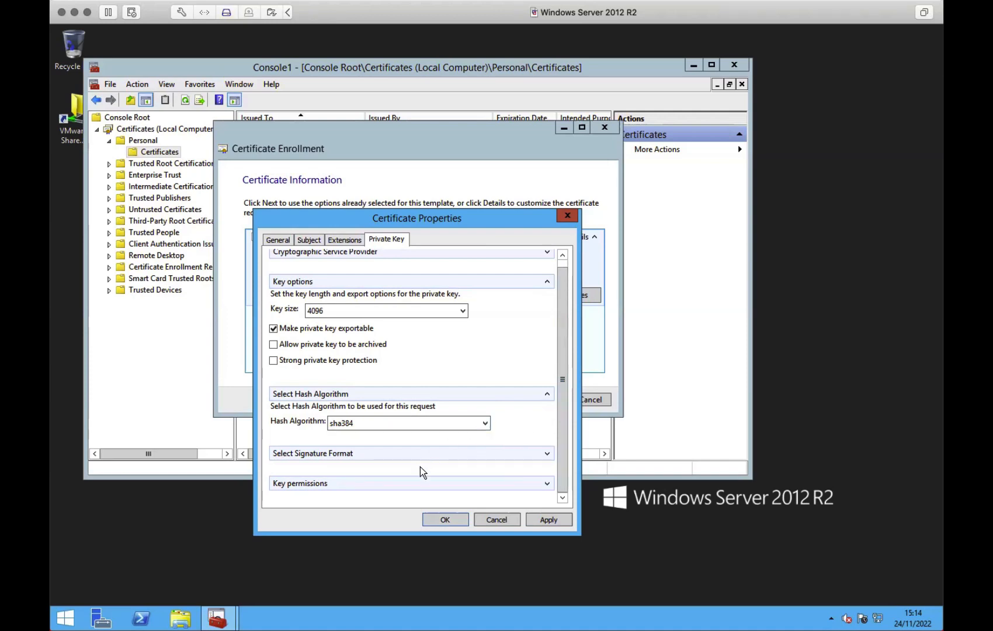
pyautogui.click(459, 519)
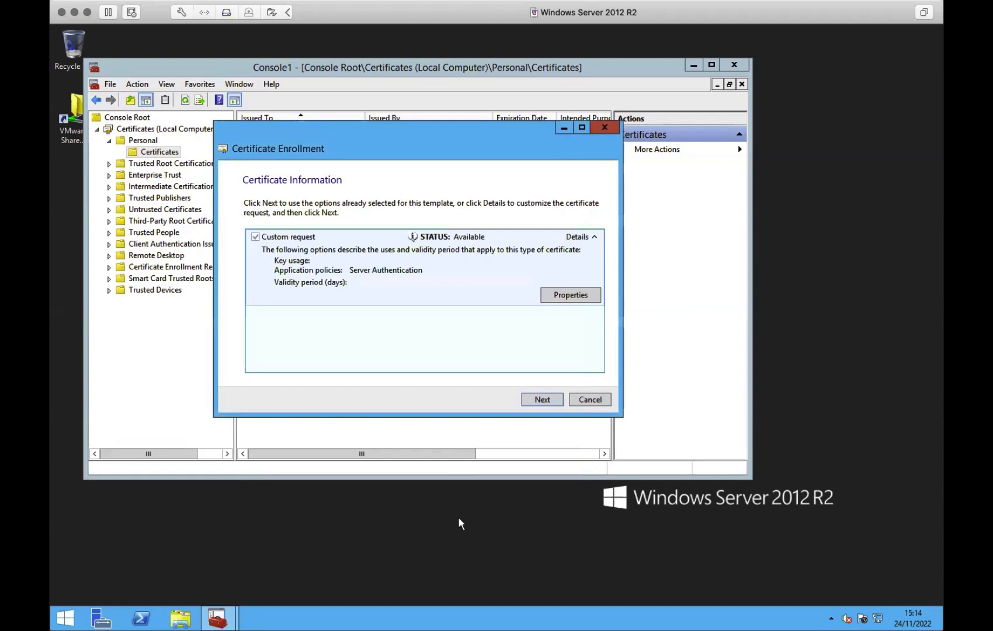
# - Save the offline request as Z:\VMWare-Share\eduroam-server.req and finish the enrollment wizard
pyautogui.click(557, 399)
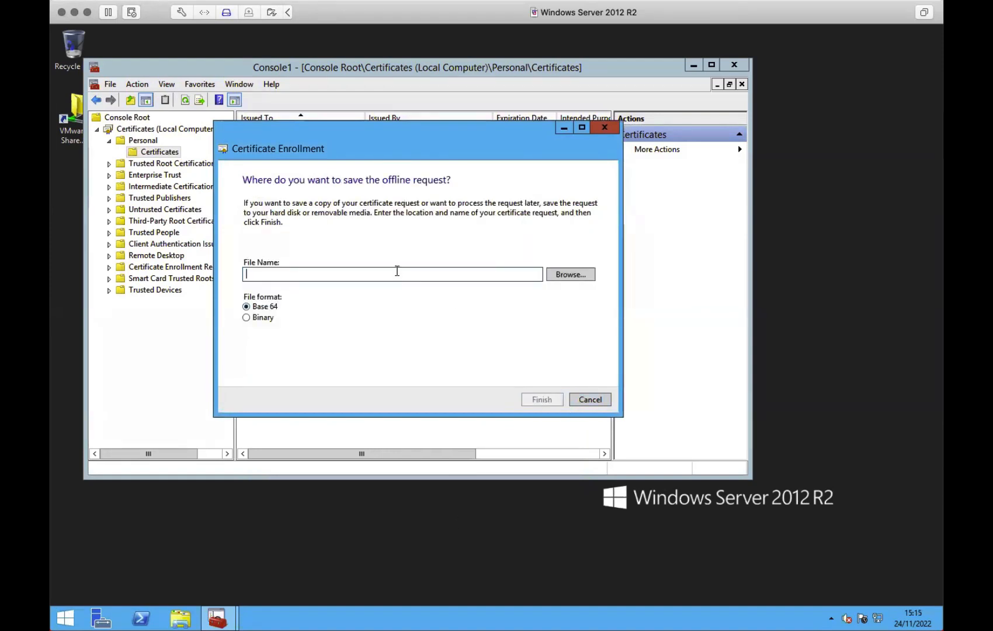
pyautogui.click(563, 275)
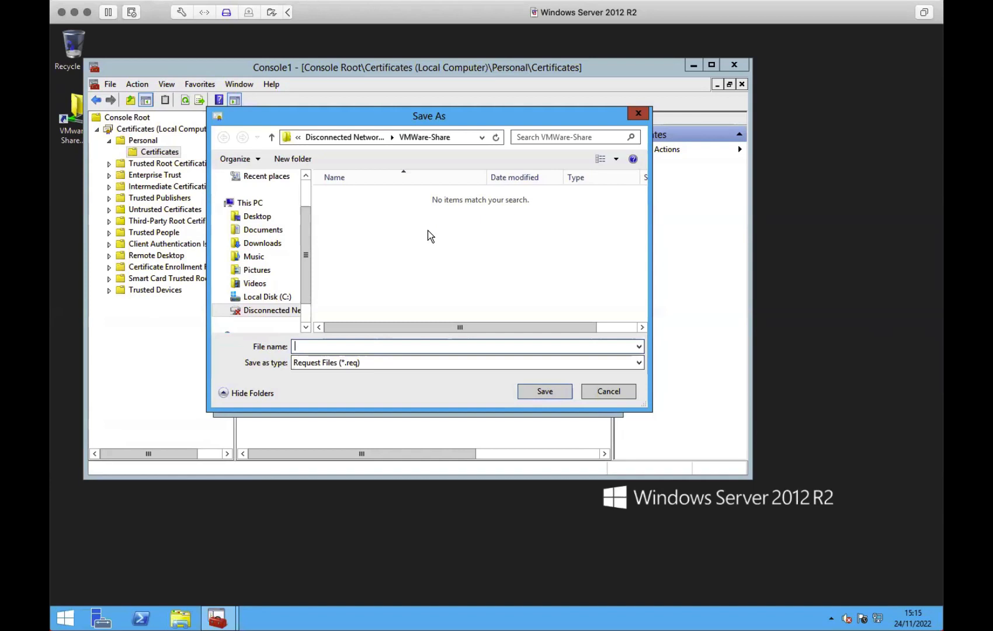
pyautogui.write('eduroam-server.req')
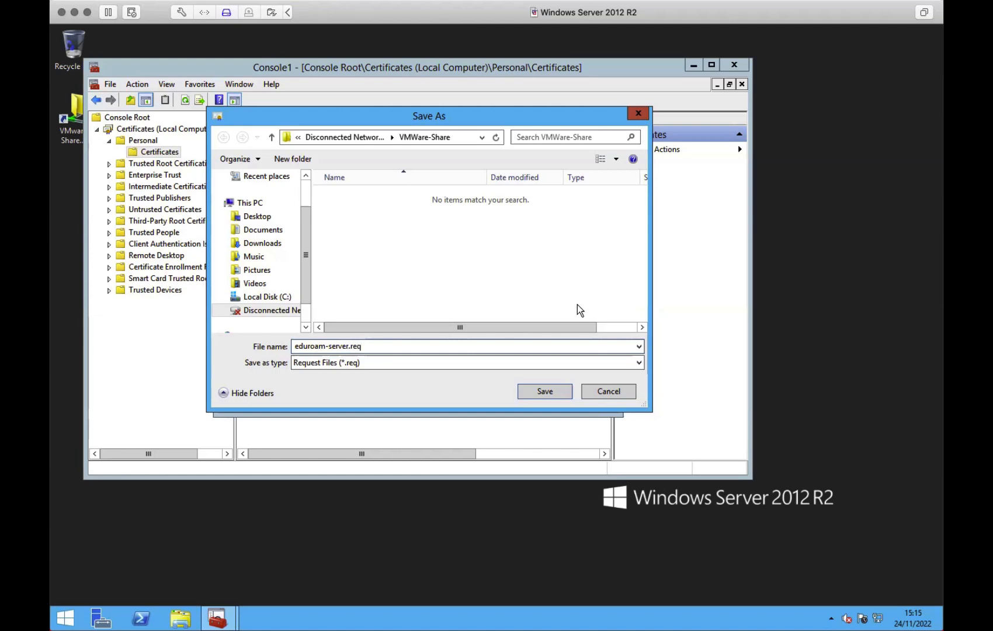
pyautogui.click(552, 393)
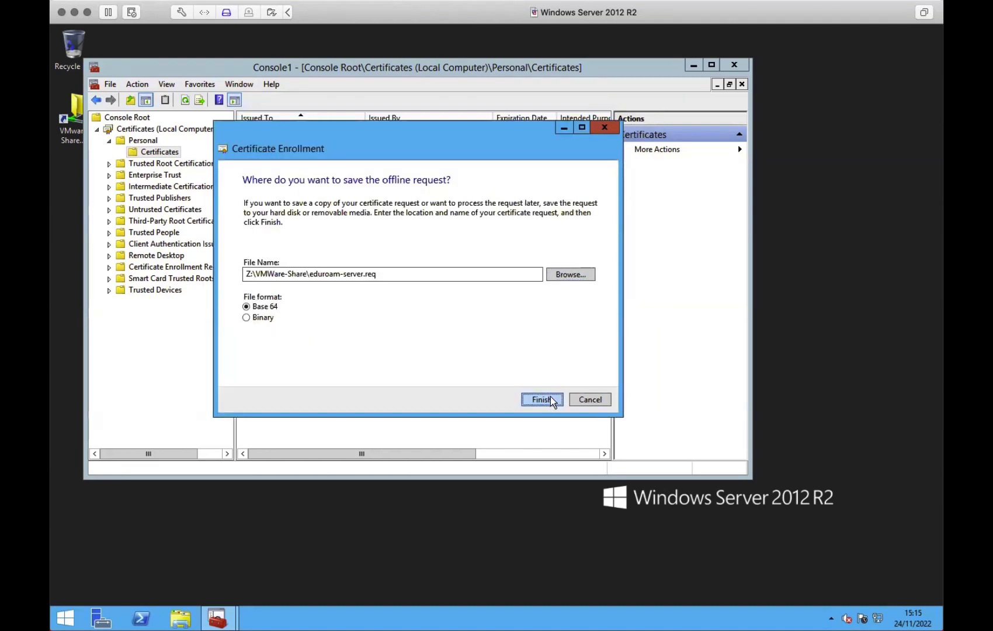
pyautogui.click(551, 399)
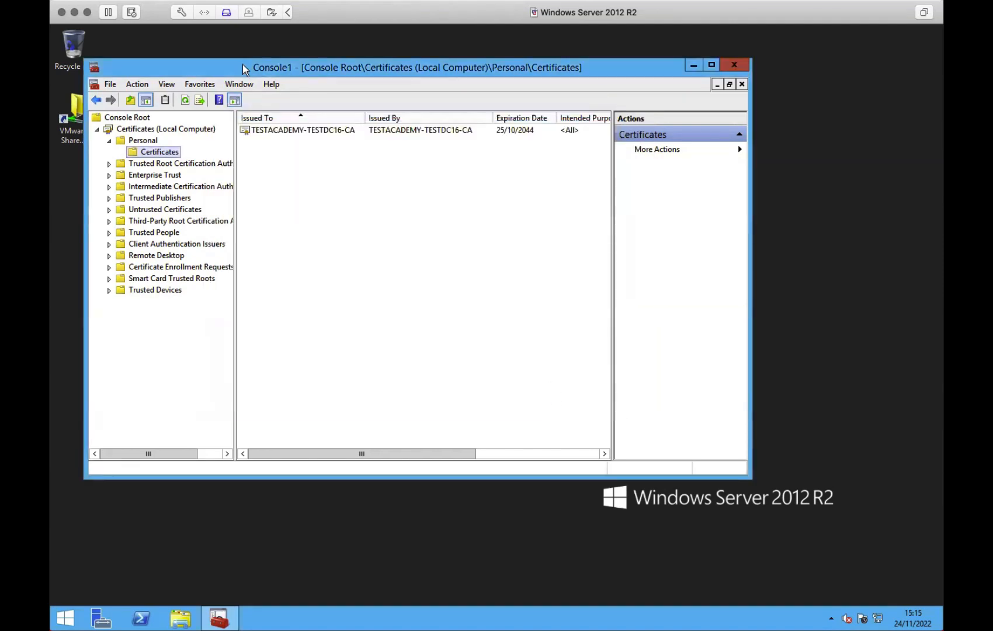
# - Drag the Console1 window to a new spot on the desktop
pyautogui.moveTo(242, 66); pyautogui.dragTo(309, 74)
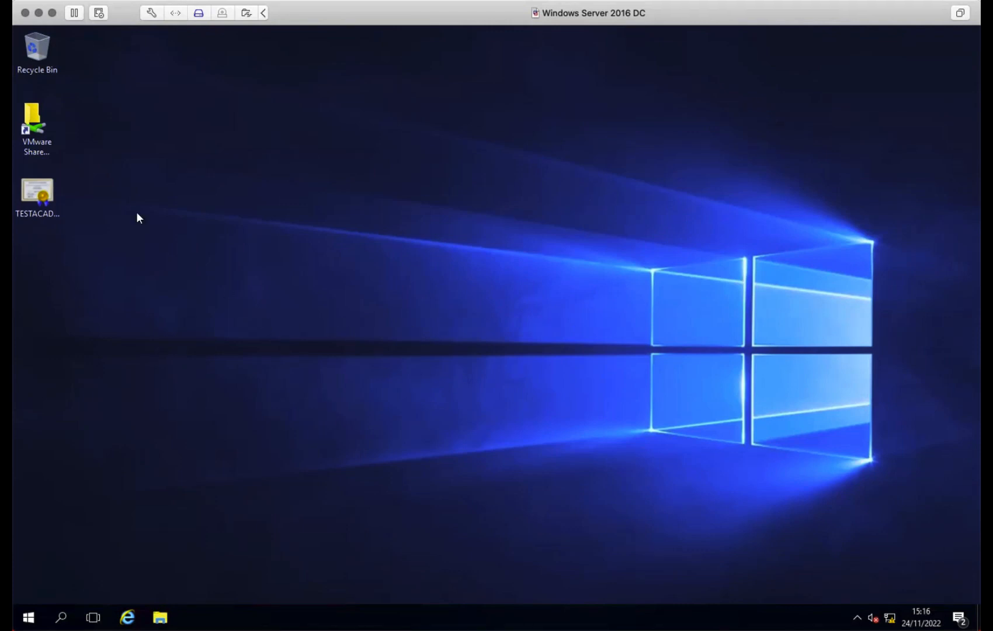
# - Browse the VMware shared folders into VMWare-Share and select the eduroam-server.req file
pyautogui.doubleClick(45, 144)
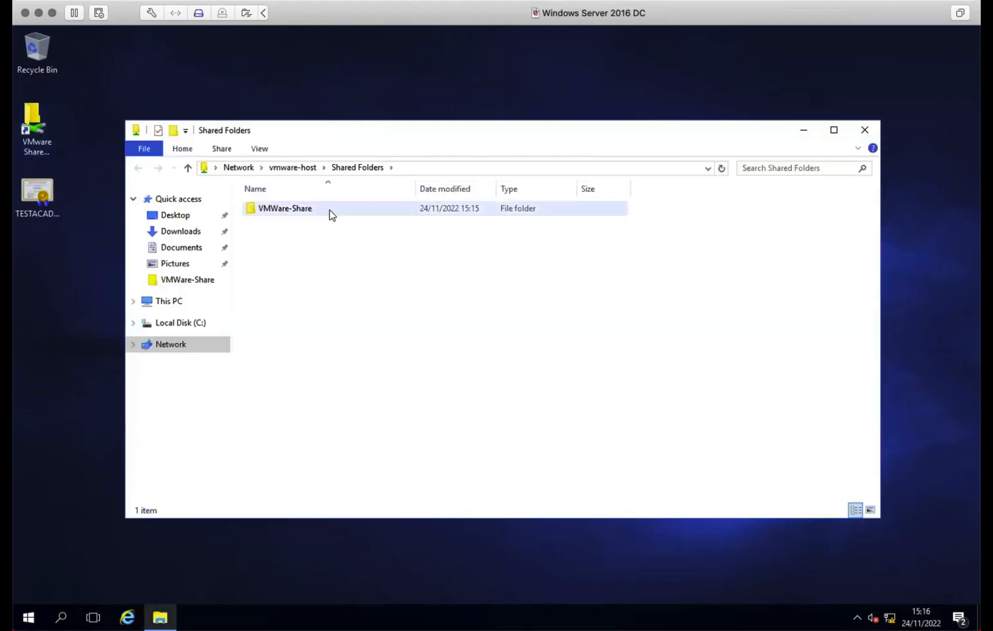
pyautogui.doubleClick(289, 209)
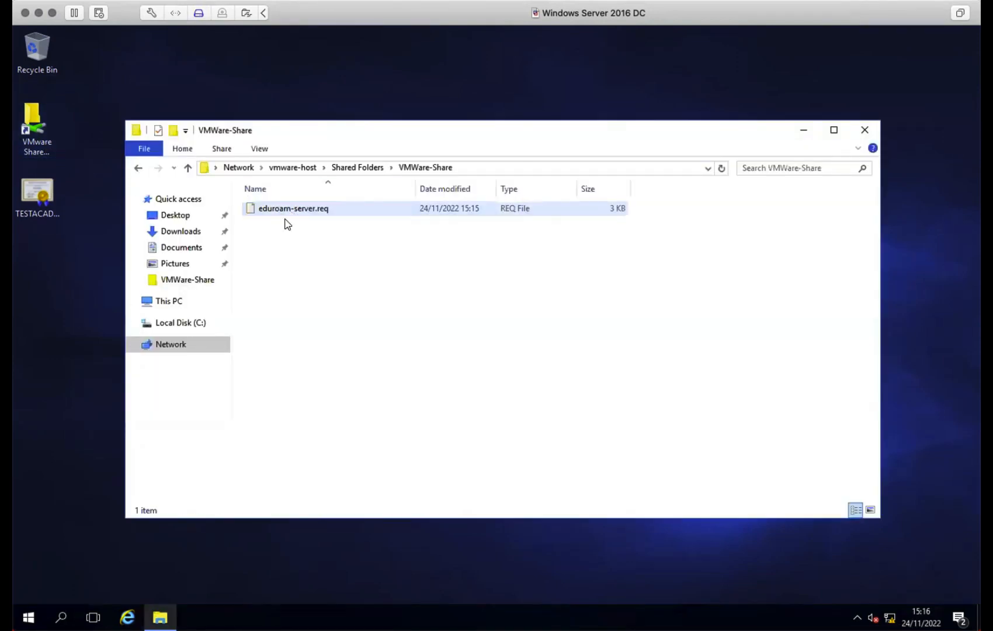
pyautogui.click(282, 209)
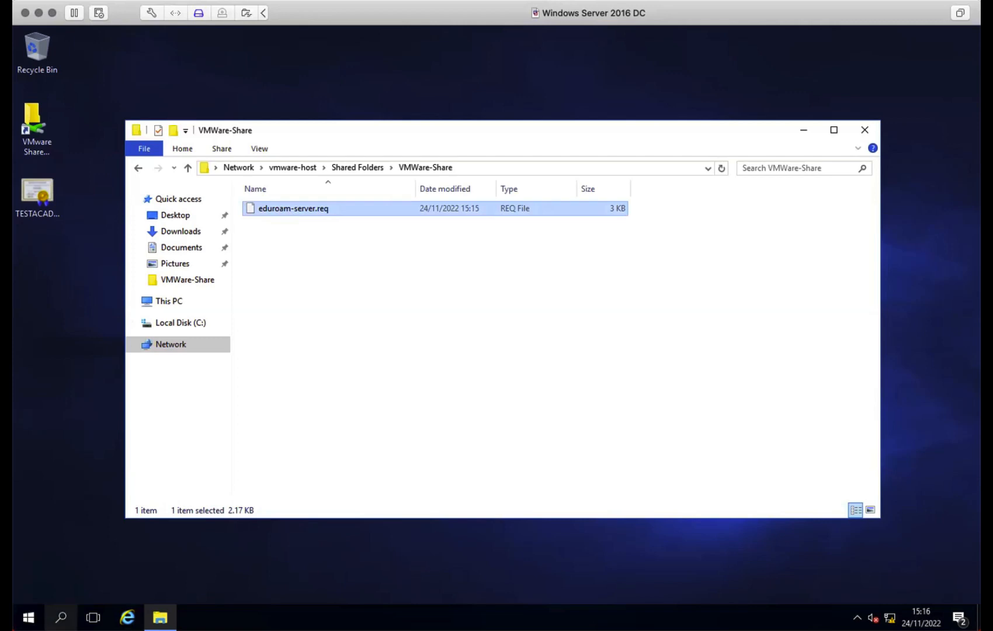
pyautogui.click(60, 618)
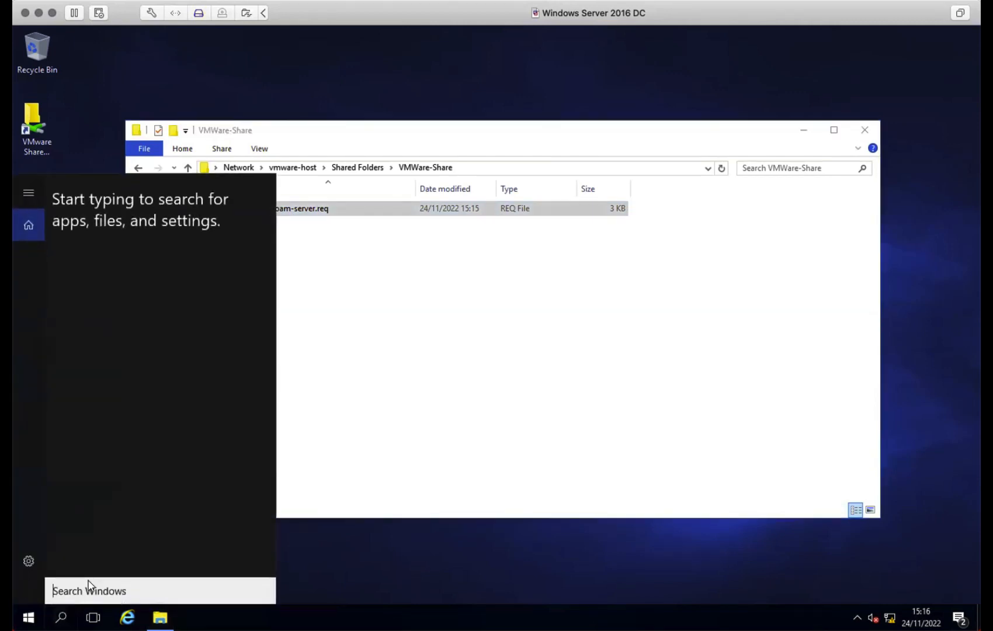
# - Launch mmc and add the Certification Authority snap-in for the local computer
pyautogui.write('mmc')
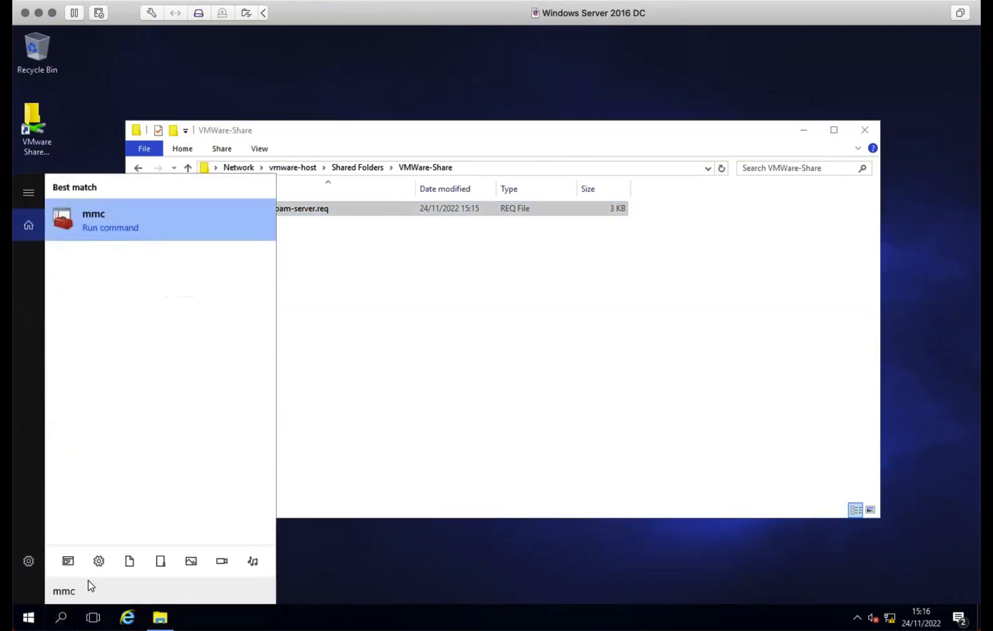
pyautogui.press('Return')
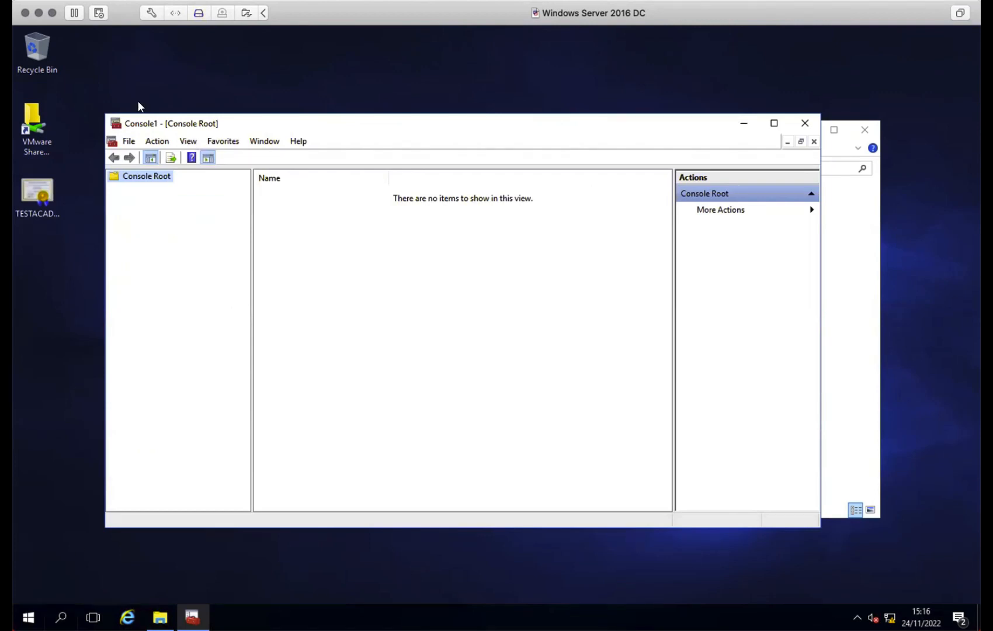
pyautogui.click(127, 142)
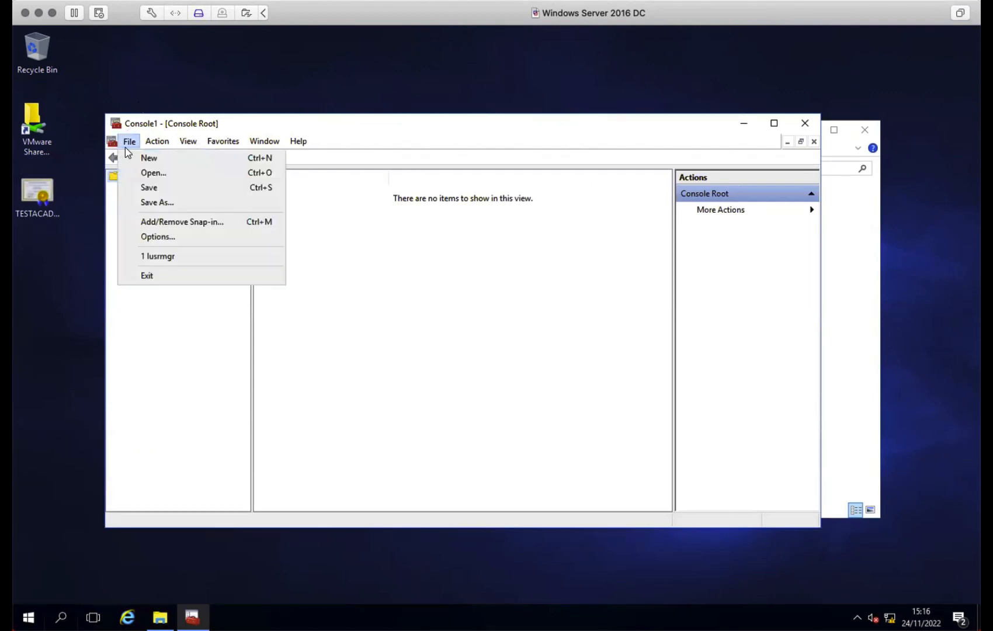
pyautogui.click(170, 225)
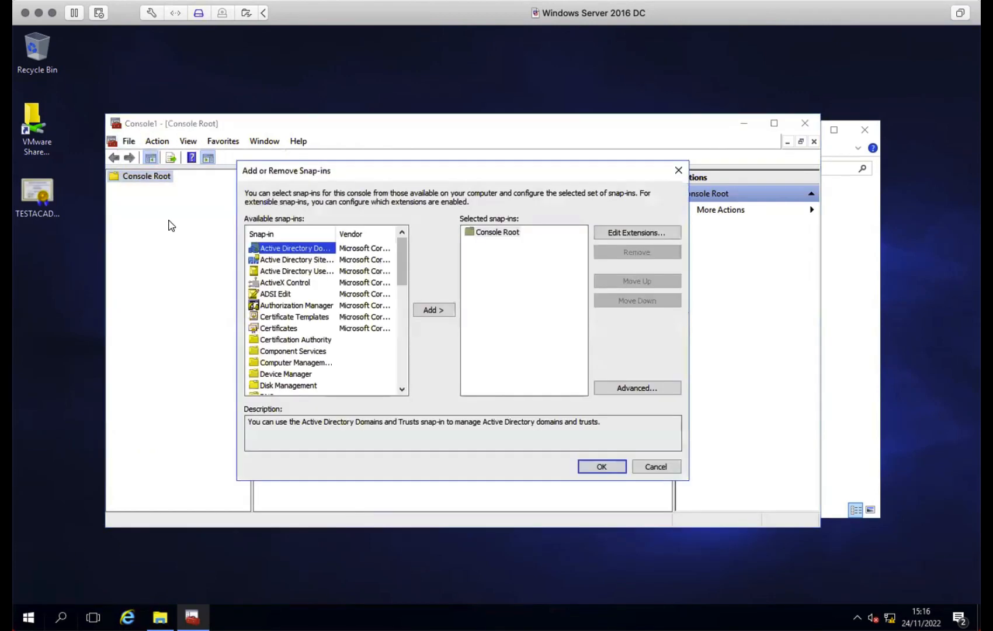
pyautogui.click(286, 340)
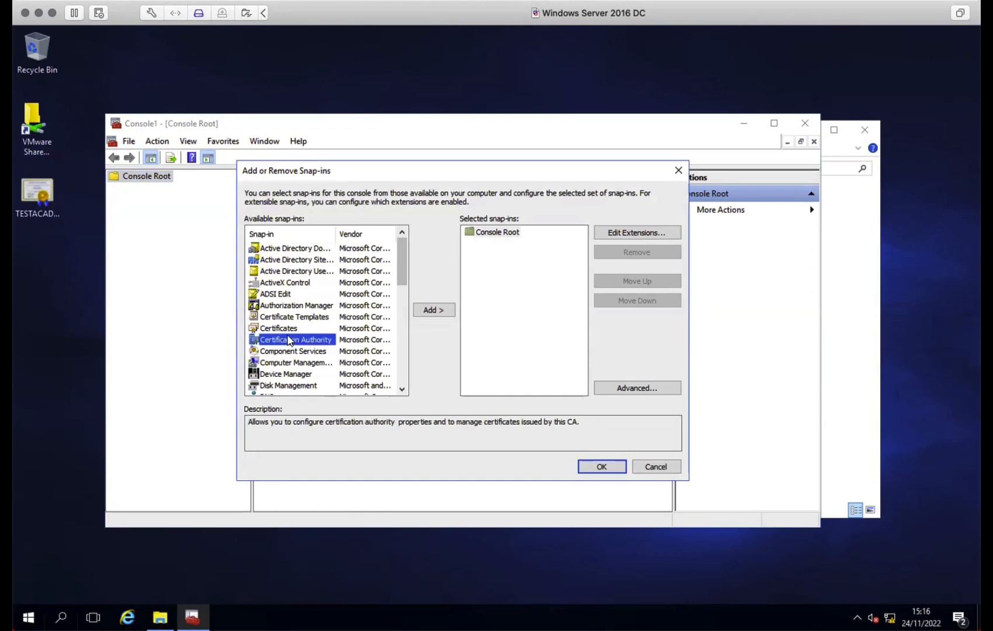
pyautogui.click(422, 310)
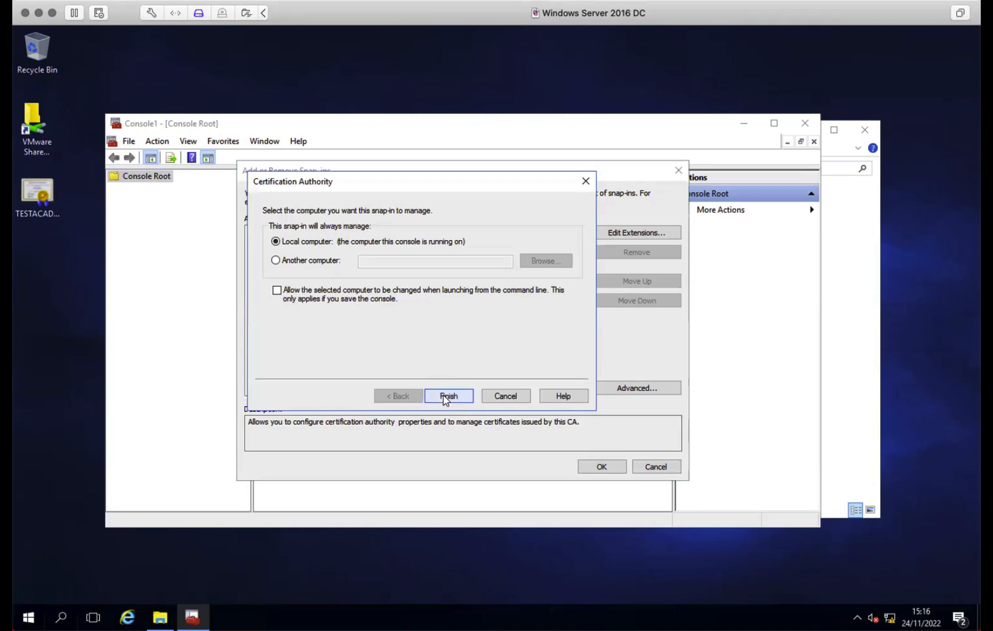
pyautogui.click(446, 397)
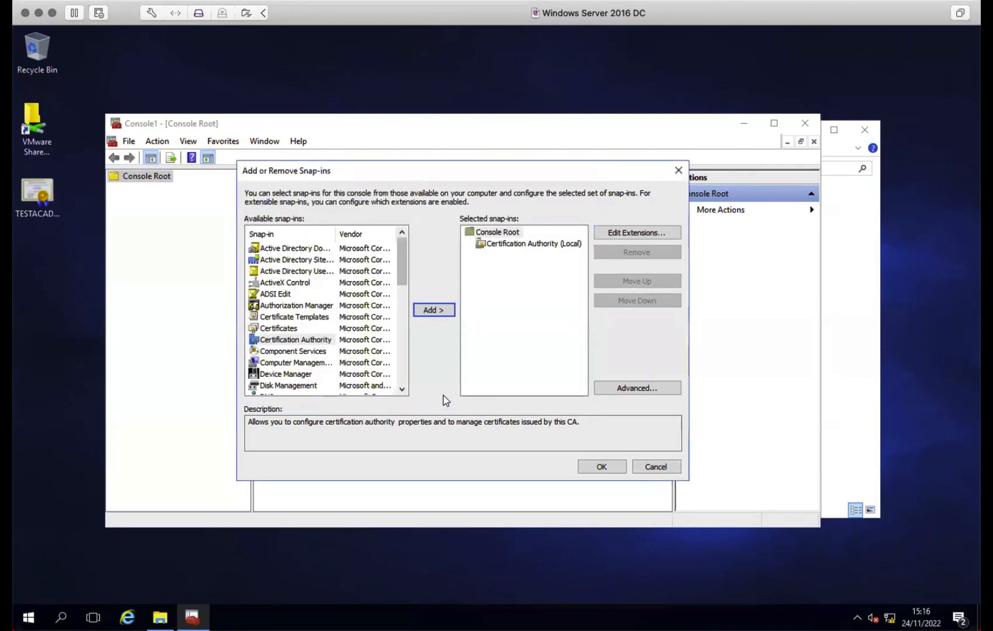
pyautogui.click(602, 467)
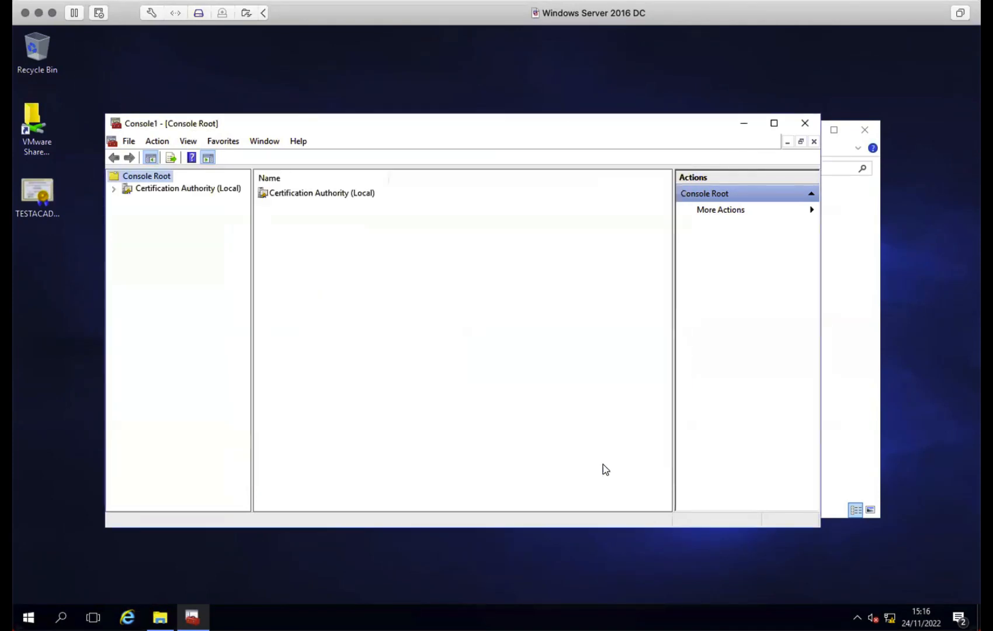
# - Expand TESTACADEMY-TESTDC16-CA and submit VMWare-Share\eduroam-server.req to it as a new request
pyautogui.click(114, 188)
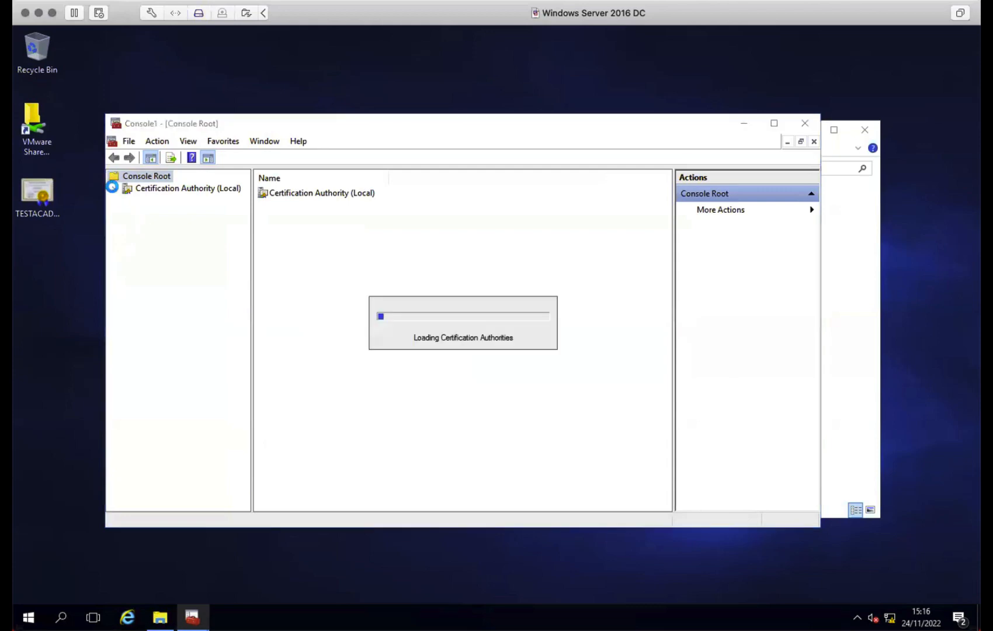
pyautogui.click(126, 200)
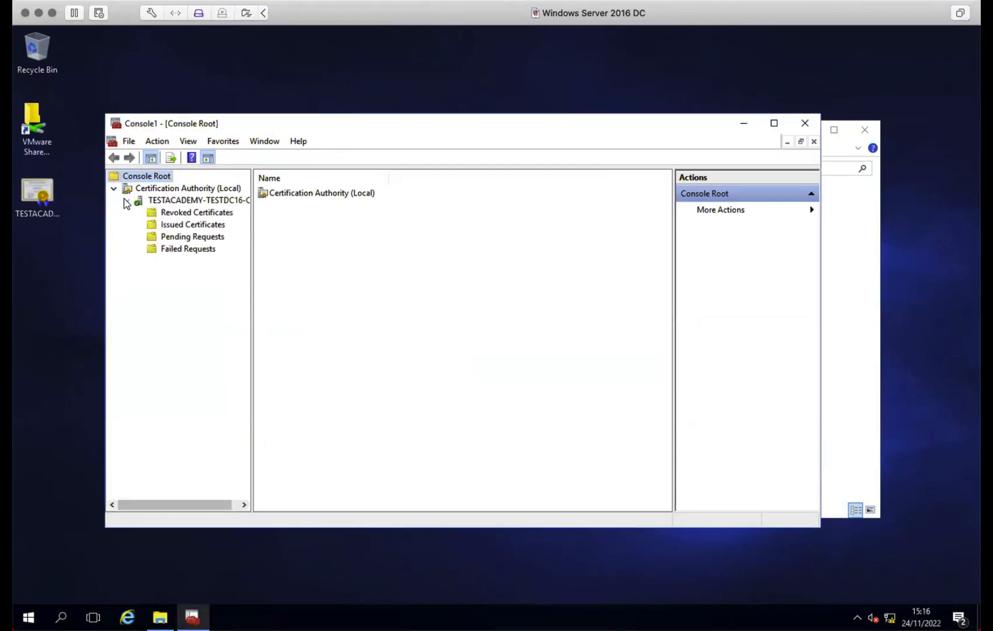
pyautogui.click(168, 200)
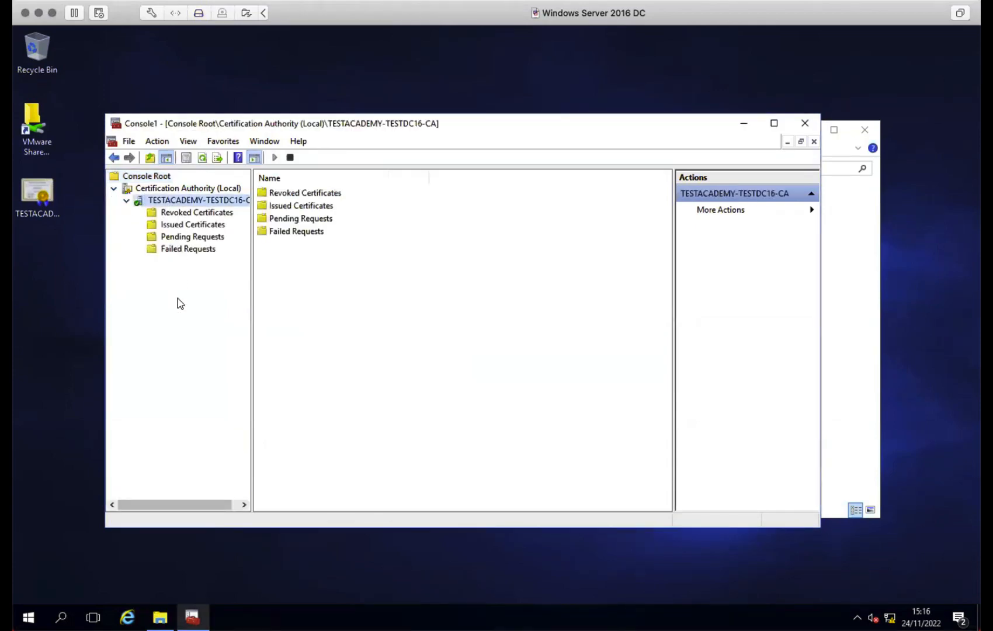
pyautogui.rightClick(199, 199)
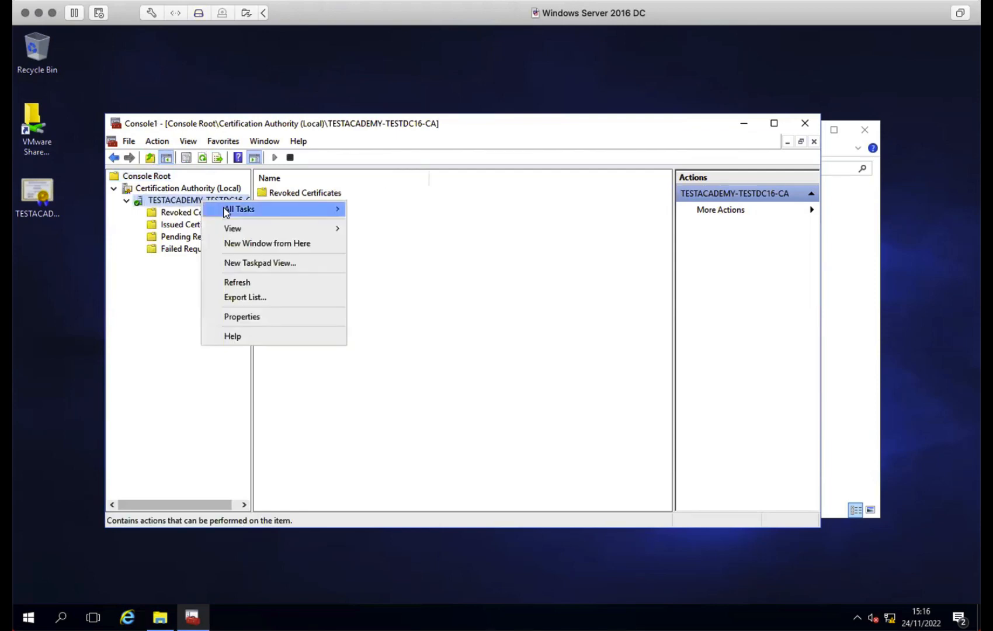
pyautogui.moveTo(226, 212)
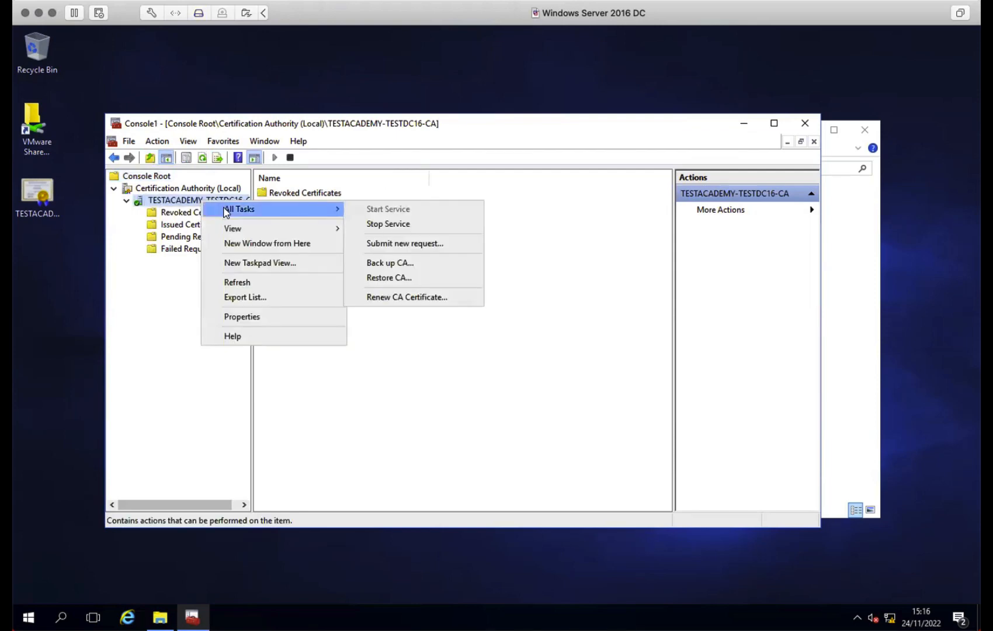
pyautogui.click(449, 245)
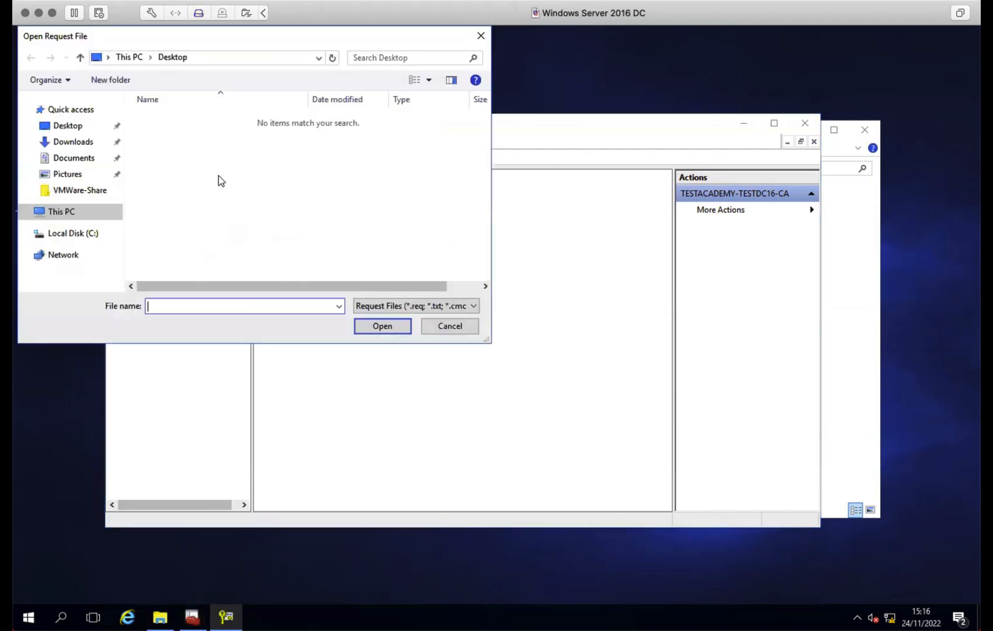
pyautogui.click(81, 189)
pyautogui.click(185, 119)
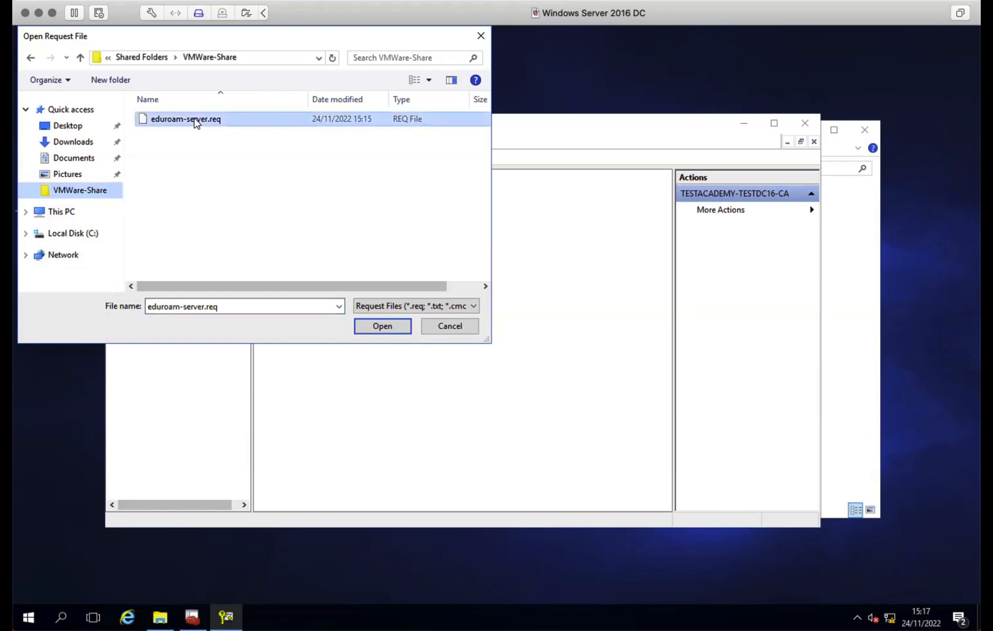
pyautogui.click(381, 326)
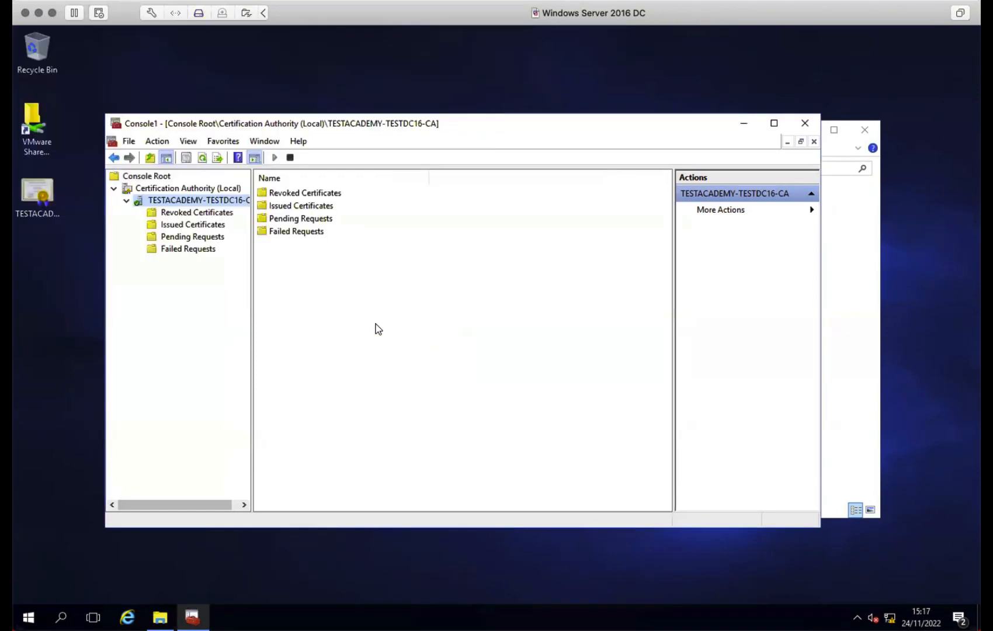
# - Issue pending request 4, then select it under Issued Certificates
pyautogui.click(178, 237)
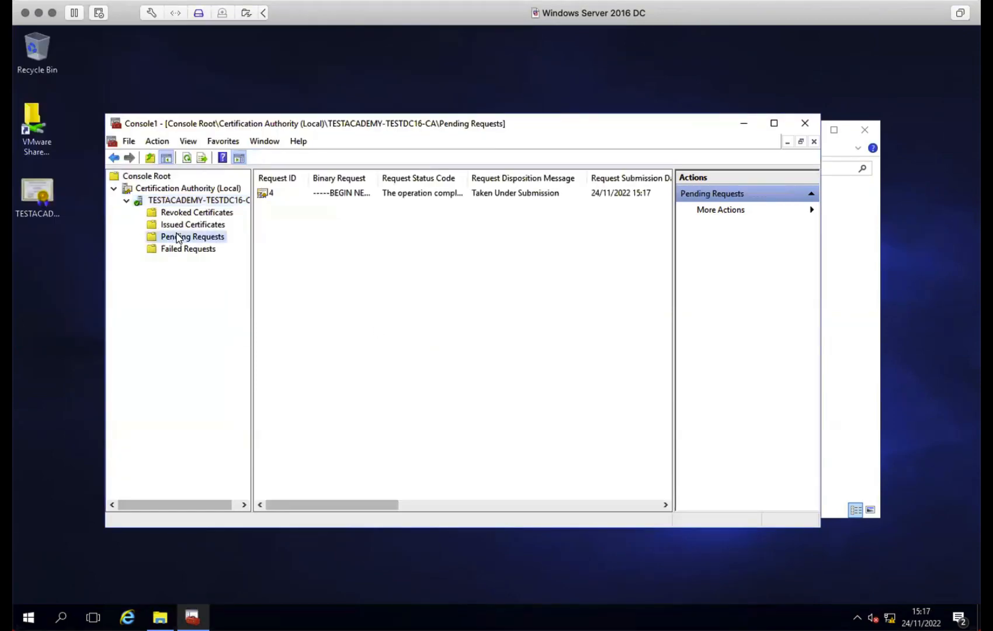
pyautogui.click(266, 195)
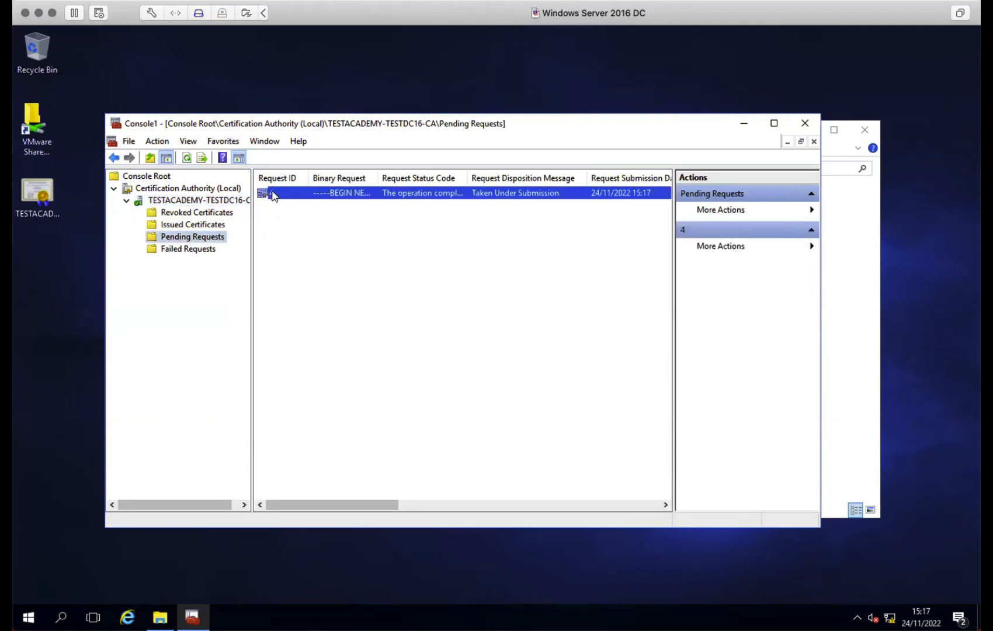
pyautogui.rightClick(273, 195)
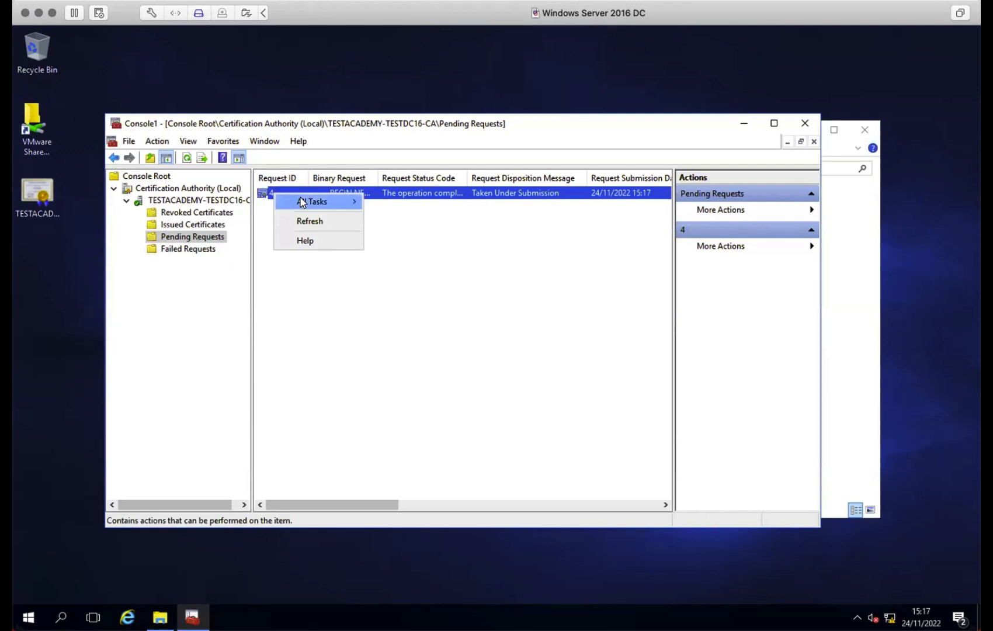
pyautogui.moveTo(302, 202)
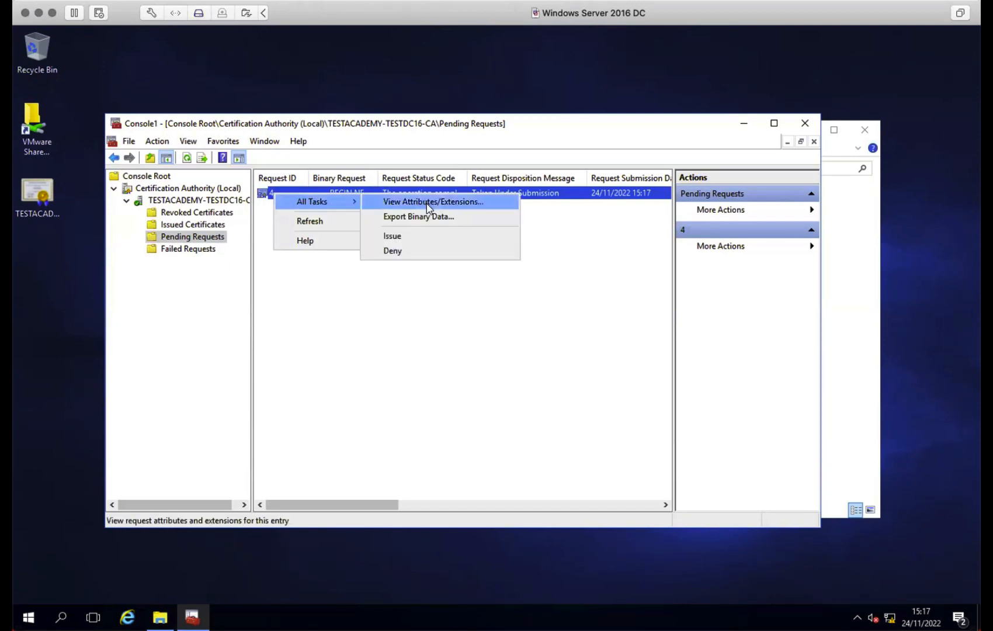
pyautogui.click(423, 236)
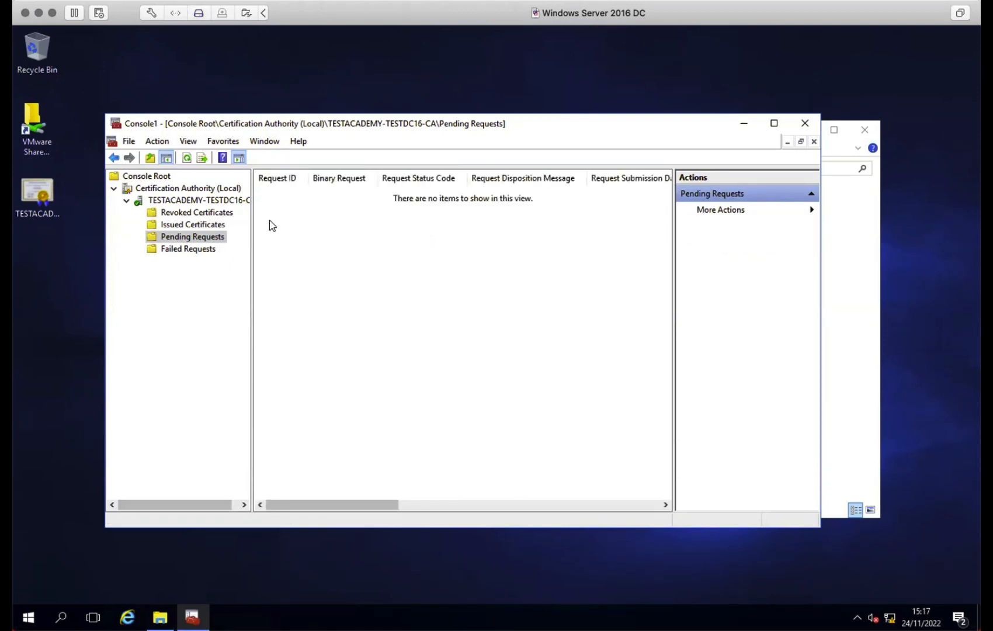
pyautogui.click(197, 227)
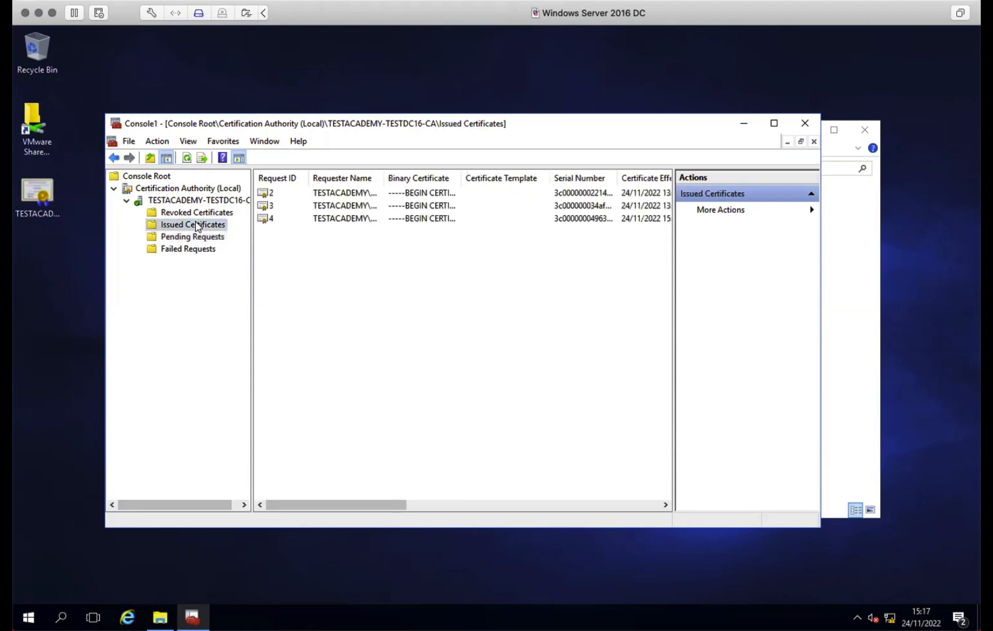
pyautogui.click(263, 219)
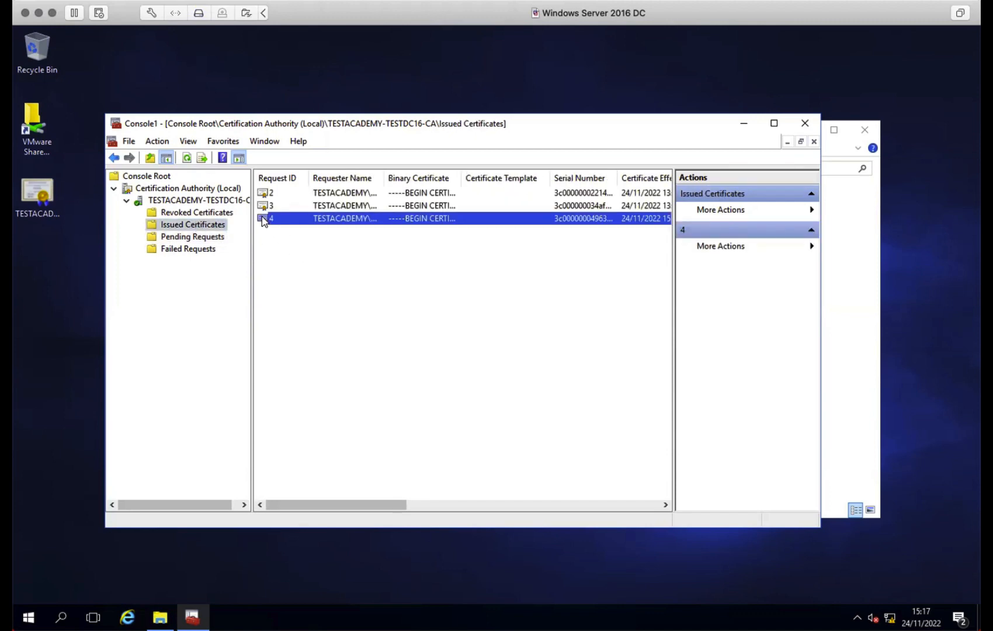
# - Inspect certificate 4's path, signature hash, subject, public key, key usage and SAN, then start exporting it
pyautogui.doubleClick(262, 218)
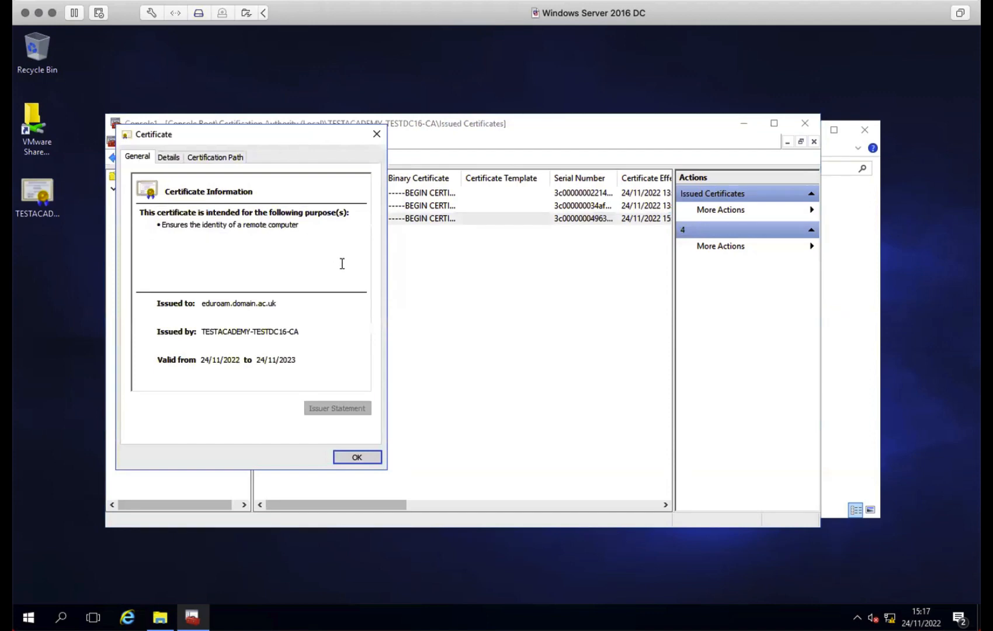
pyautogui.click(215, 157)
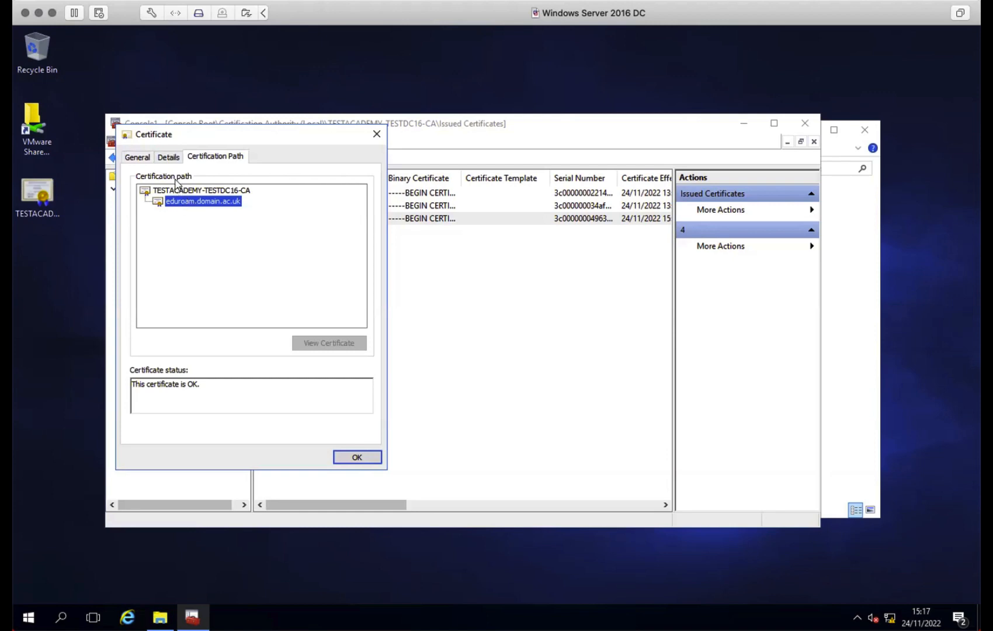
pyautogui.click(168, 156)
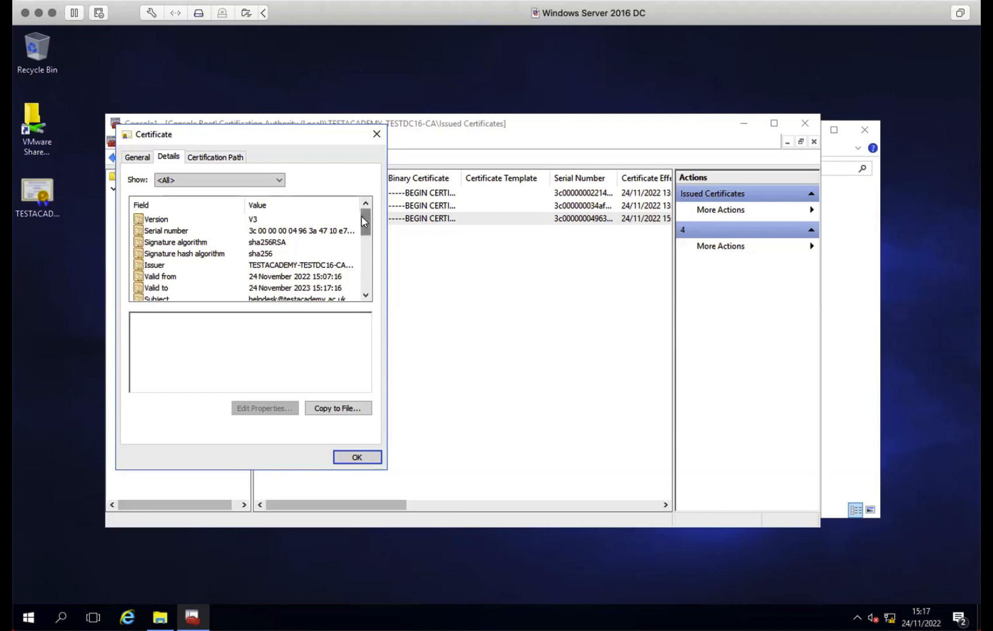
pyautogui.moveTo(361, 217); pyautogui.dragTo(361, 222)
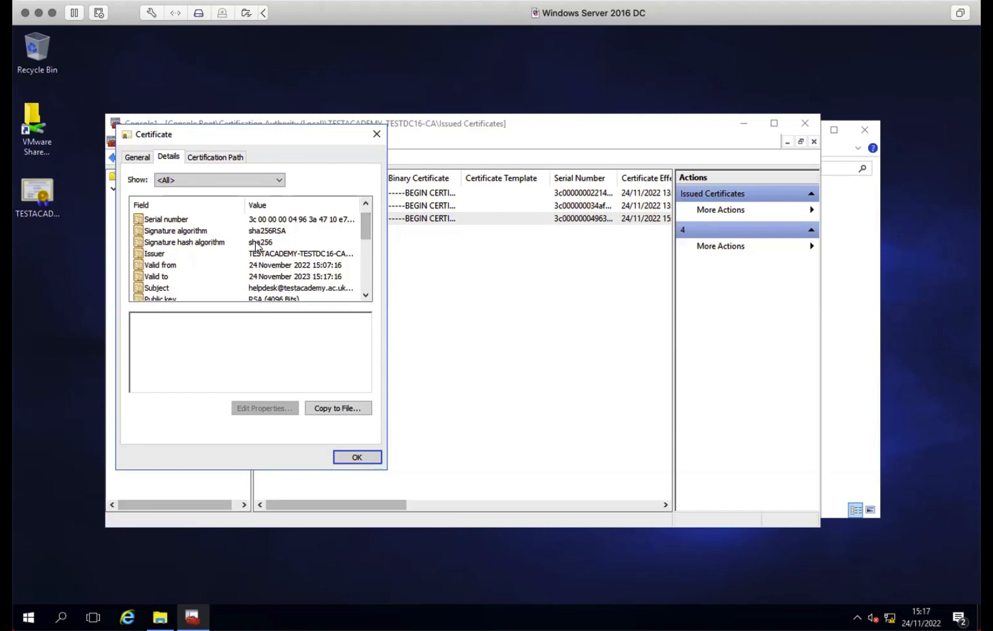
pyautogui.click(255, 244)
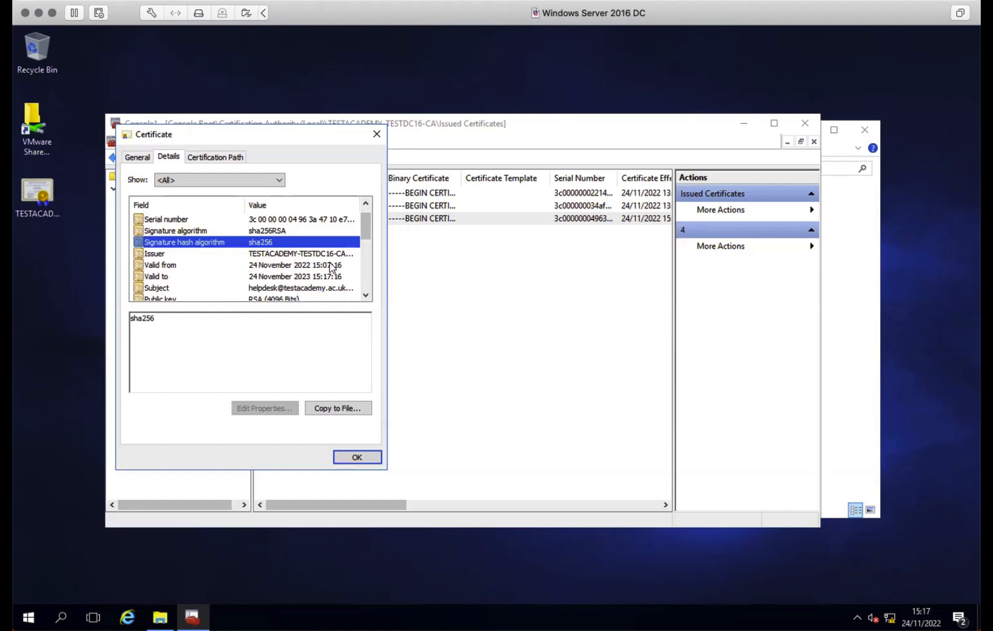
pyautogui.click(292, 288)
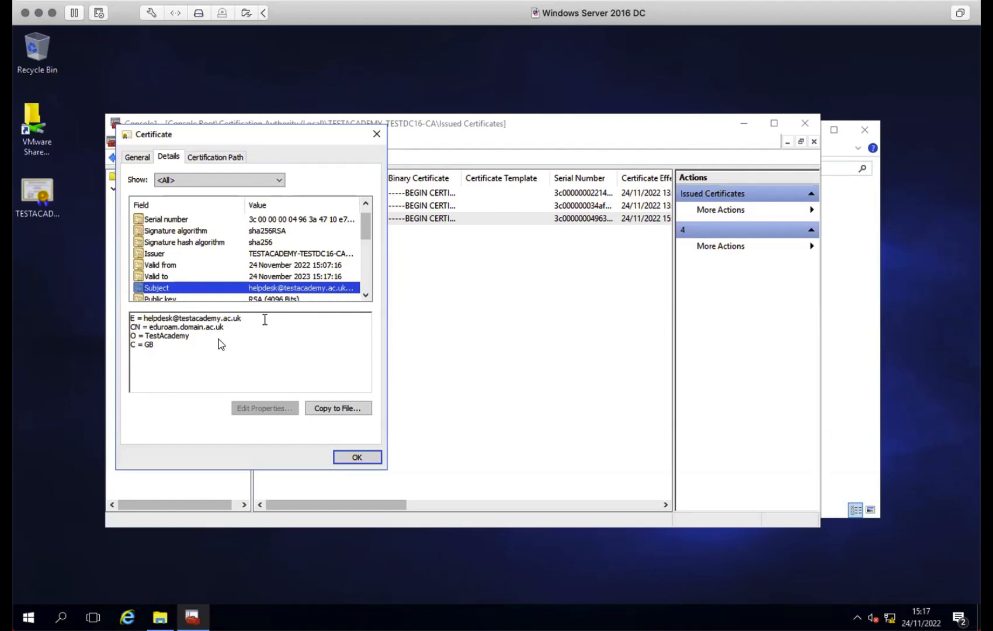
pyautogui.moveTo(364, 234); pyautogui.dragTo(364, 250)
pyautogui.click(276, 255)
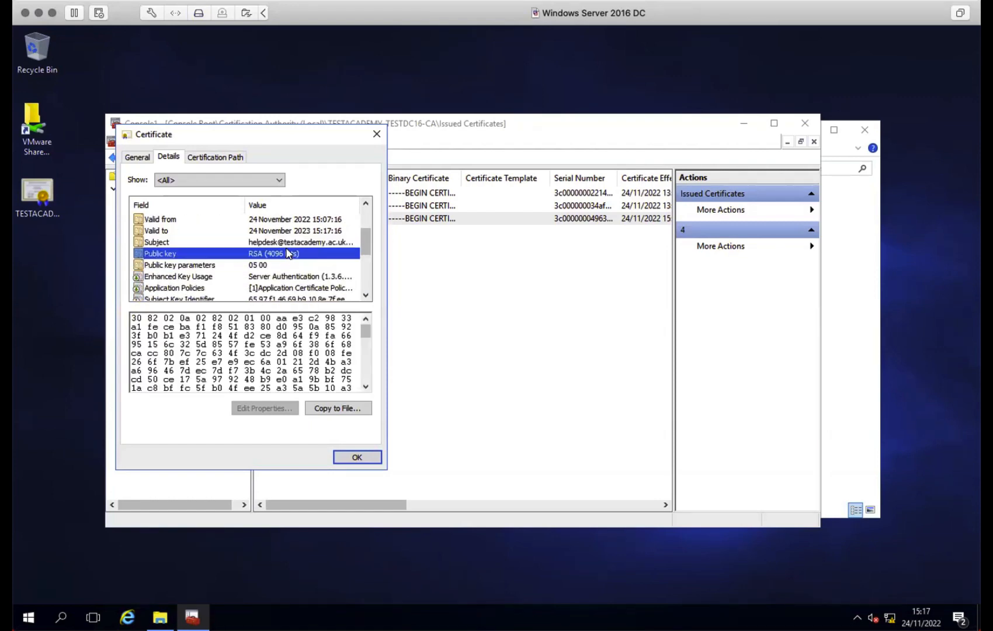
pyautogui.click(296, 278)
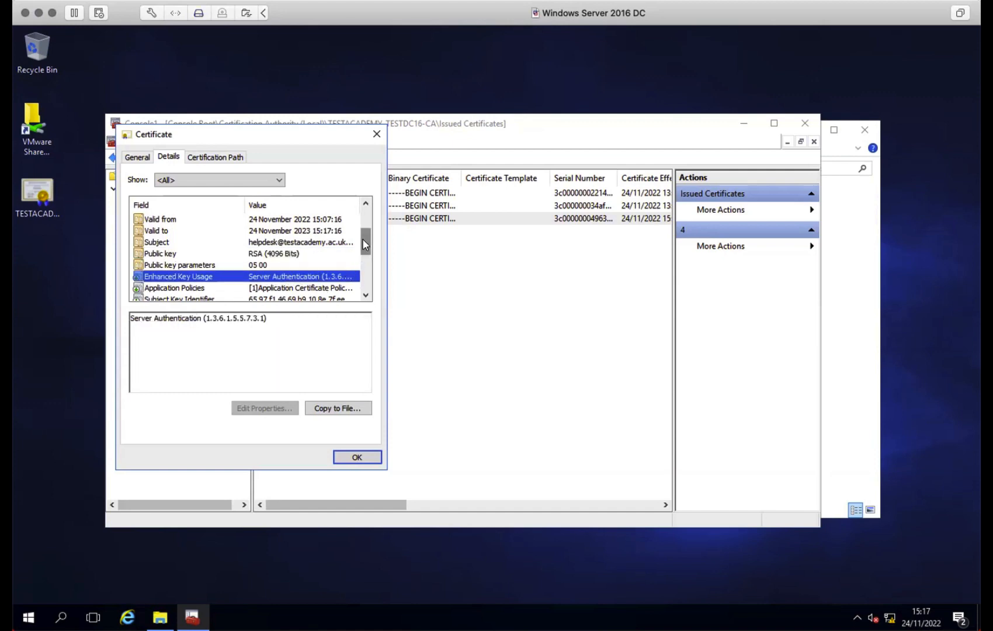
pyautogui.moveTo(365, 246); pyautogui.dragTo(363, 257)
pyautogui.click(182, 279)
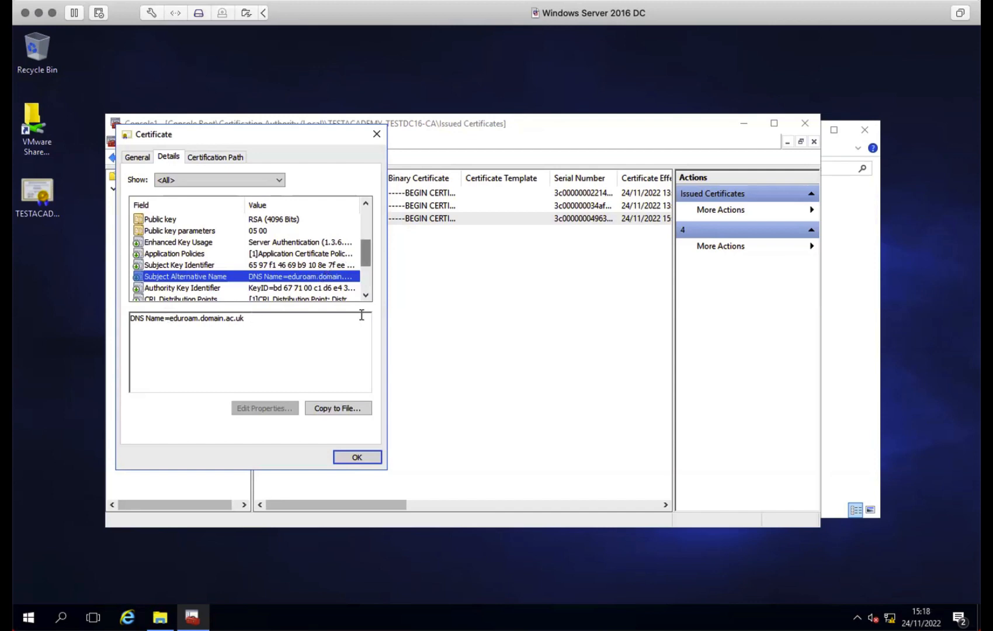
pyautogui.click(343, 409)
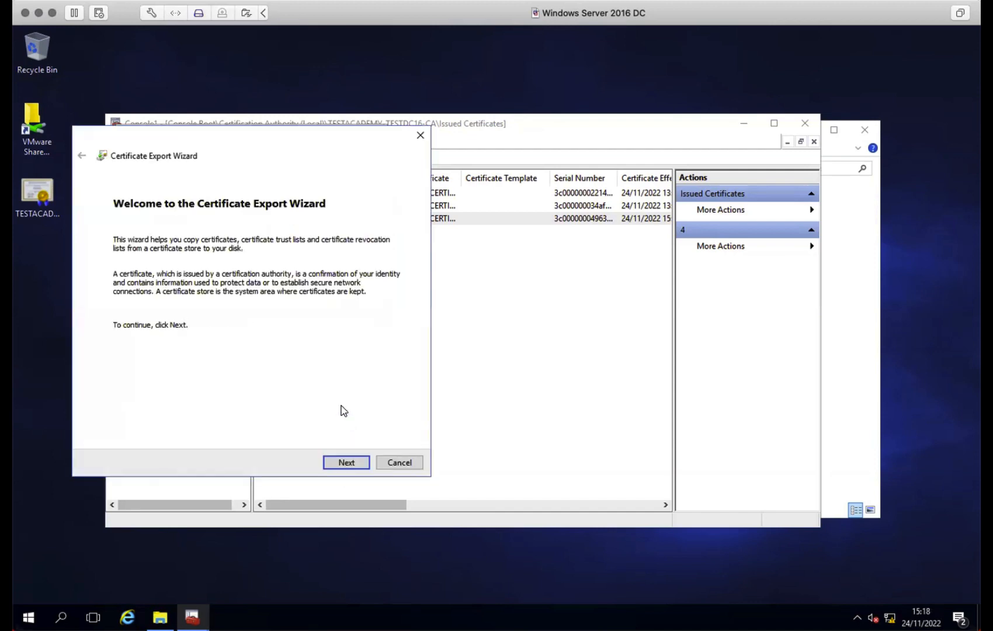
# - Choose the PKCS #7 (.P7B) export format including all certificates in the certification path
pyautogui.click(347, 463)
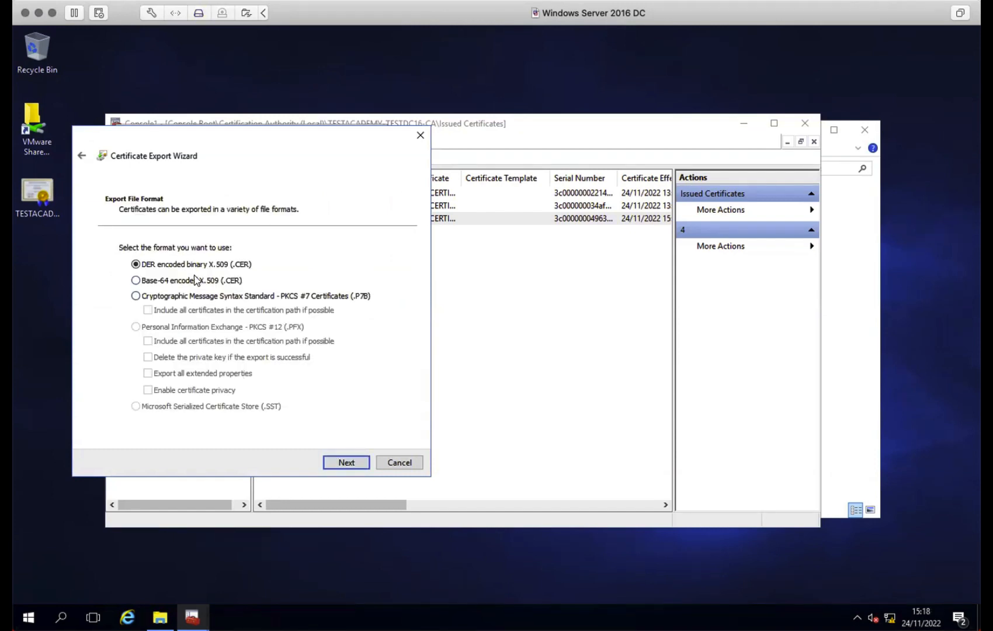
pyautogui.click(190, 297)
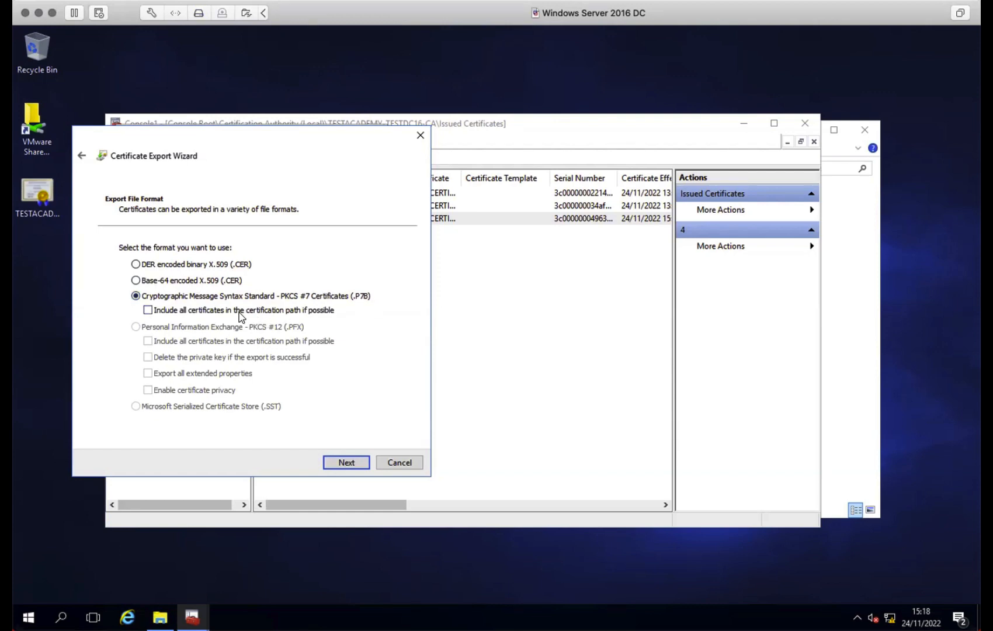
pyautogui.click(148, 311)
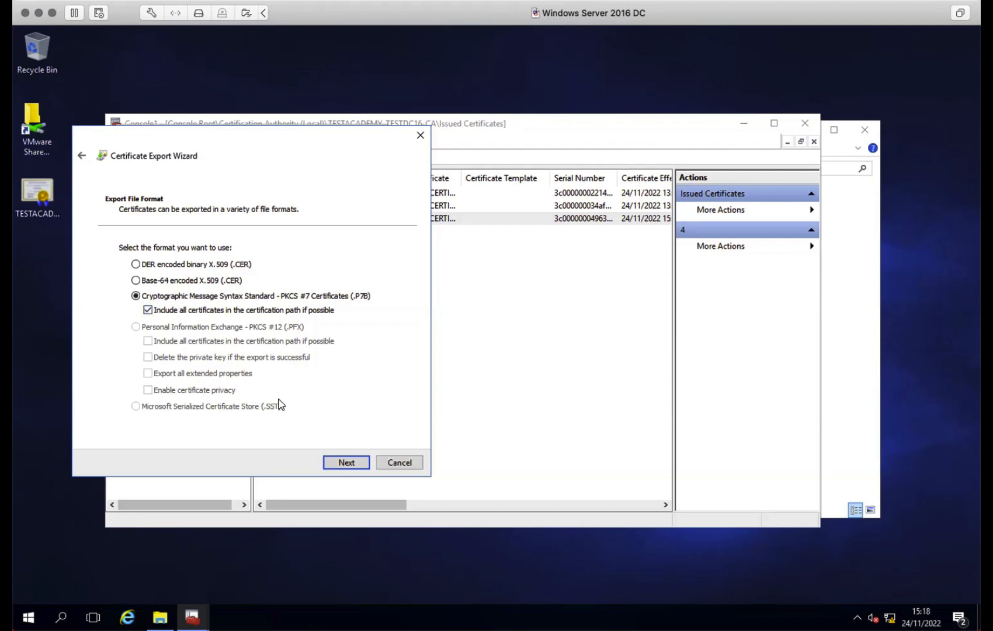
pyautogui.click(347, 462)
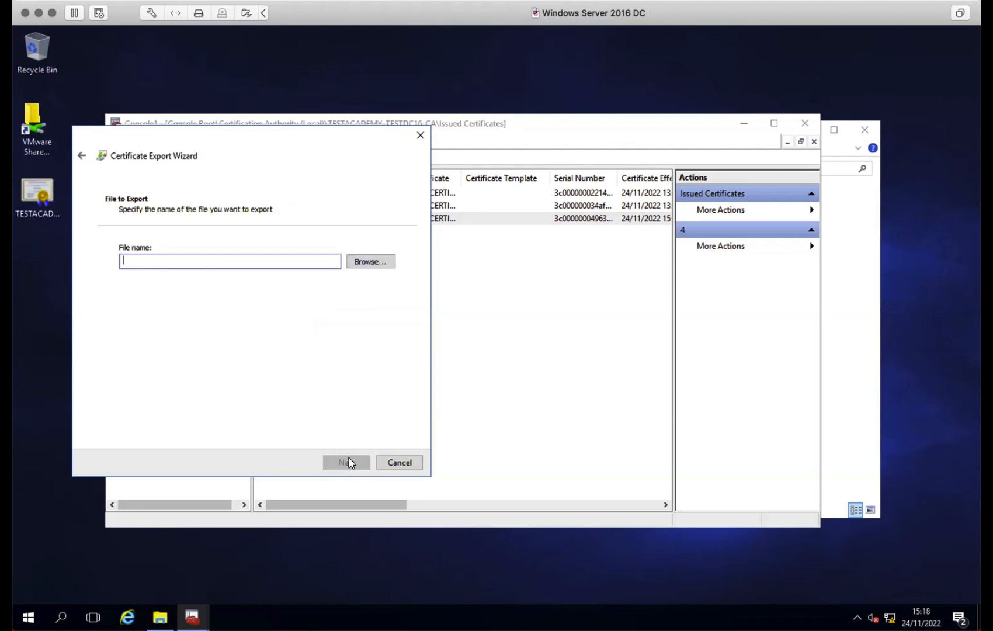
# - Save the export as eduroam-server.p7b in VMWare-Share and complete the wizard
pyautogui.click(372, 261)
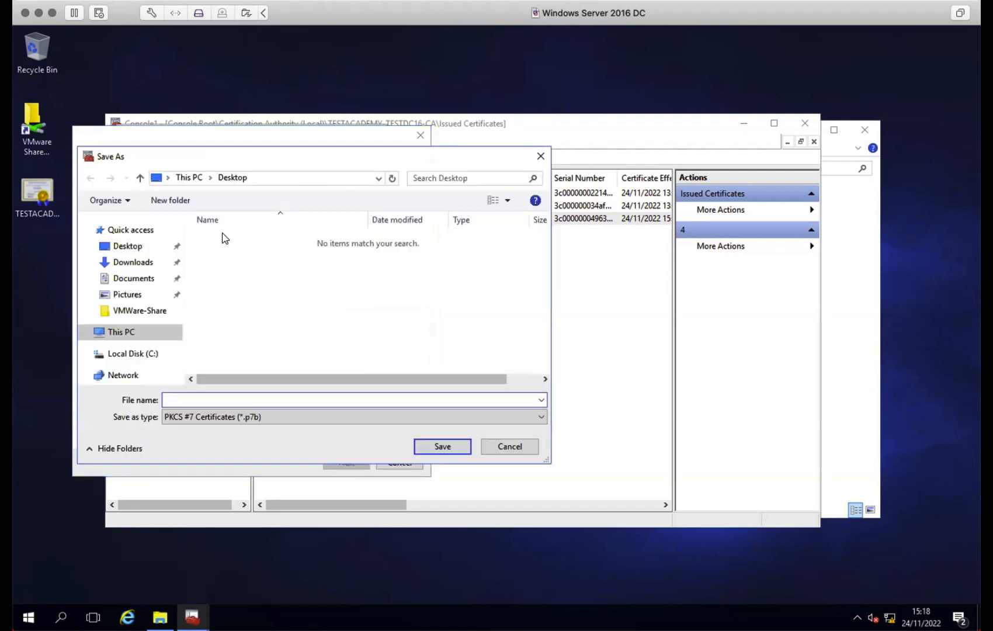
pyautogui.click(146, 311)
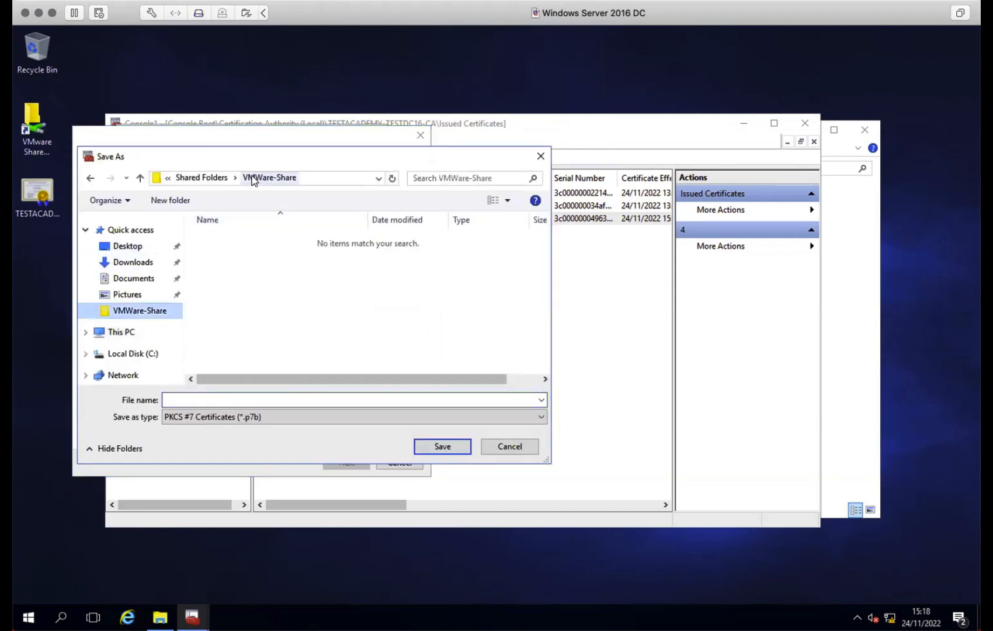
pyautogui.click(239, 400)
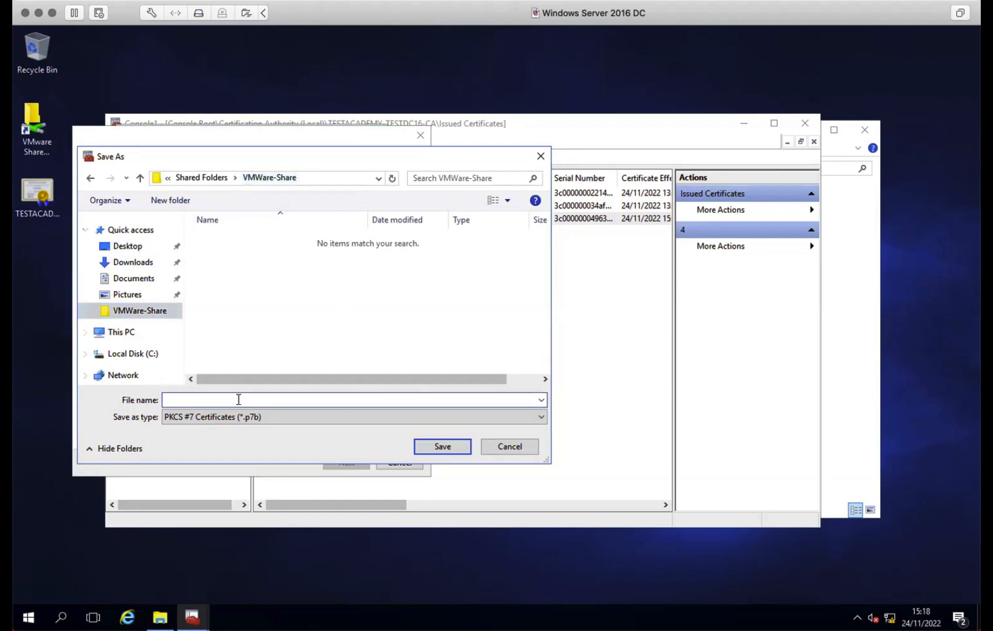
pyautogui.write('eduroam-s')
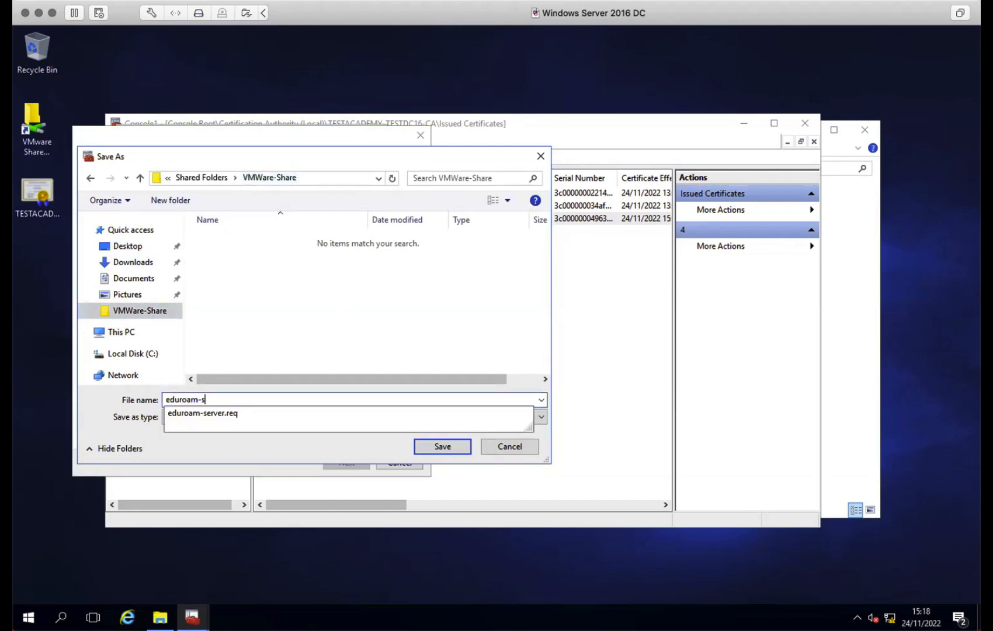
pyautogui.write('erver.p7b')
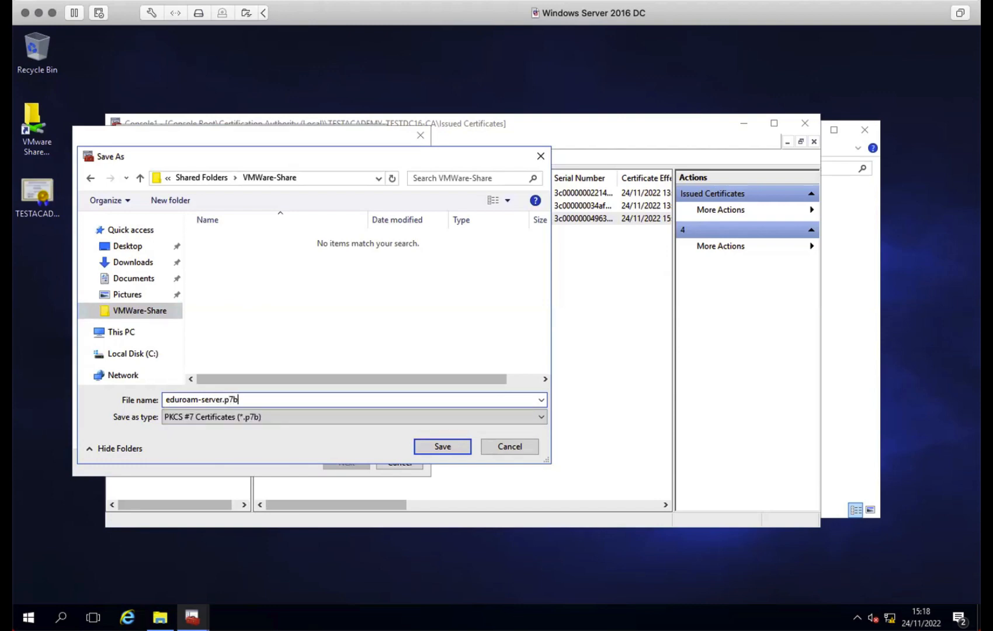
pyautogui.click(449, 446)
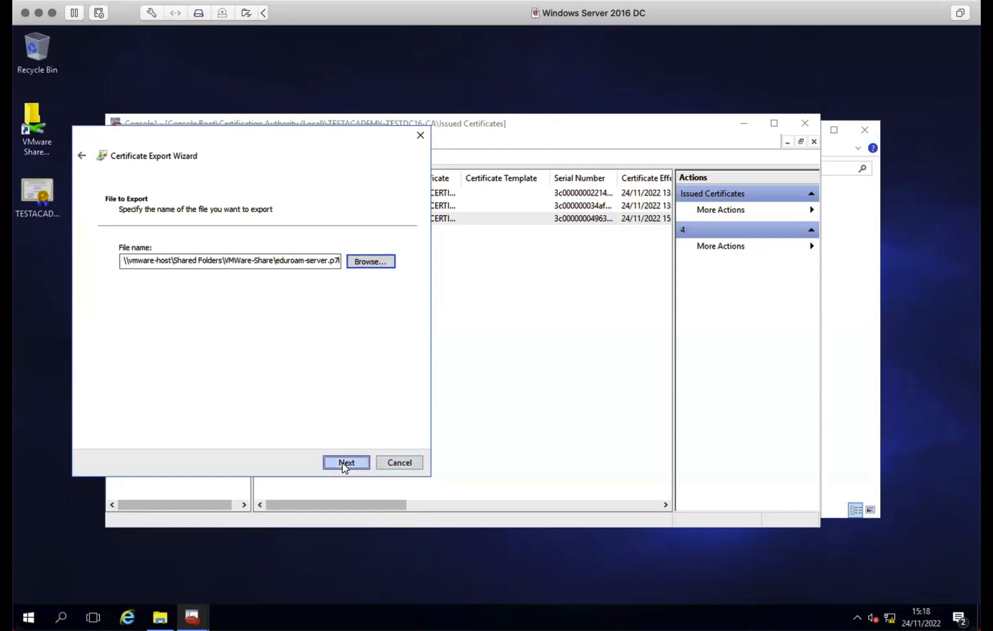
pyautogui.click(345, 463)
pyautogui.click(350, 462)
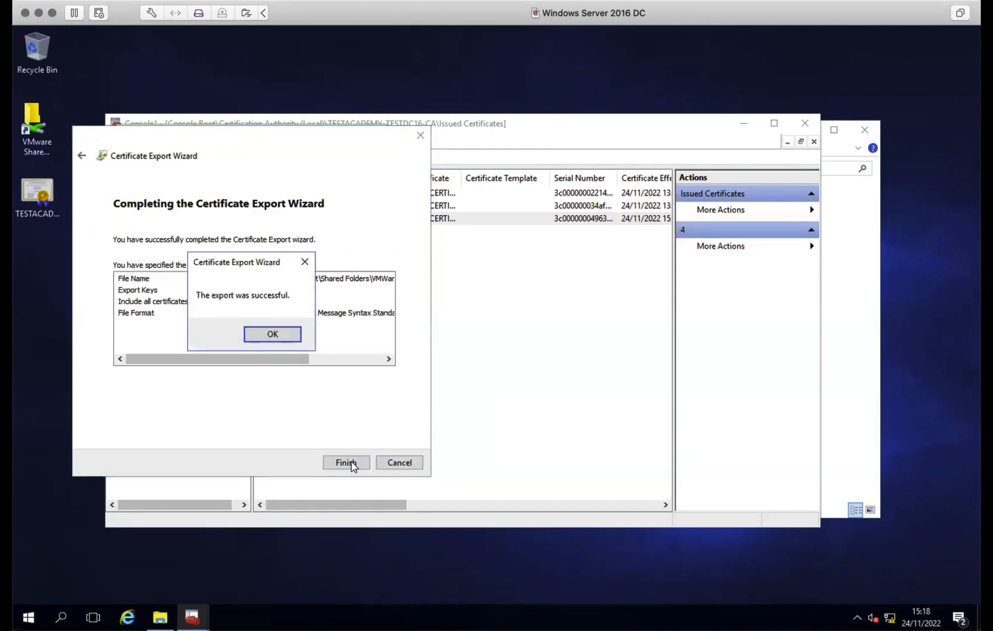
pyautogui.click(271, 333)
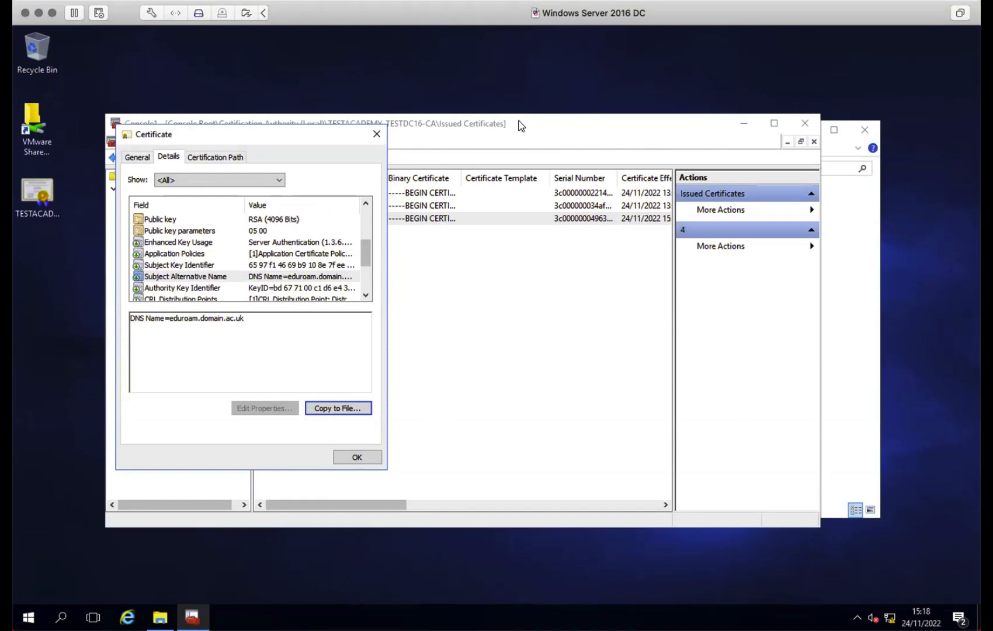
# - Close the certificate dialog and the CA console without saving Console1
pyautogui.click(376, 136)
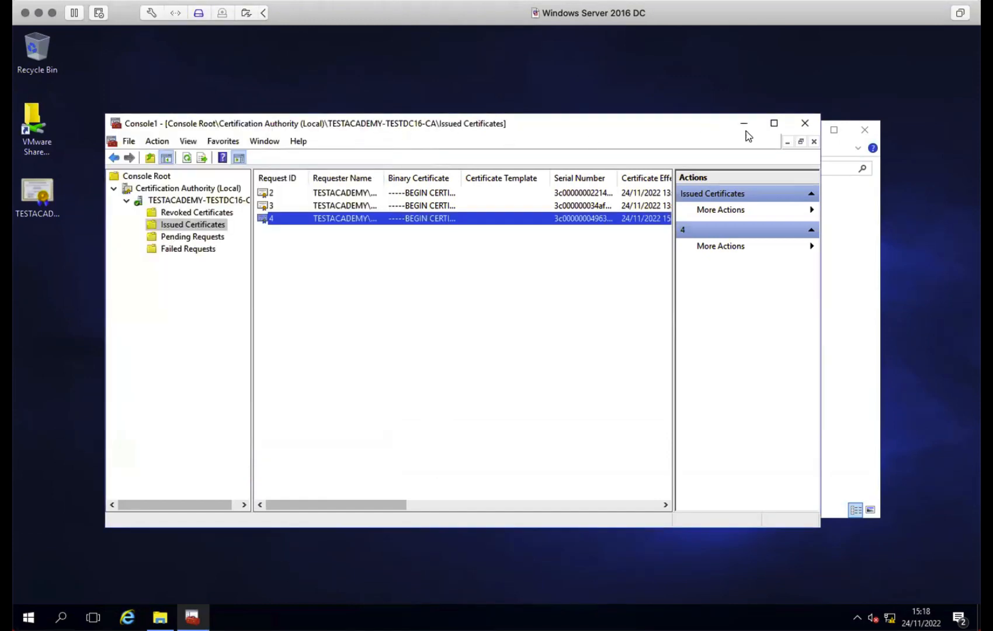
pyautogui.click(805, 123)
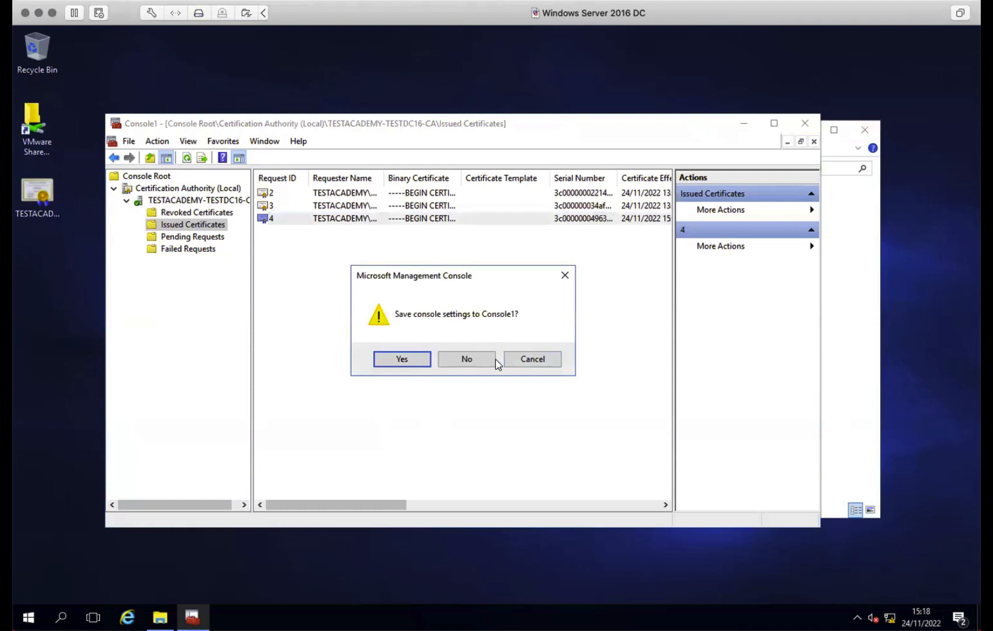
pyautogui.click(402, 359)
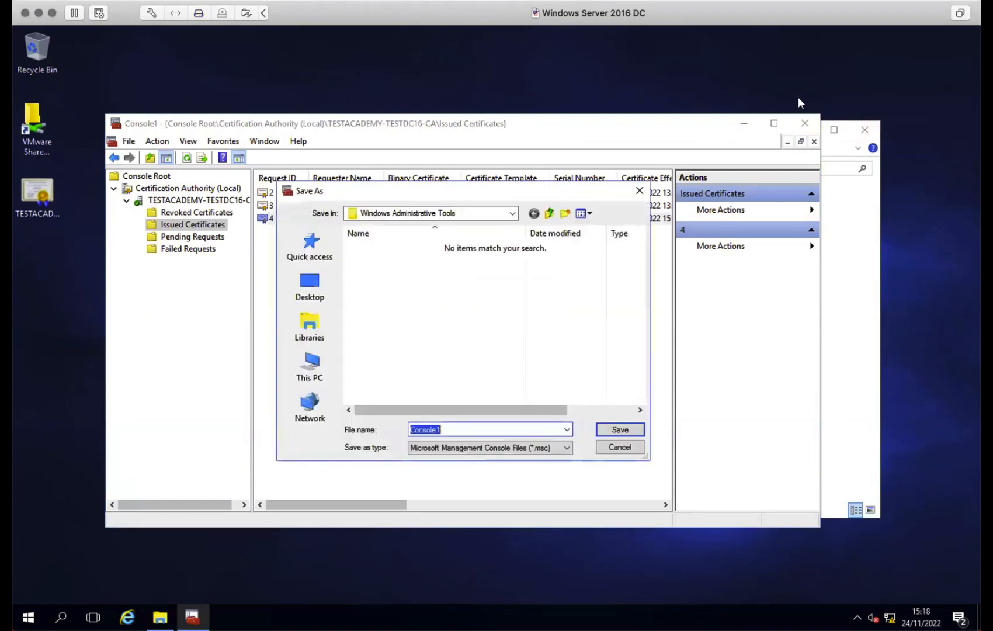
pyautogui.click(619, 447)
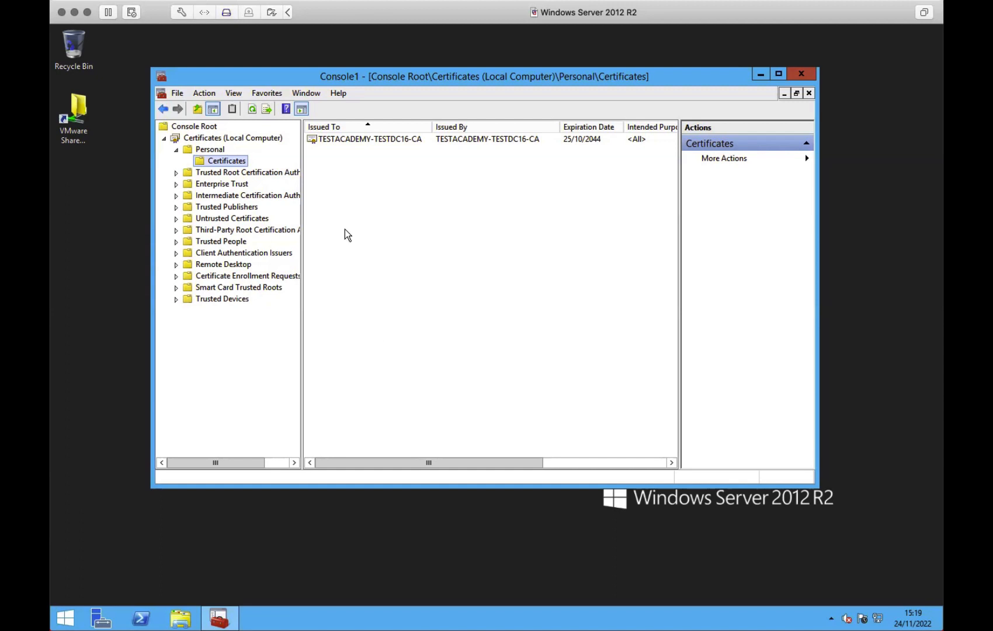
# - Locate the exported eduroam-server certificate in VMWare-Share, then bring the certificates console forward
pyautogui.doubleClick(74, 117)
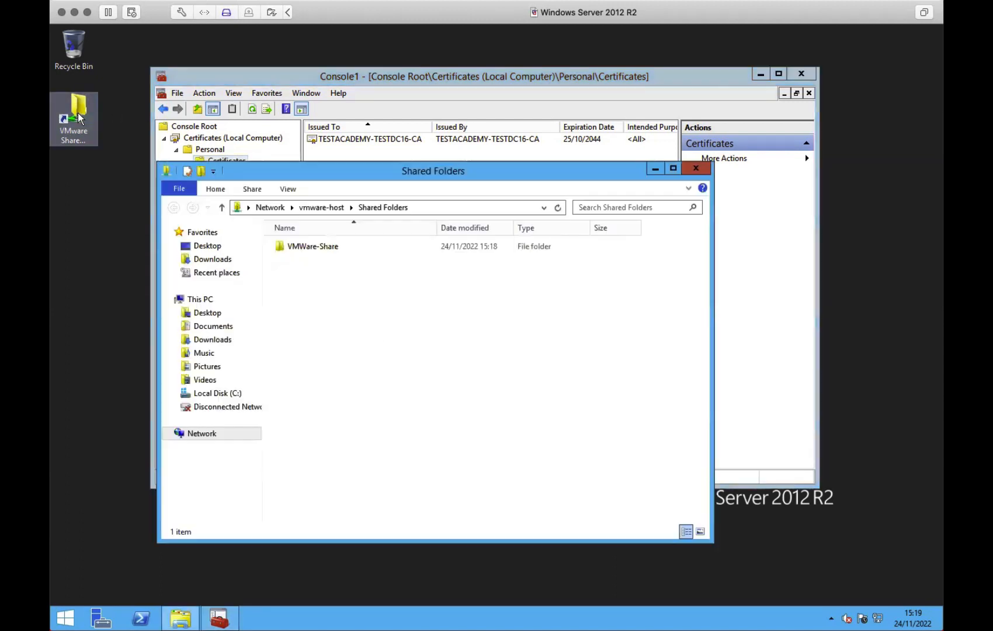
pyautogui.doubleClick(295, 247)
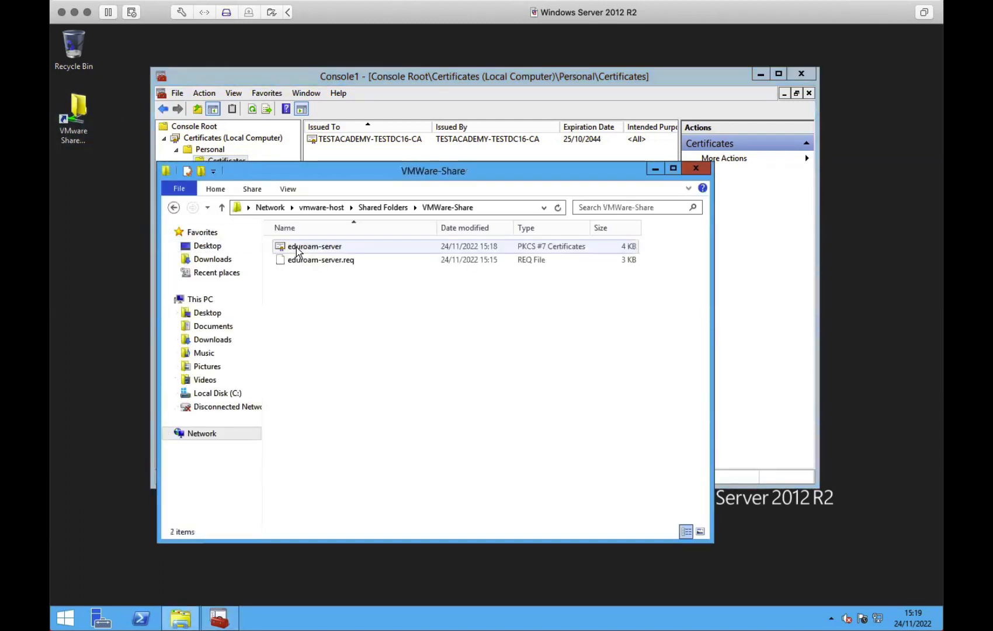
pyautogui.click(308, 248)
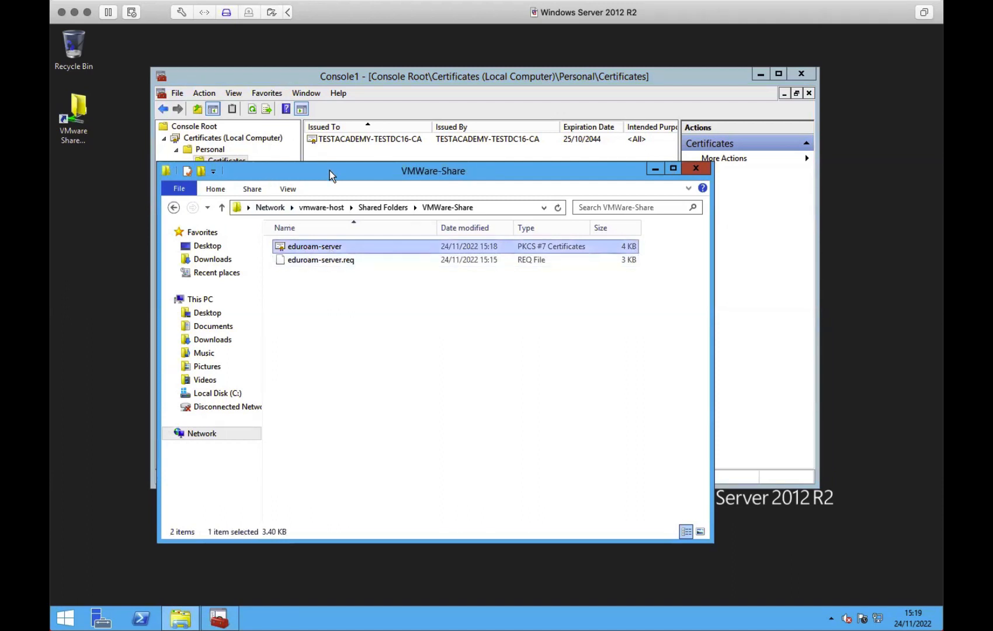
pyautogui.moveTo(329, 170); pyautogui.dragTo(497, 173)
pyautogui.click(239, 73)
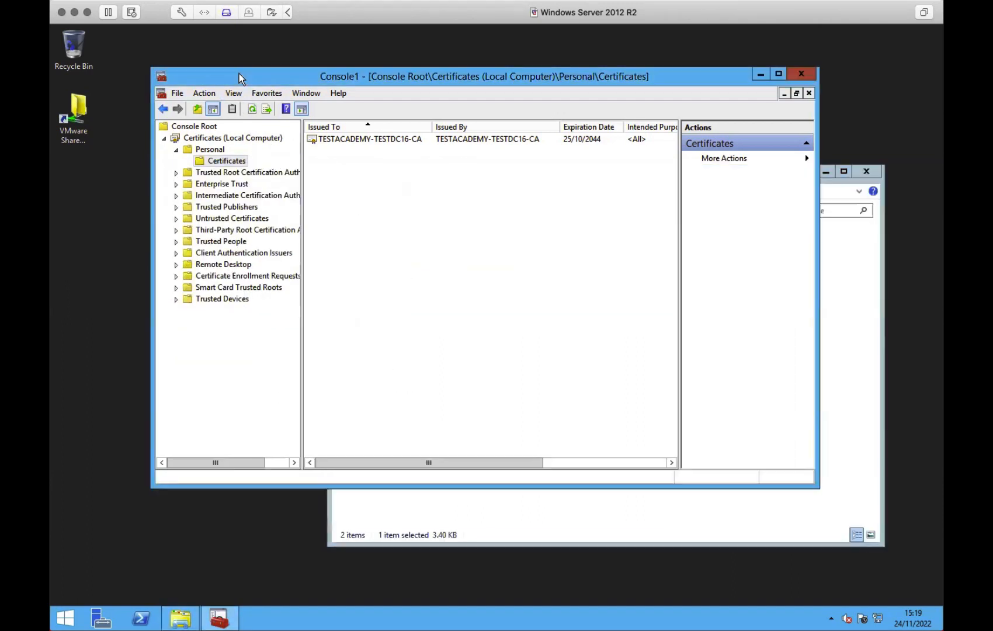
# - Start the Certificate Import Wizard on the Personal store and browse for a file
pyautogui.rightClick(218, 160)
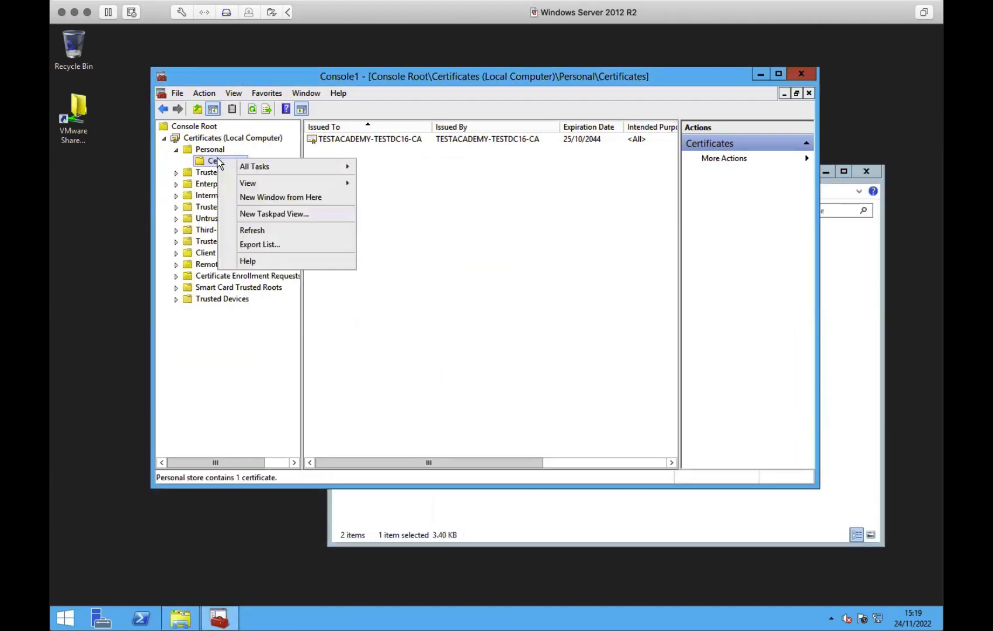
pyautogui.moveTo(246, 166)
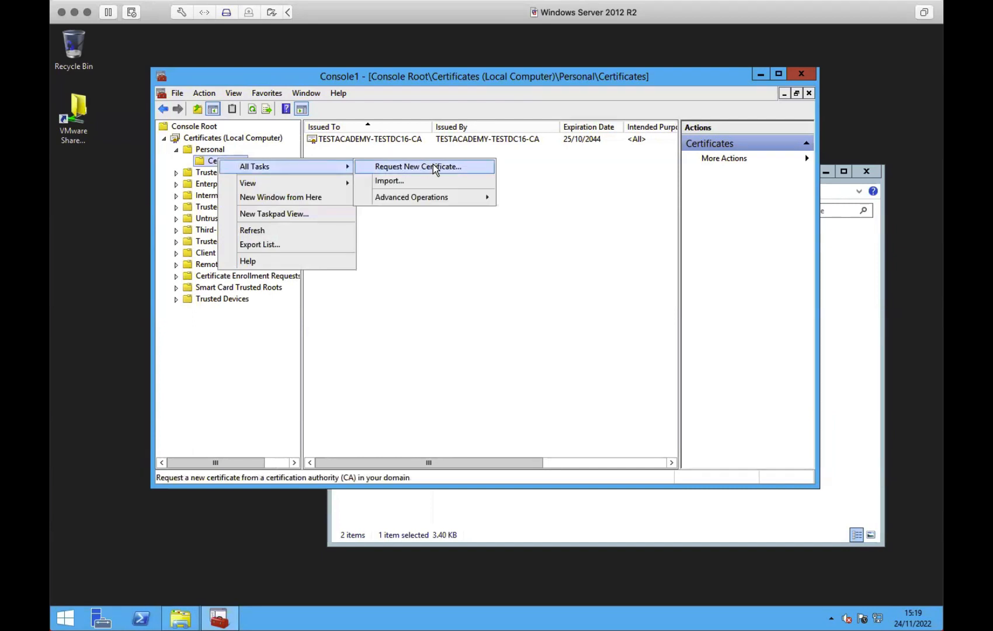
pyautogui.click(433, 180)
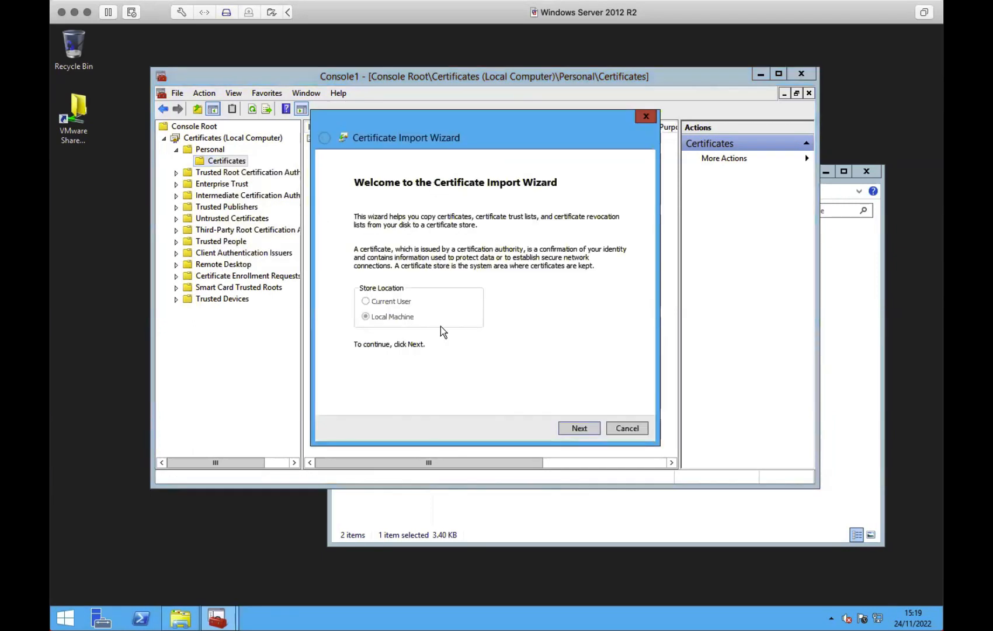
pyautogui.click(582, 426)
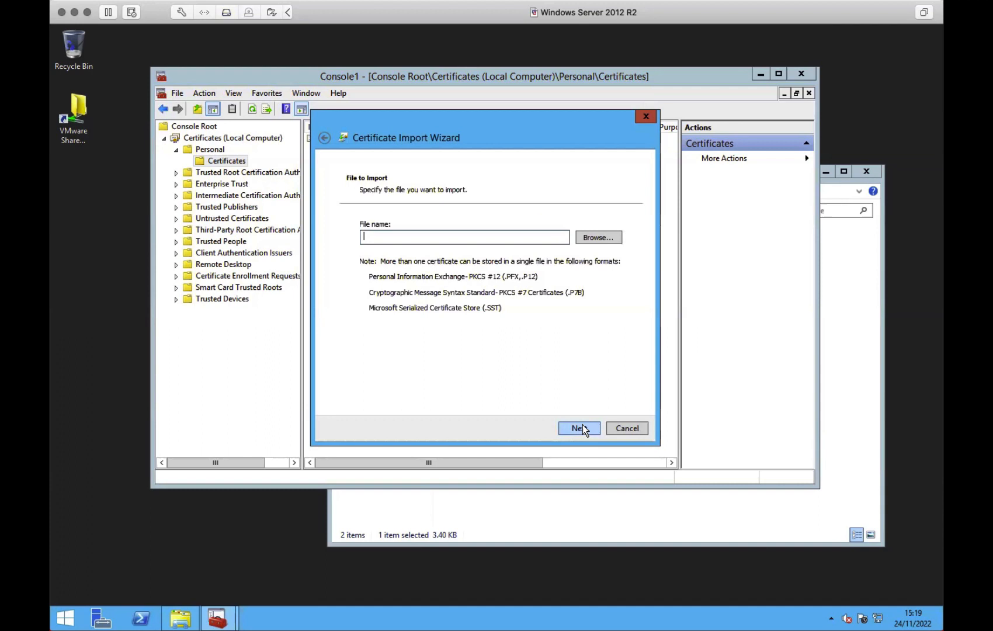
pyautogui.click(595, 237)
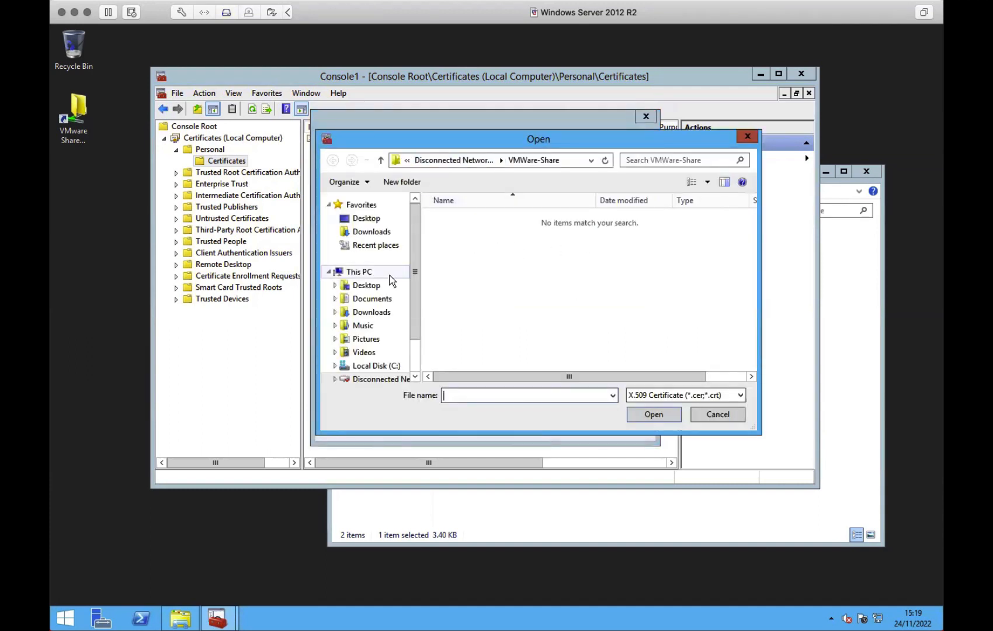
# - Navigate the file browser to the network drive's VMWare-Share folder
pyautogui.moveTo(415, 325); pyautogui.dragTo(415, 357)
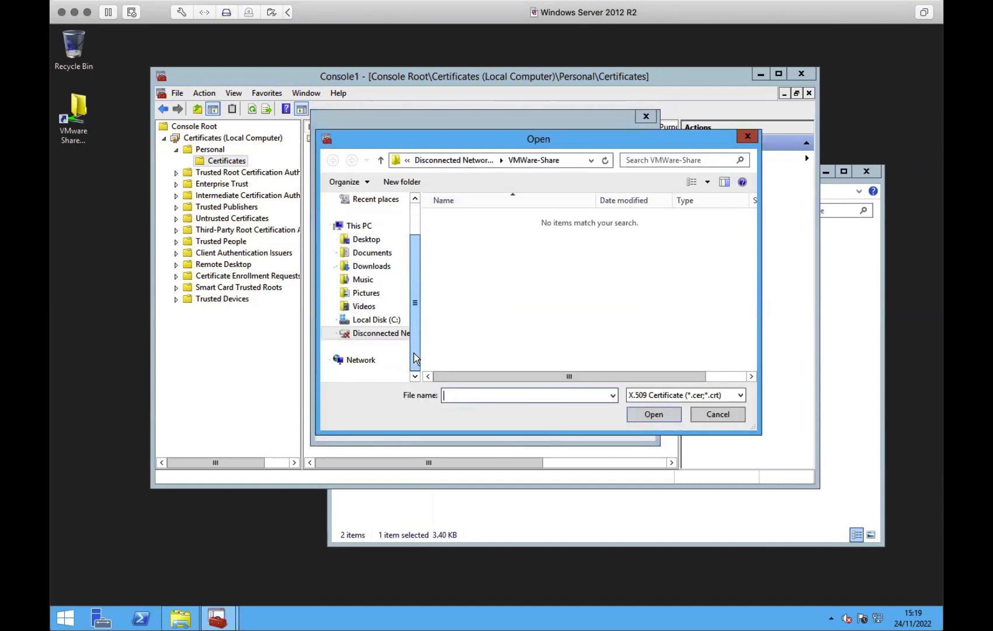
pyautogui.click(470, 161)
pyautogui.doubleClick(472, 218)
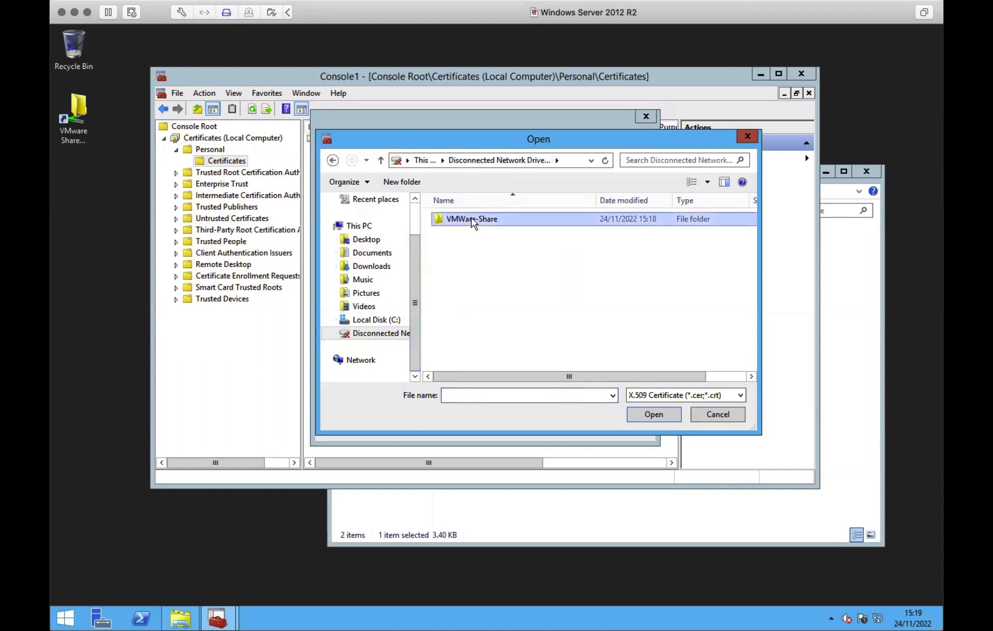
pyautogui.click(380, 334)
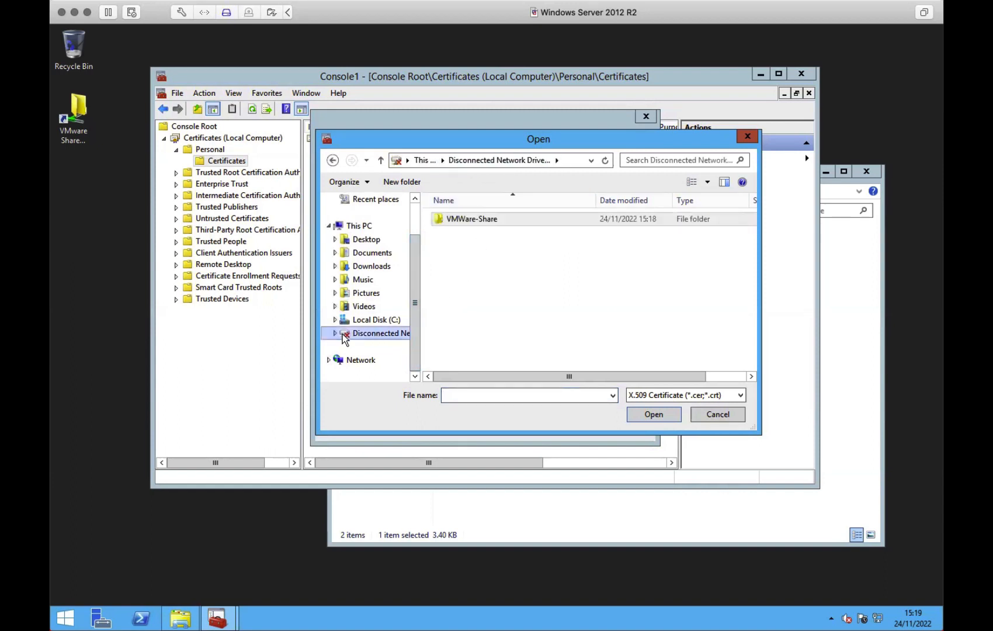
pyautogui.click(335, 334)
pyautogui.click(359, 348)
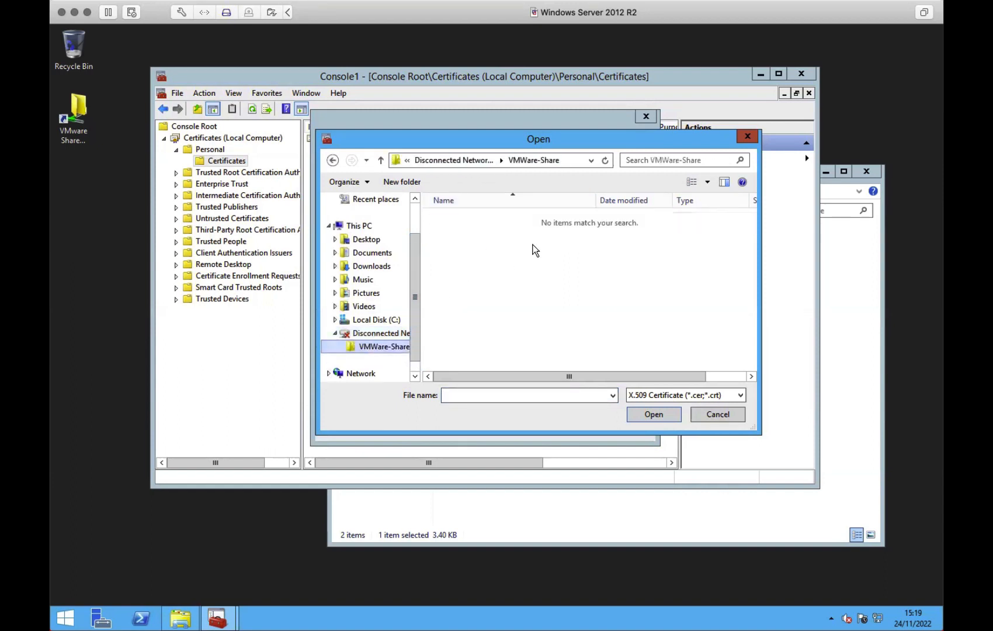
# - Pick eduroam-server as a PKCS #7 file and finish importing it into Personal
pyautogui.click(706, 399)
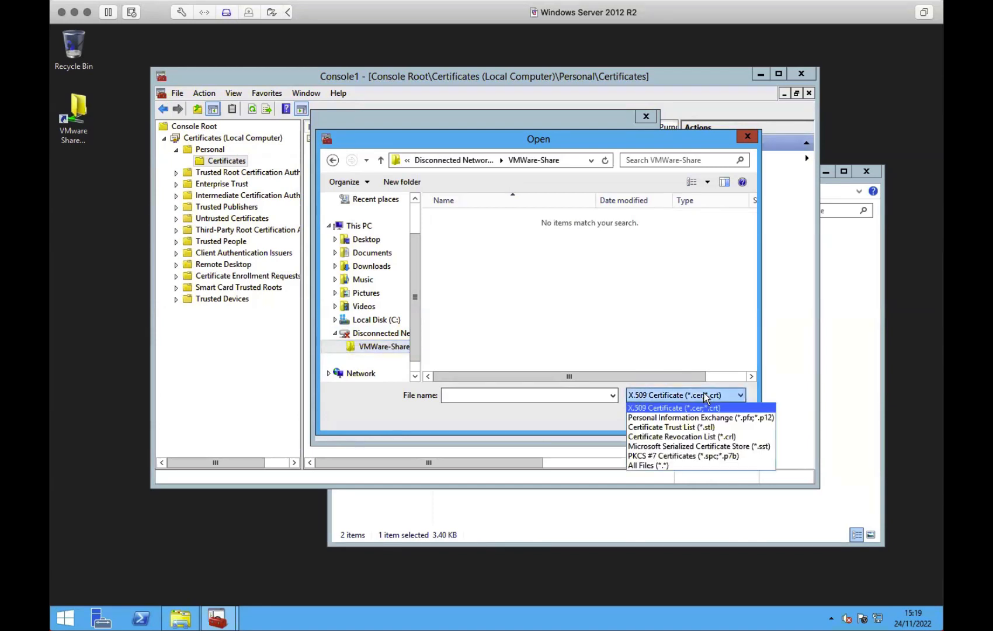
pyautogui.click(705, 457)
pyautogui.click(458, 223)
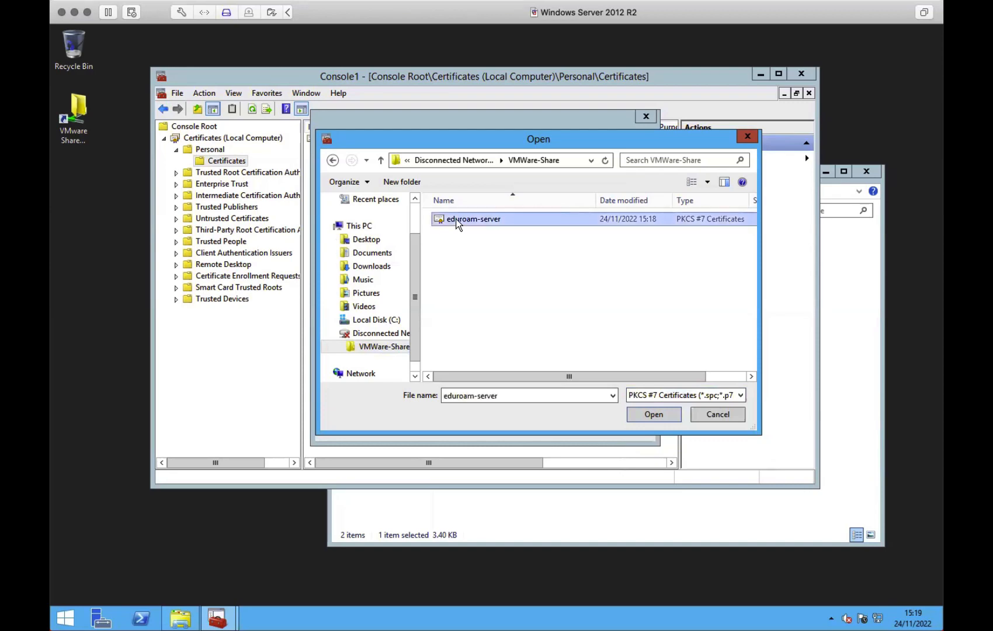
pyautogui.doubleClick(458, 223)
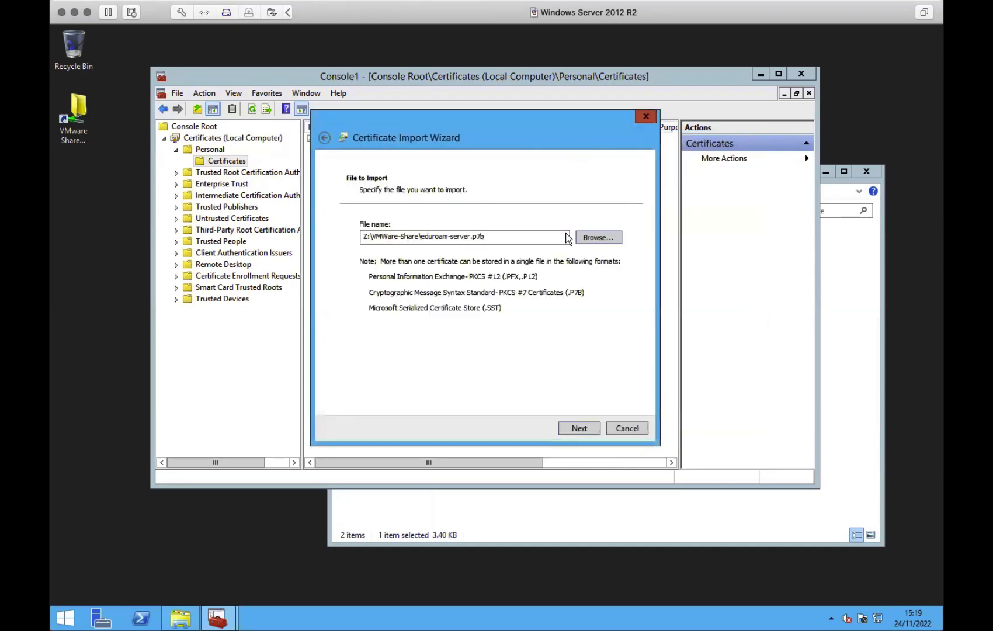
pyautogui.click(578, 427)
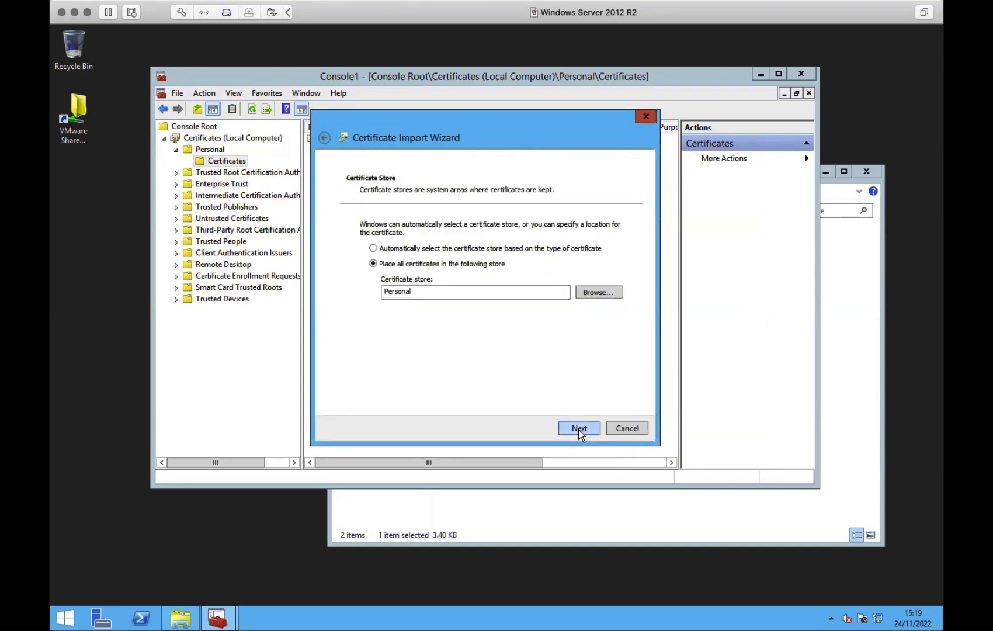
pyautogui.click(578, 429)
pyautogui.click(578, 428)
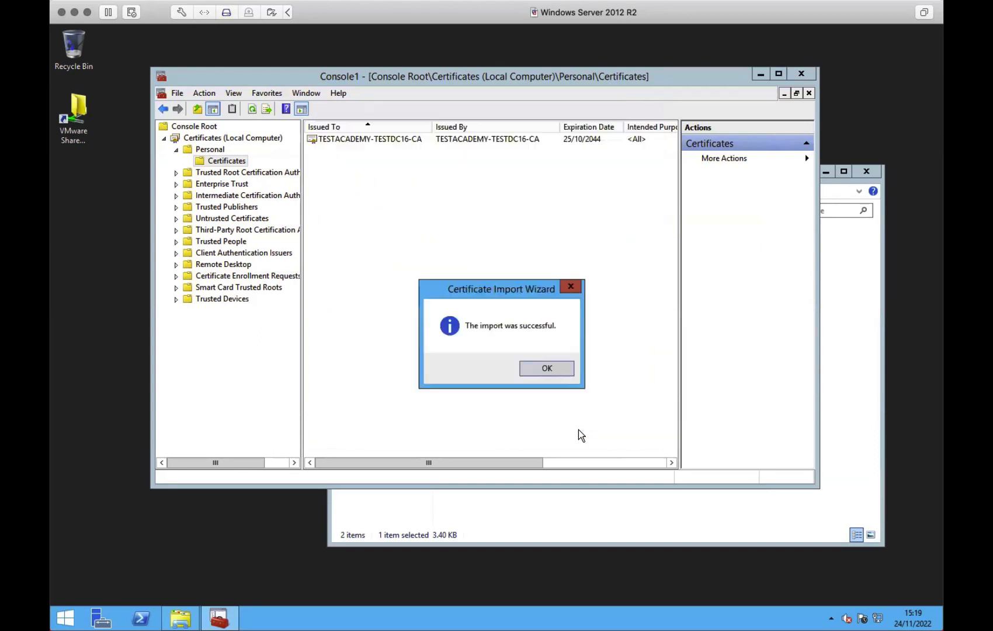
# - Acknowledge the successful import, then select and deselect the TESTACADEMY-TESTDC16-CA certificate
pyautogui.click(547, 369)
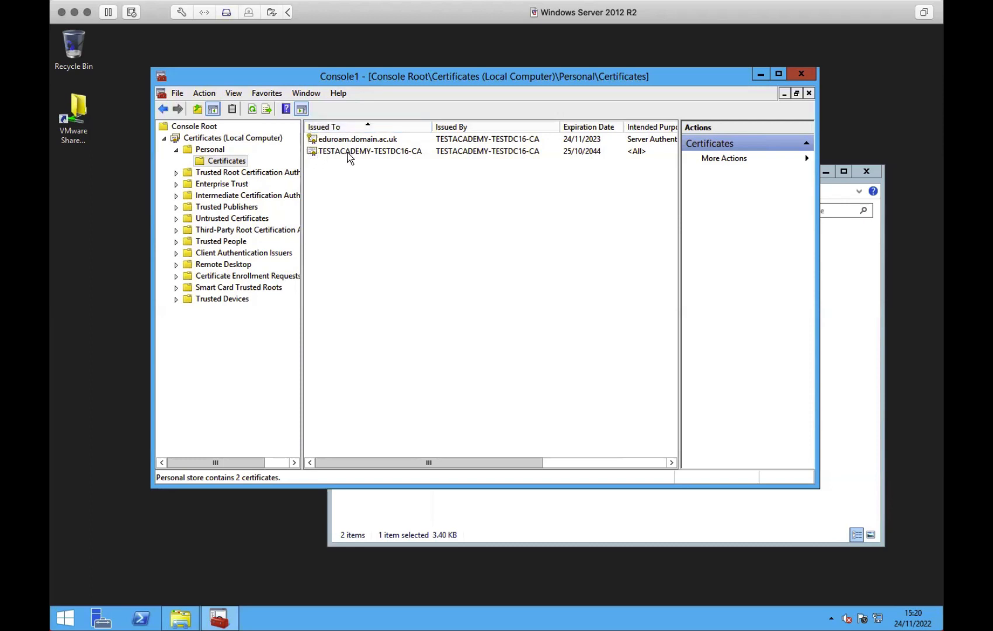
pyautogui.click(310, 154)
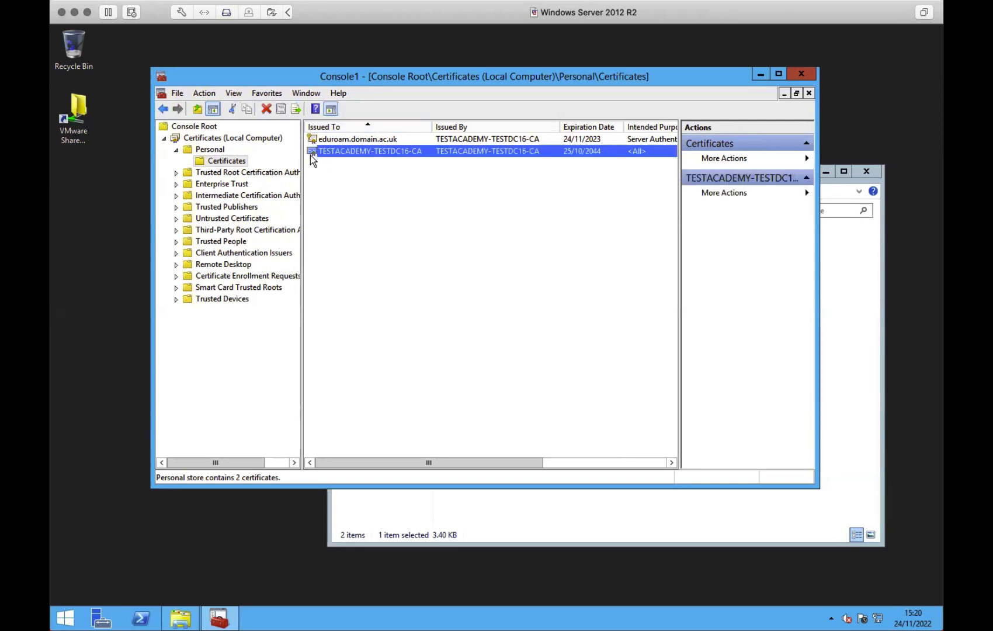
pyautogui.click(313, 159)
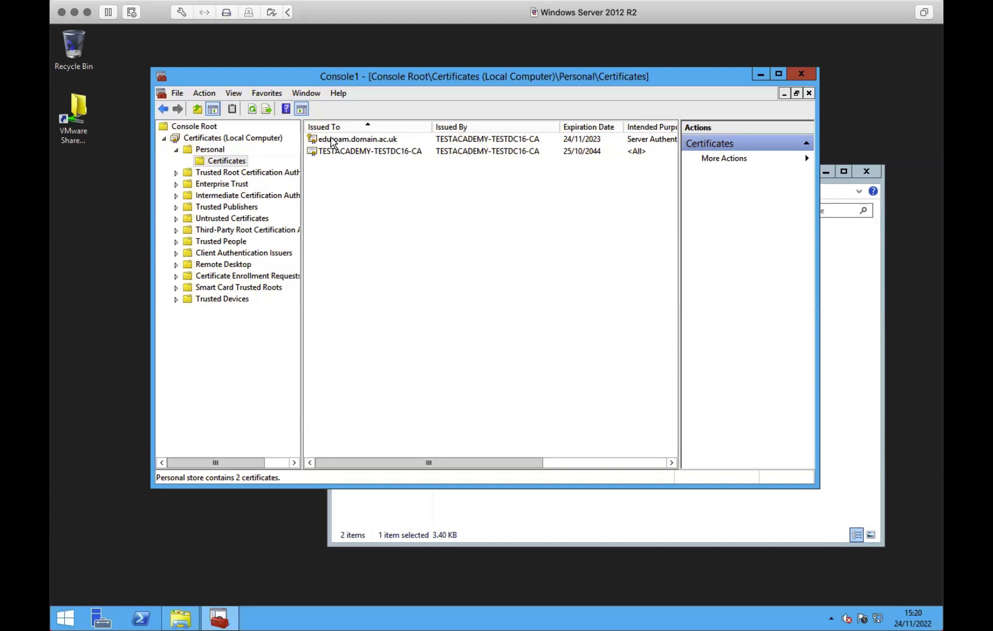
# - Browse eduroam.domain.ac.uk's All Tasks > Advanced Operations menu, then reopen its context menu
pyautogui.rightClick(376, 140)
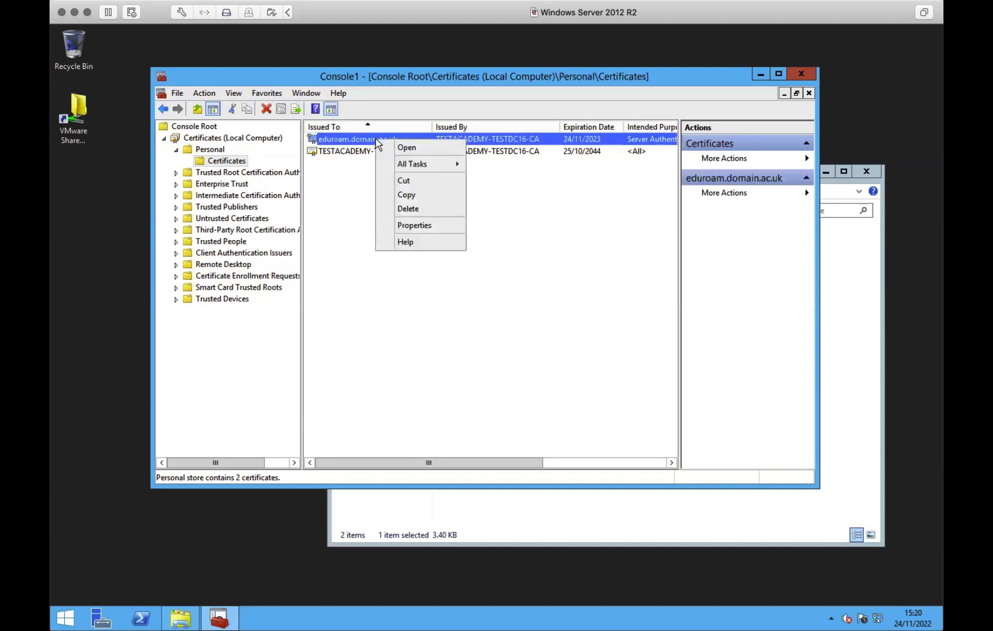
pyautogui.moveTo(395, 165)
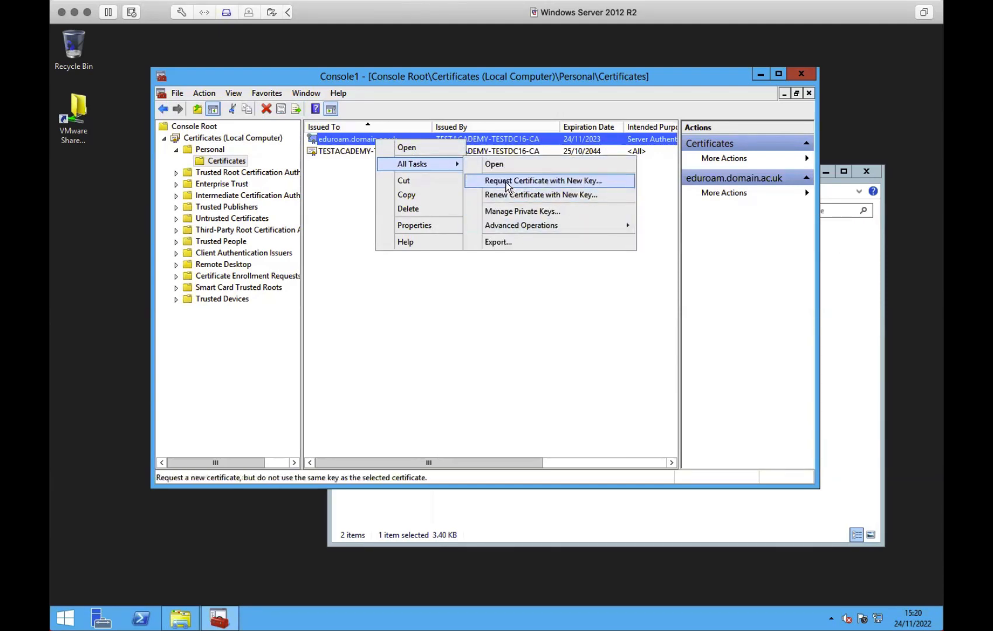
pyautogui.moveTo(540, 227)
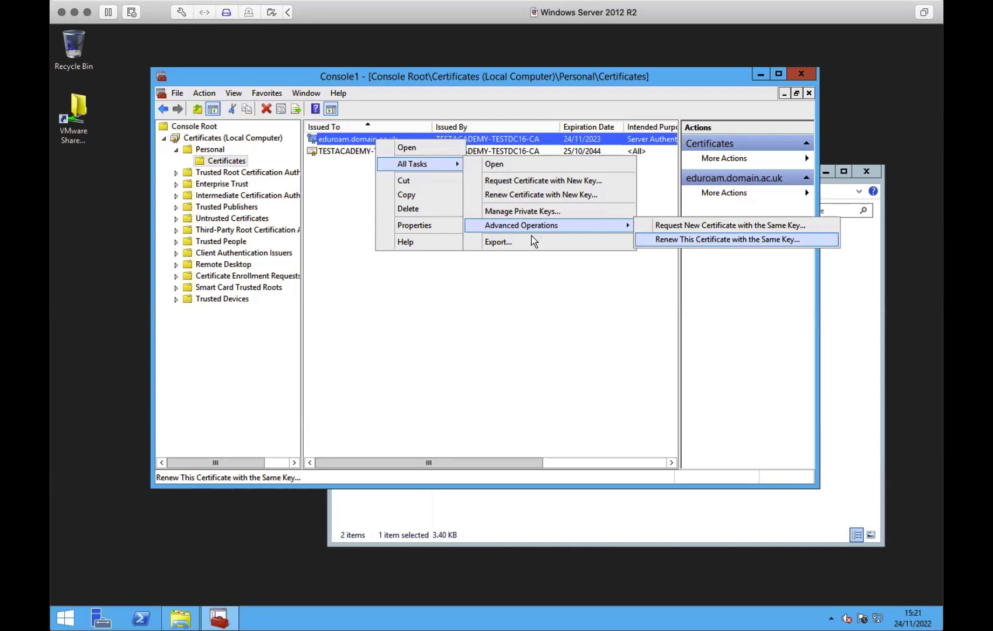
pyautogui.click(481, 277)
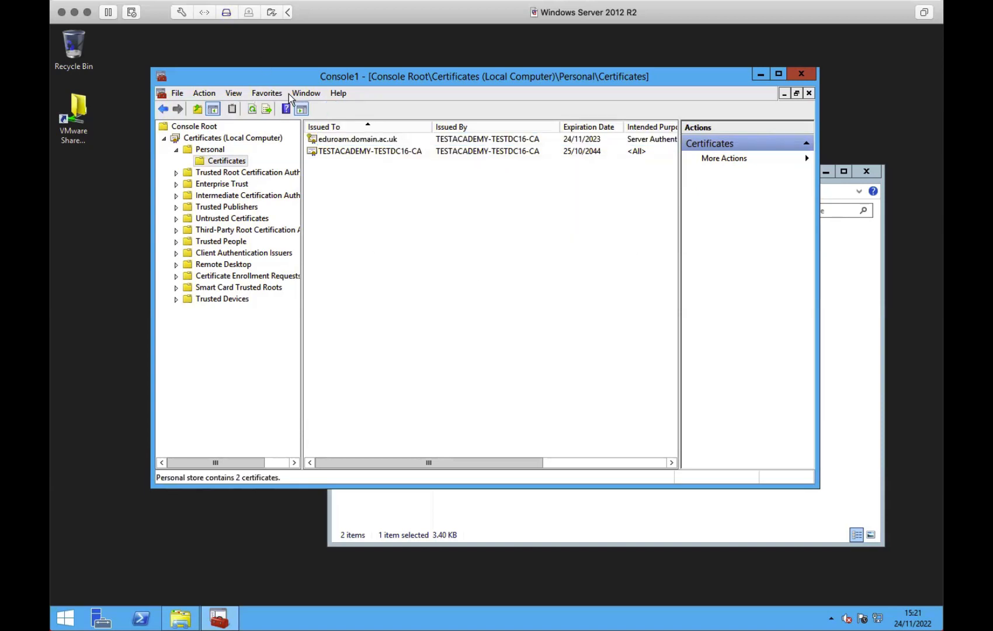
pyautogui.rightClick(334, 140)
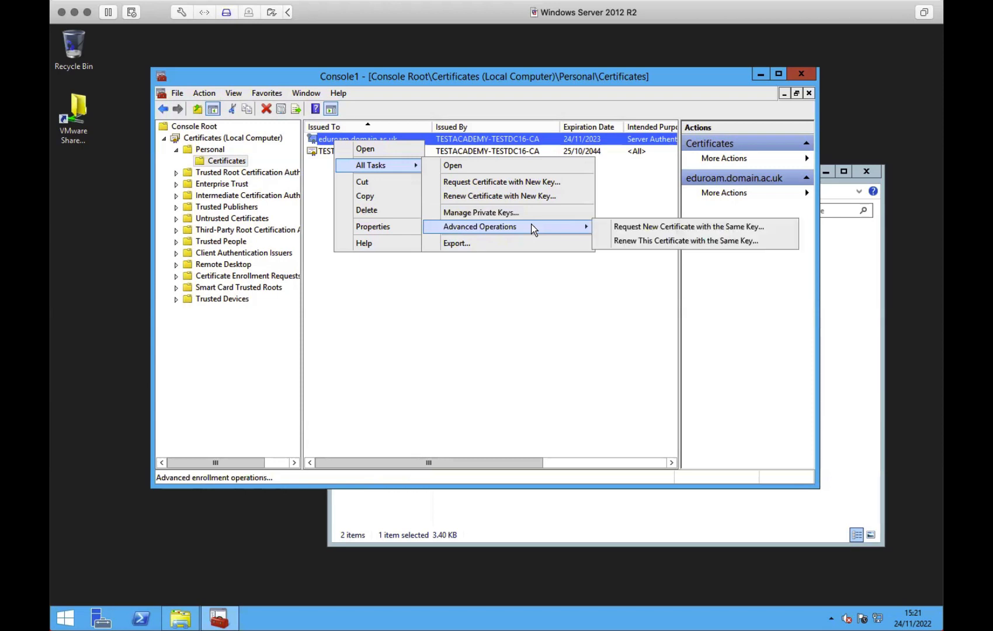
# - Check eduroam-server.req in VMWare-Share, then return to the certificates console
pyautogui.doubleClick(85, 127)
pyautogui.click(508, 266)
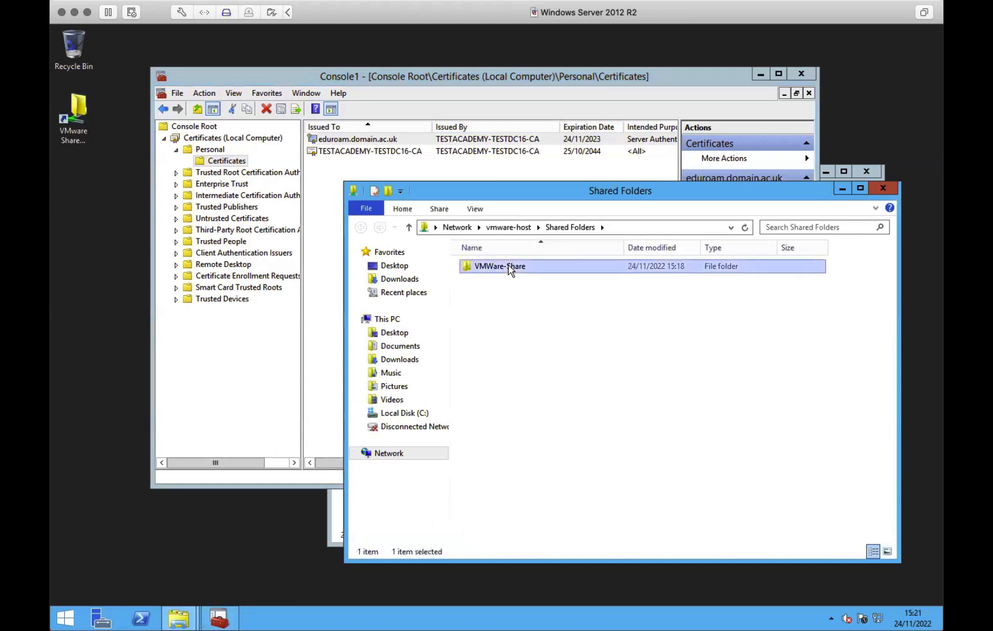
pyautogui.doubleClick(508, 266)
pyautogui.click(509, 279)
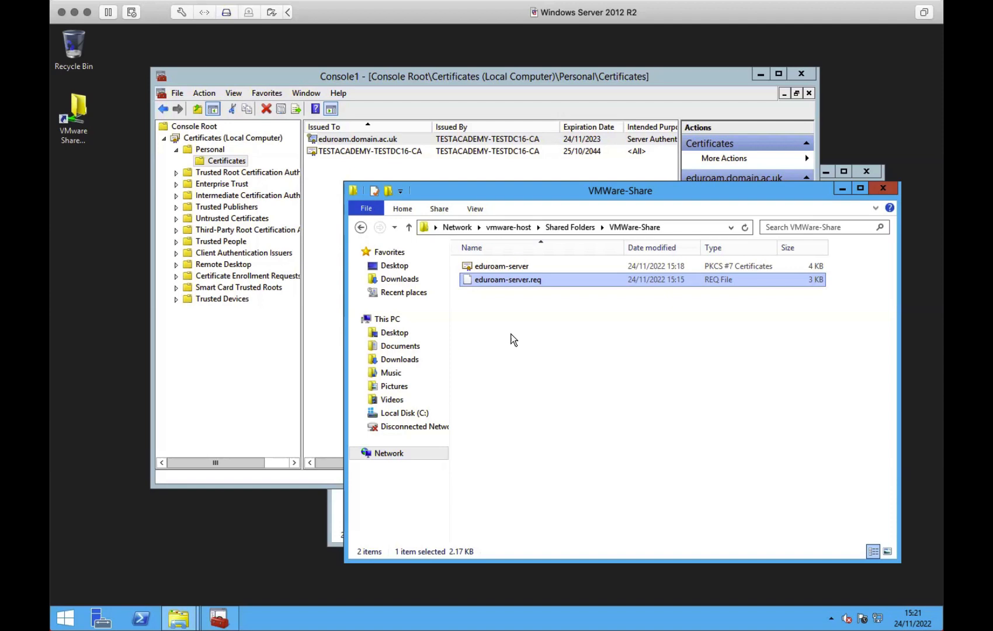
pyautogui.click(395, 173)
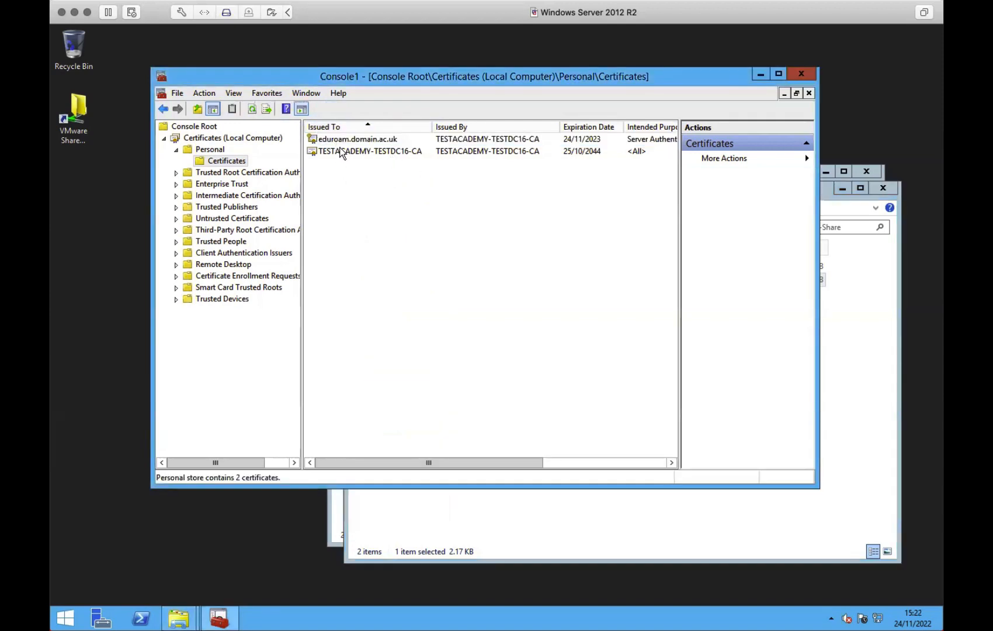